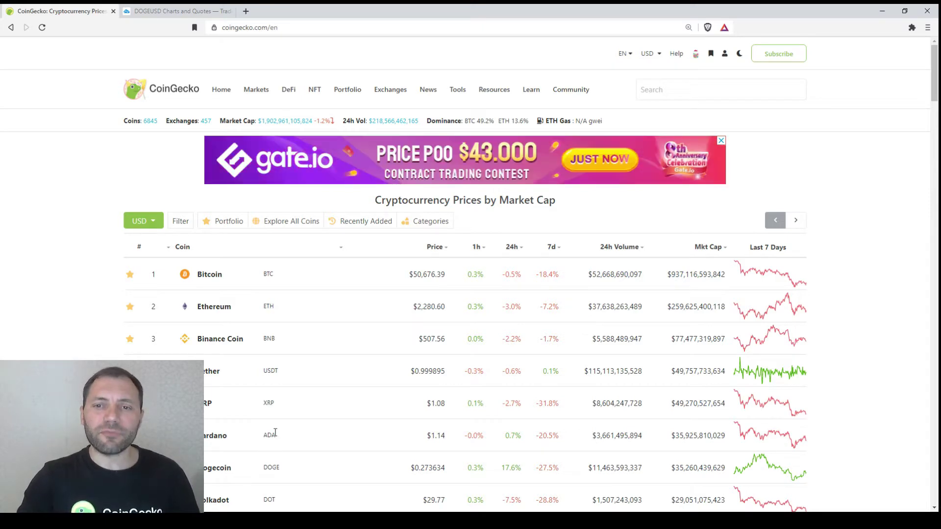
Look through CoinGecko's cryptocurrency prices by market cap, past the top ten coins
{"action": "scroll", "coordinate": [543, 246], "scroll_direction": "down", "scroll_amount": 3}
{"action": "scroll", "coordinate": [543, 246], "scroll_direction": "up", "scroll_amount": 1}
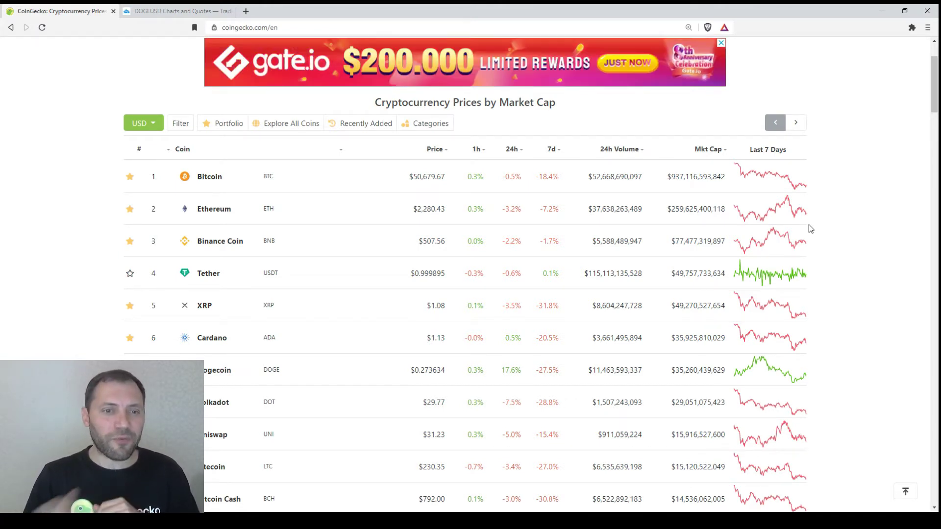
{"action": "scroll", "coordinate": [373, 360], "scroll_direction": "down", "scroll_amount": 1}
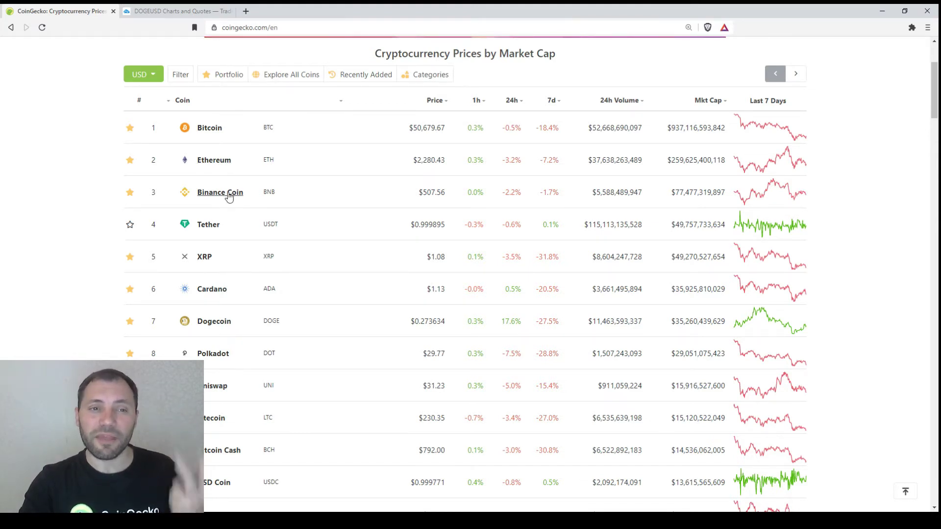
{"action": "scroll", "coordinate": [217, 320], "scroll_direction": "down", "scroll_amount": 2}
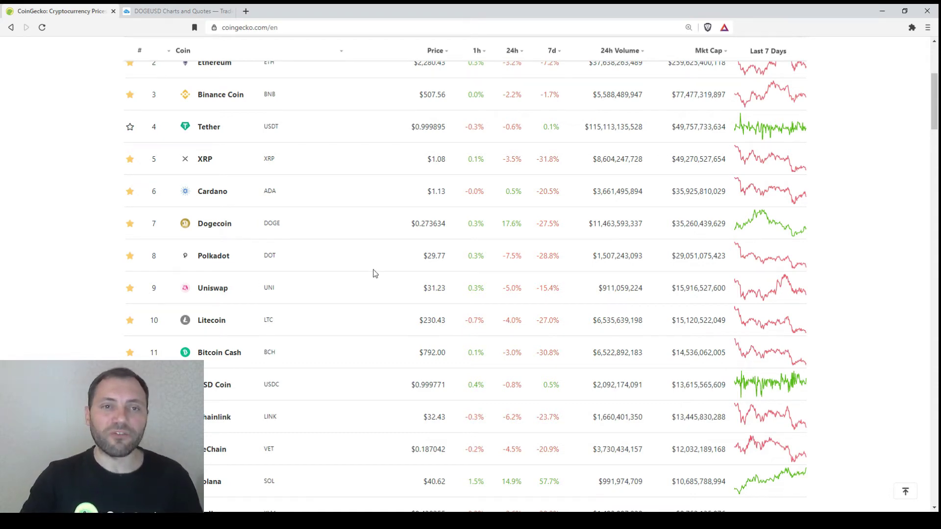
Switch to TradingView's Dogecoin / US Dollar page, view its overview chart and open the full-featured chart
{"action": "left_click", "coordinate": [196, 11]}
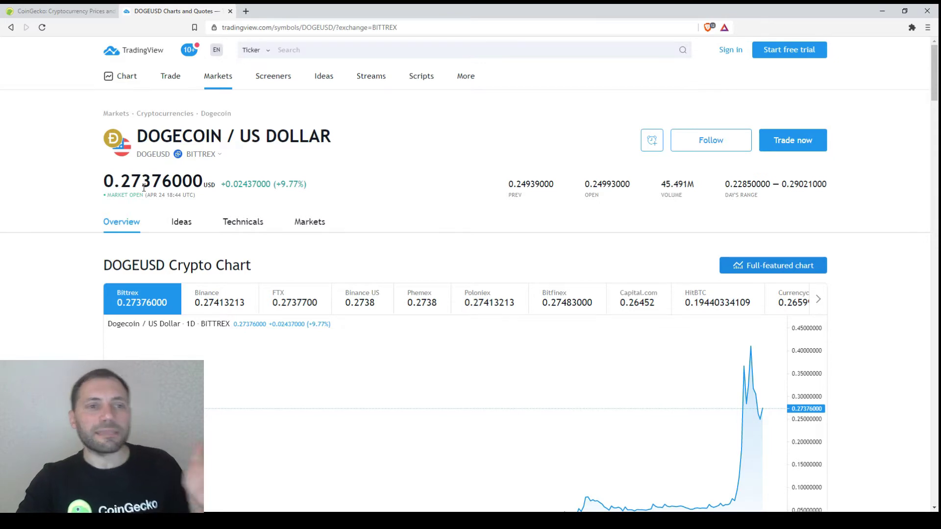
{"action": "scroll", "coordinate": [276, 205], "scroll_direction": "down", "scroll_amount": 3}
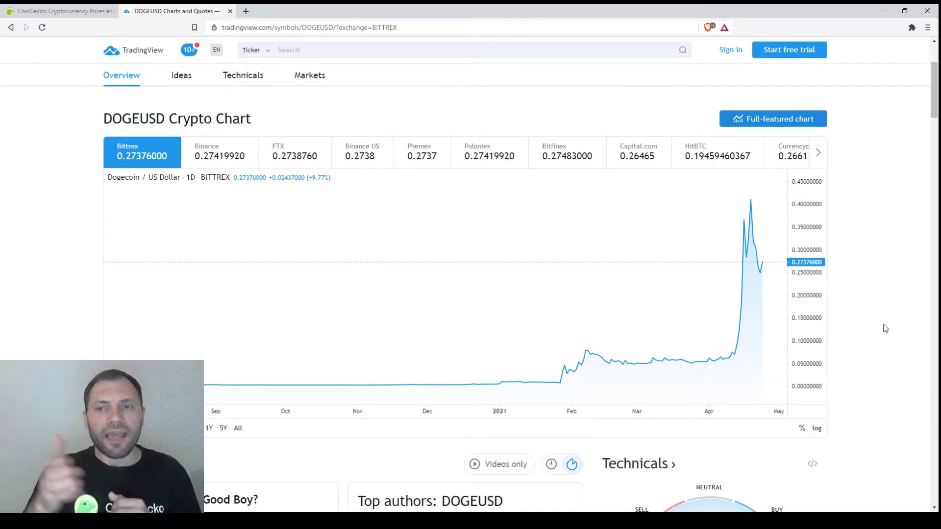
{"action": "scroll", "coordinate": [879, 372], "scroll_direction": "up", "scroll_amount": 2}
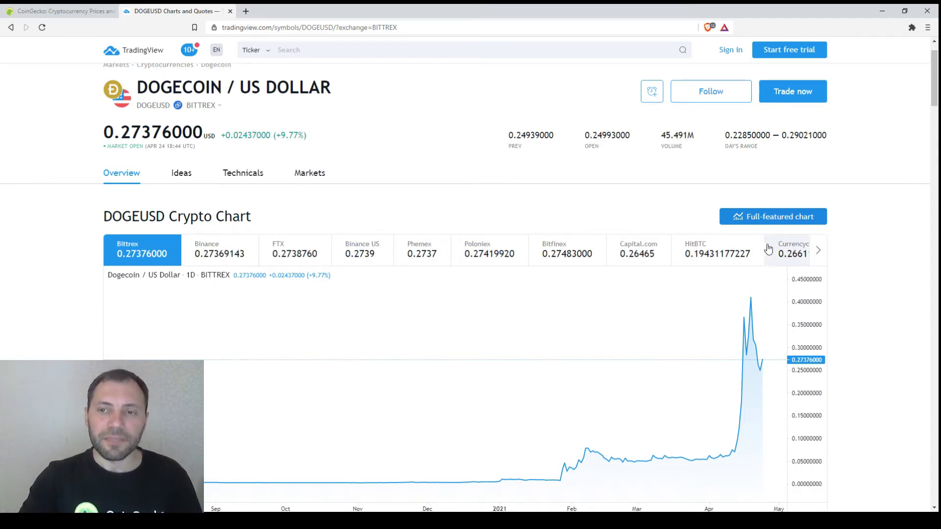
{"action": "left_click", "coordinate": [757, 222]}
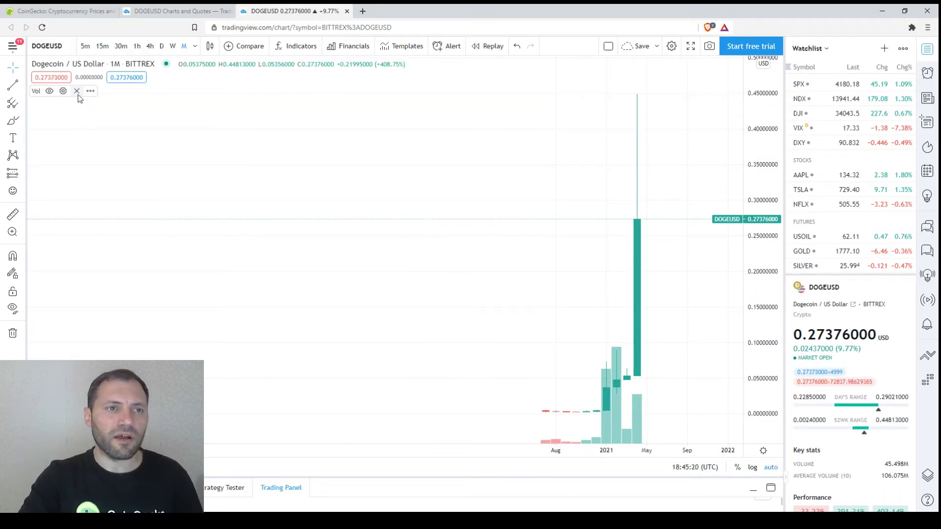
Remove the volume indicator from the monthly DOGEUSD chart and enlarge the latest candles
{"action": "left_click", "coordinate": [77, 91]}
{"action": "scroll", "coordinate": [427, 279], "scroll_direction": "up", "scroll_amount": 3}
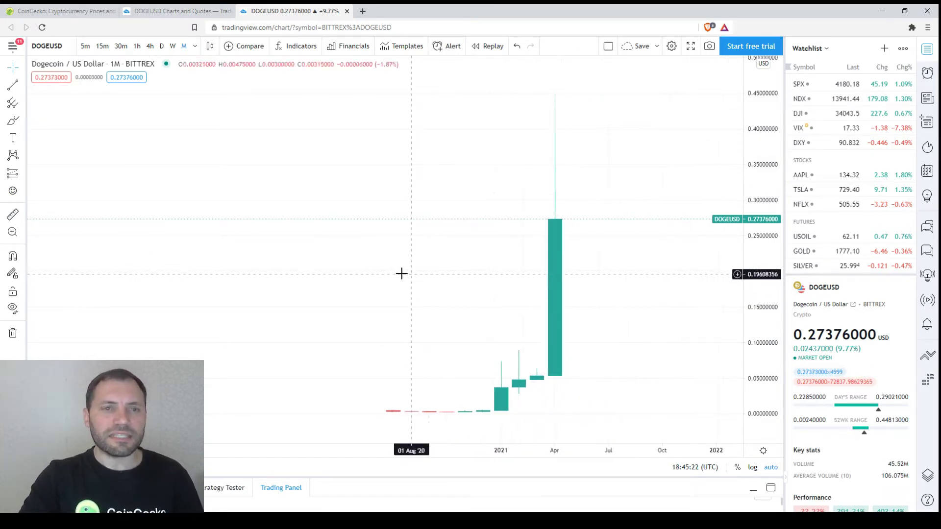
{"action": "scroll", "coordinate": [401, 274], "scroll_direction": "up", "scroll_amount": 1}
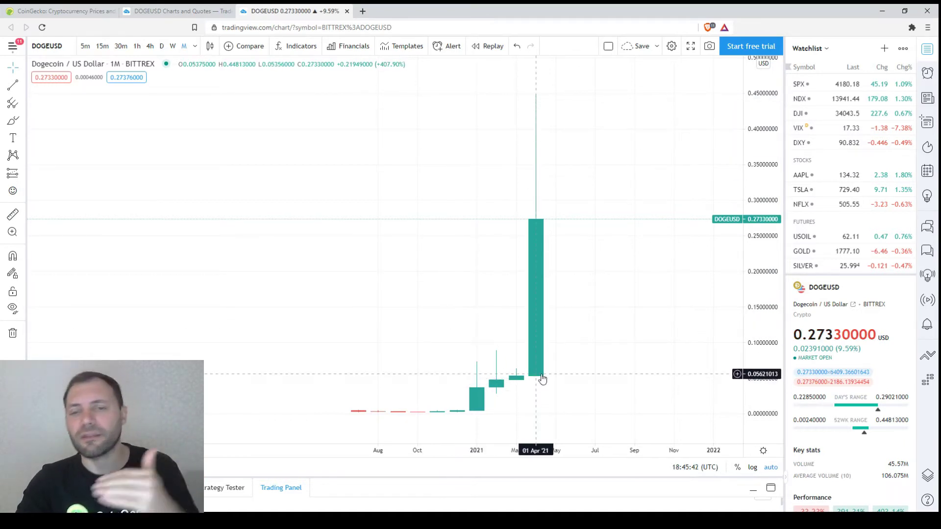
{"action": "left_click", "coordinate": [233, 384]}
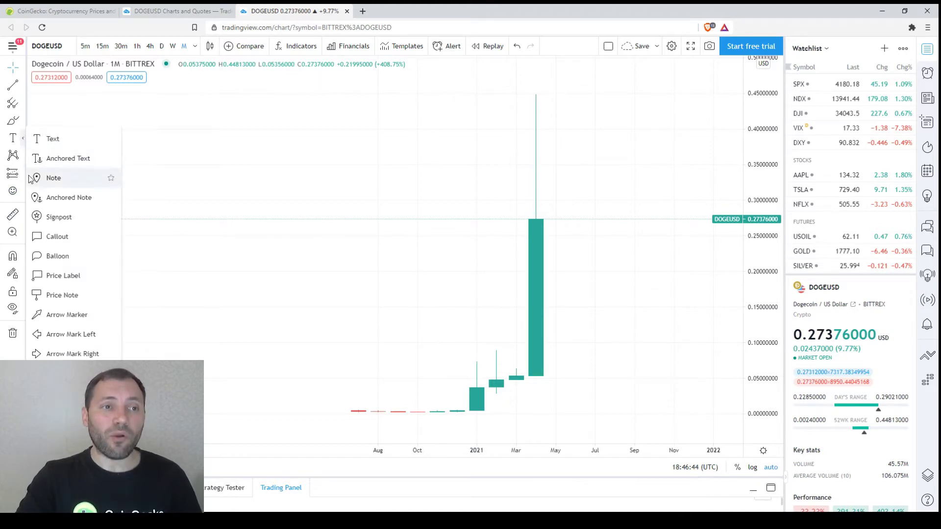
Draw a rectangle around the April 2021 monthly candle's upper wick, from about 0.458 to 0.278, and delete it
{"action": "mouse_move", "coordinate": [22, 121]}
{"action": "left_click", "coordinate": [36, 180]}
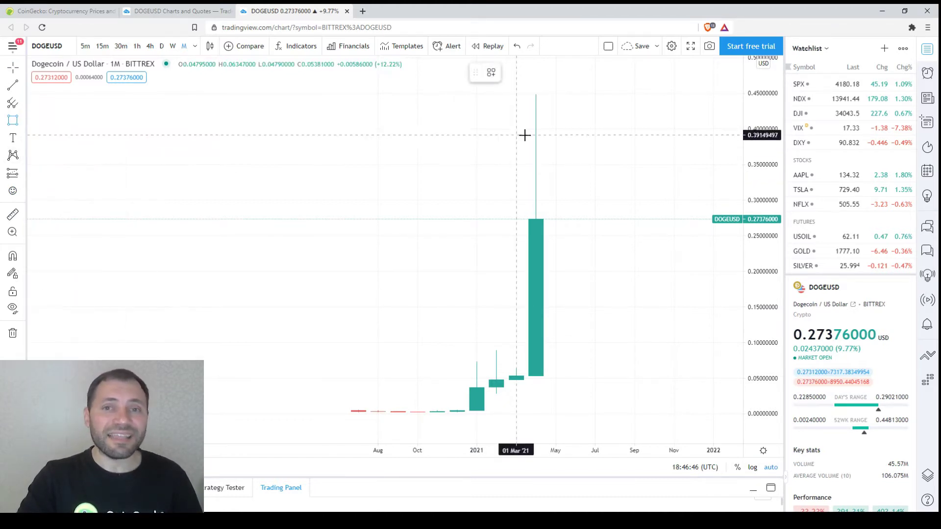
{"action": "mouse_move", "coordinate": [516, 88]}
{"action": "left_mouse_down"}
{"action": "mouse_move", "coordinate": [573, 216]}
{"action": "mouse_move", "coordinate": [556, 216]}
{"action": "left_mouse_up"}
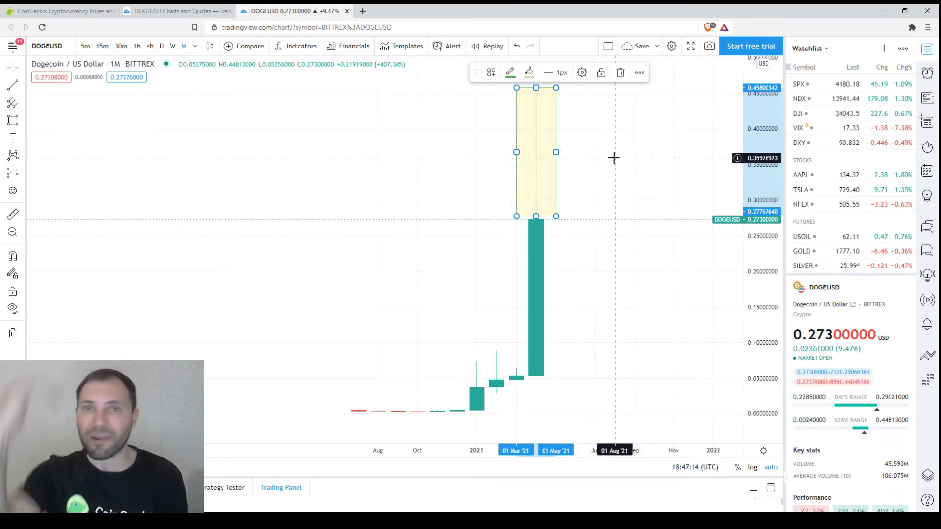
{"action": "key", "text": "Delete"}
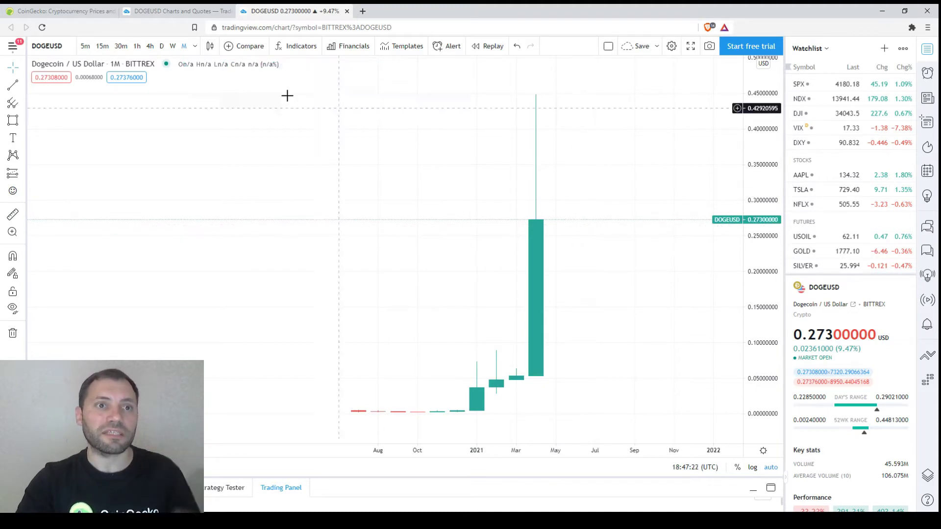
Switch to the weekly timeframe and draw a rectangle around the 19 April 2021 candle, from about 0.453 to 0.133
{"action": "left_click", "coordinate": [173, 47]}
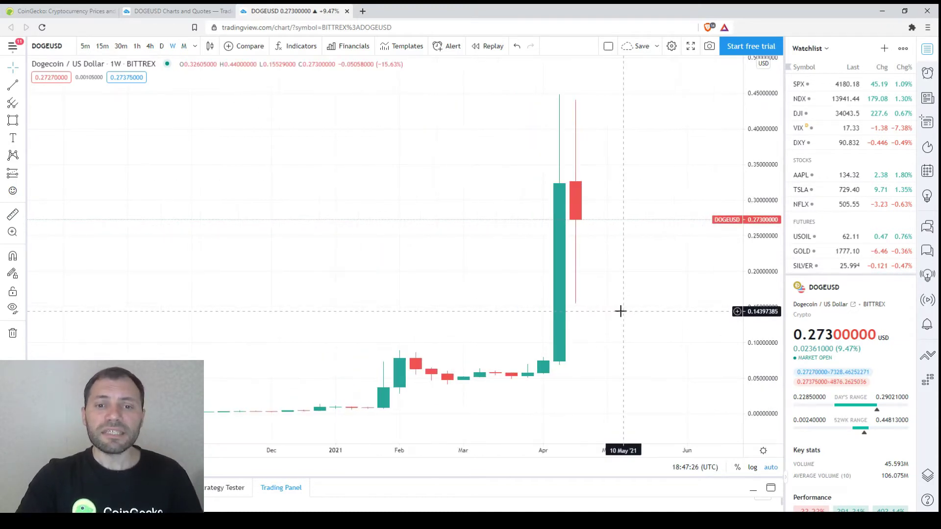
{"action": "left_click", "coordinate": [362, 420]}
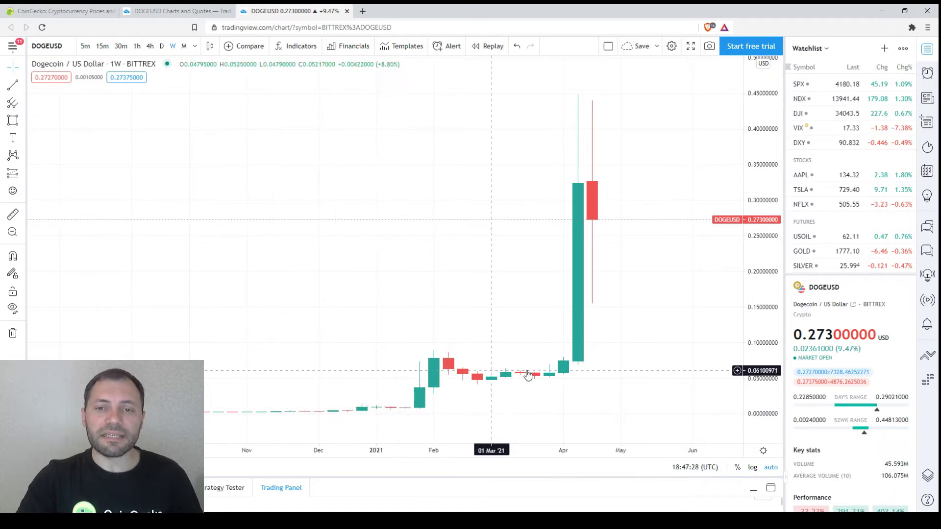
{"action": "scroll", "coordinate": [564, 378], "scroll_direction": "up", "scroll_amount": 1}
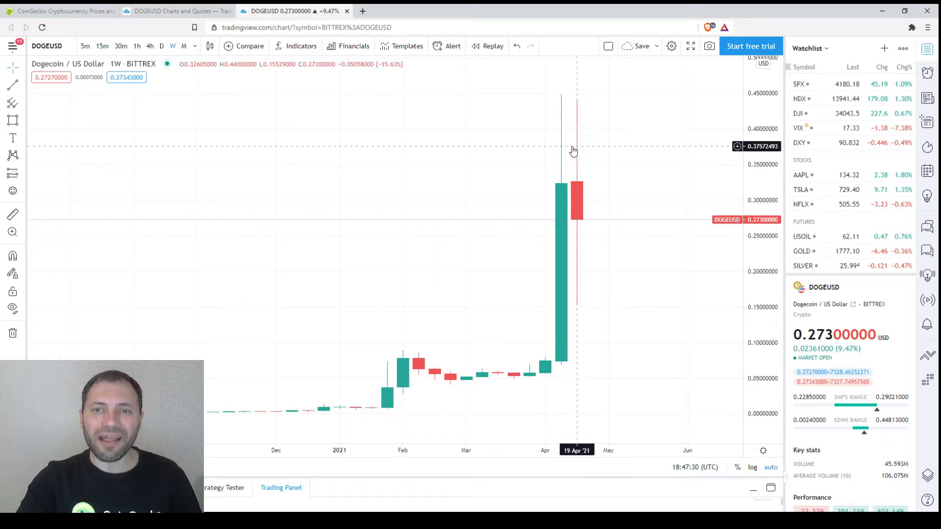
{"action": "scroll", "coordinate": [629, 325], "scroll_direction": "up", "scroll_amount": 2}
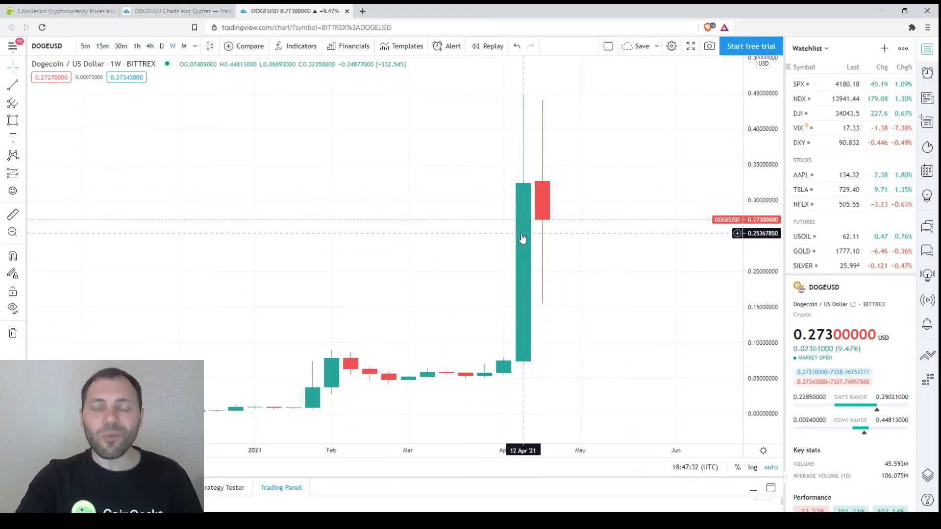
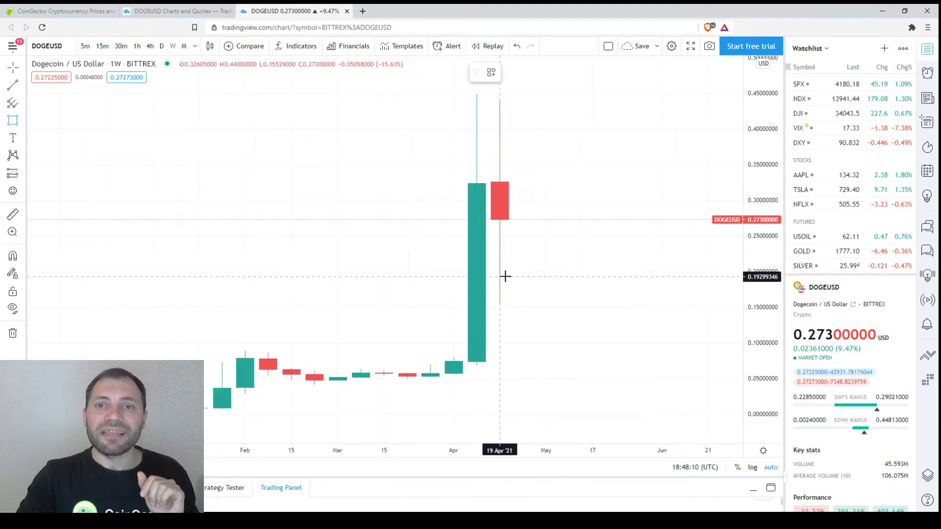
{"action": "mouse_move", "coordinate": [476, 91]}
{"action": "left_mouse_down"}
{"action": "mouse_move", "coordinate": [499, 120]}
{"action": "mouse_move", "coordinate": [522, 319]}
{"action": "left_mouse_up"}
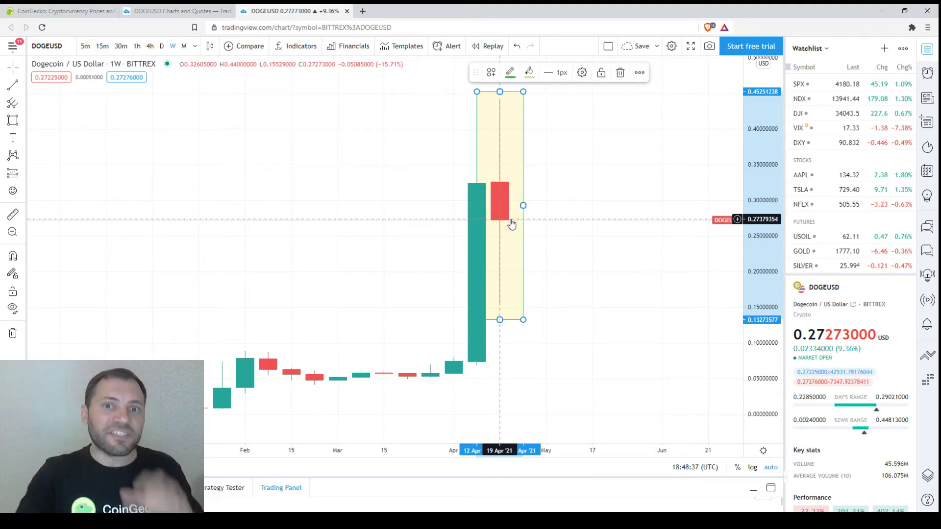
{"action": "left_click", "coordinate": [511, 306]}
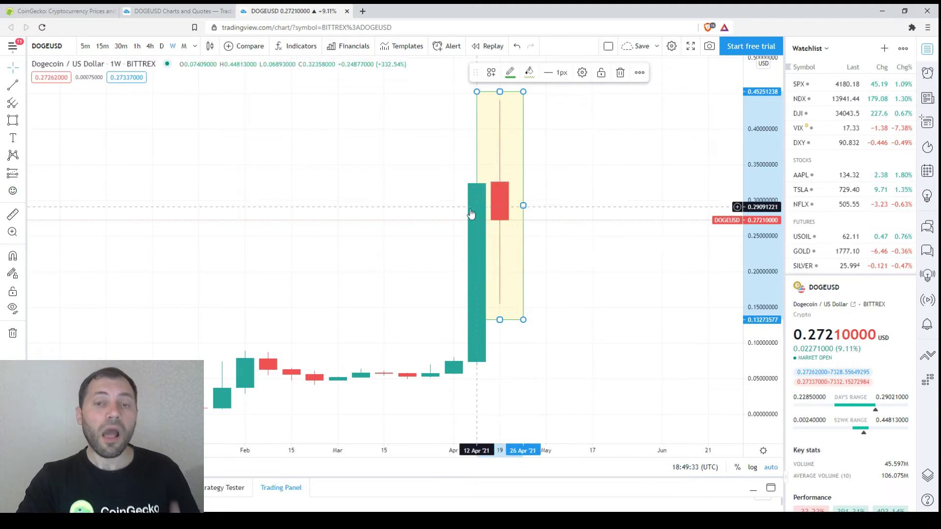
Enlarge the rectangle to span 29 March to 26 April 2021, from about 0.476 down to about 0.019
{"action": "left_click_drag", "start_coordinate": [476, 205], "coordinate": [430, 206]}
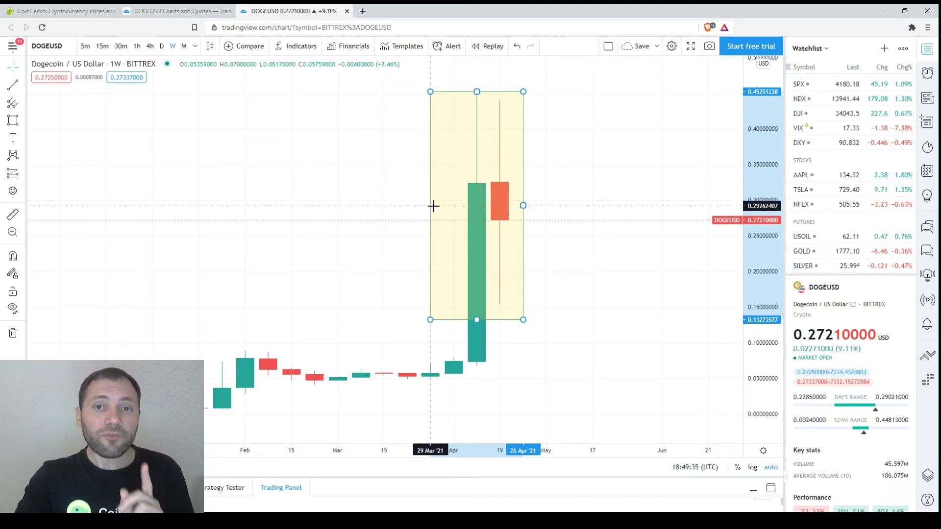
{"action": "left_click_drag", "start_coordinate": [477, 92], "coordinate": [476, 75]}
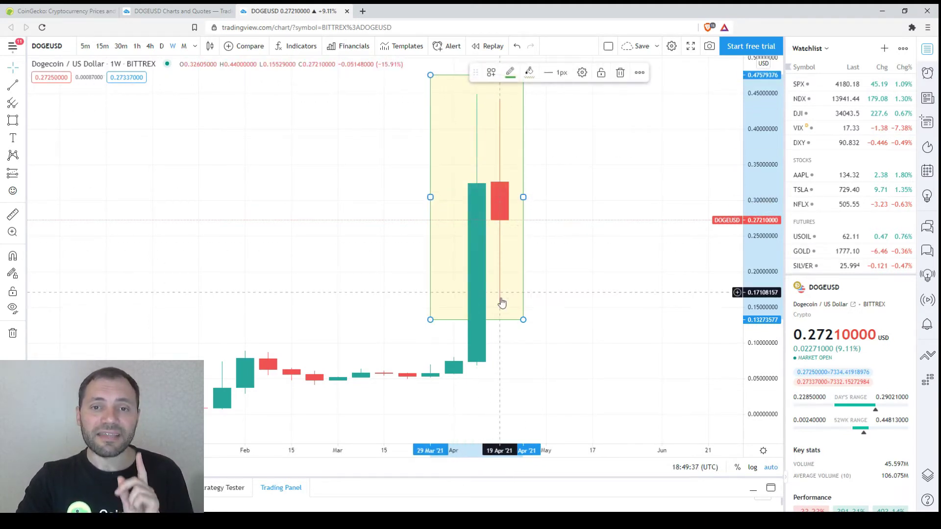
{"action": "left_click_drag", "start_coordinate": [477, 319], "coordinate": [475, 402]}
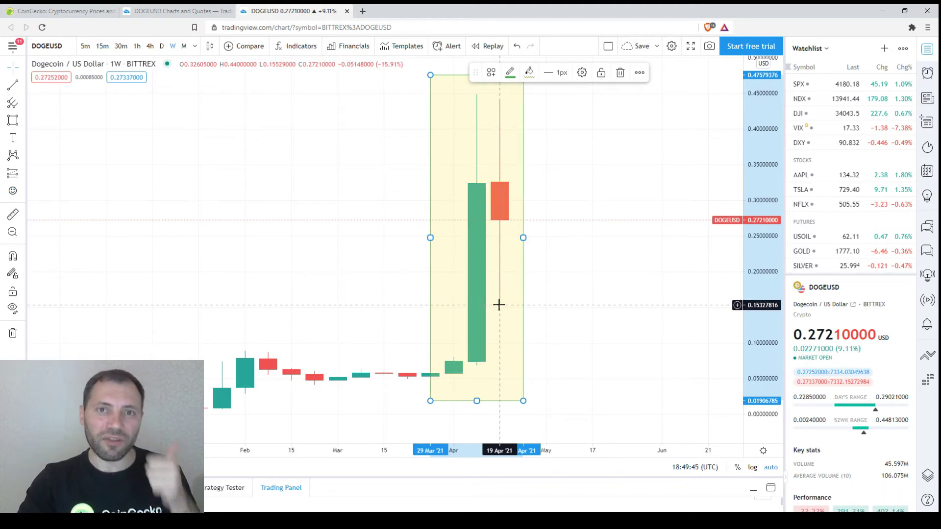
{"action": "scroll", "coordinate": [612, 271], "scroll_direction": "up", "scroll_amount": 1}
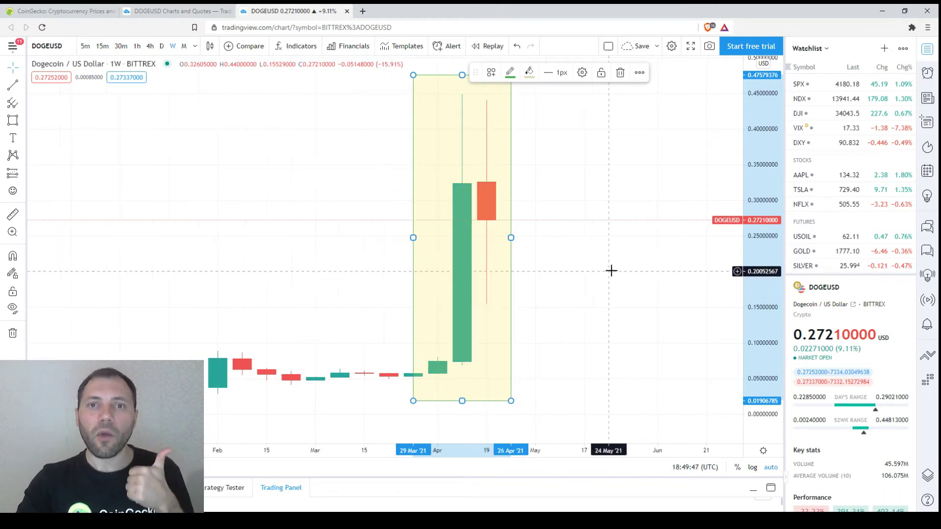
{"action": "left_click", "coordinate": [625, 167]}
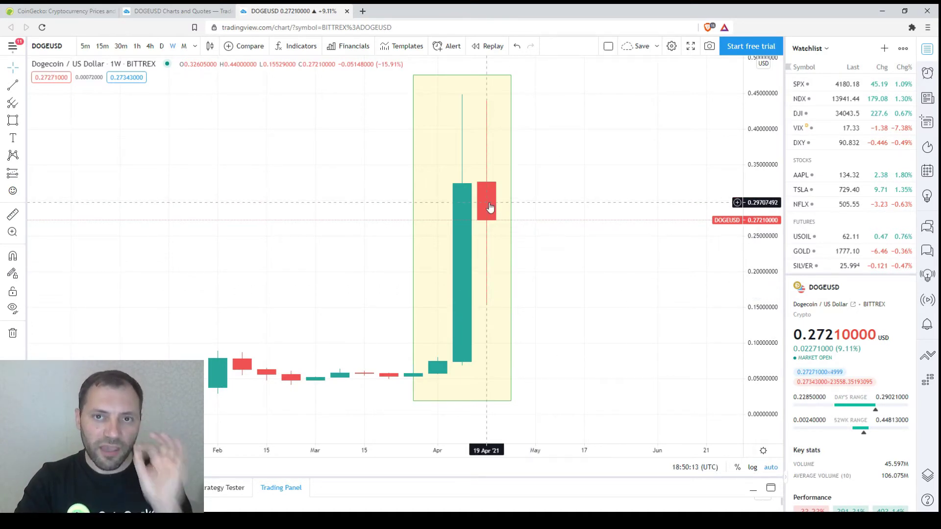
Switch to the daily timeframe and shrink the rectangle to 18–21 April 2021, from about 0.46 down to about 0.247
{"action": "left_click", "coordinate": [161, 46]}
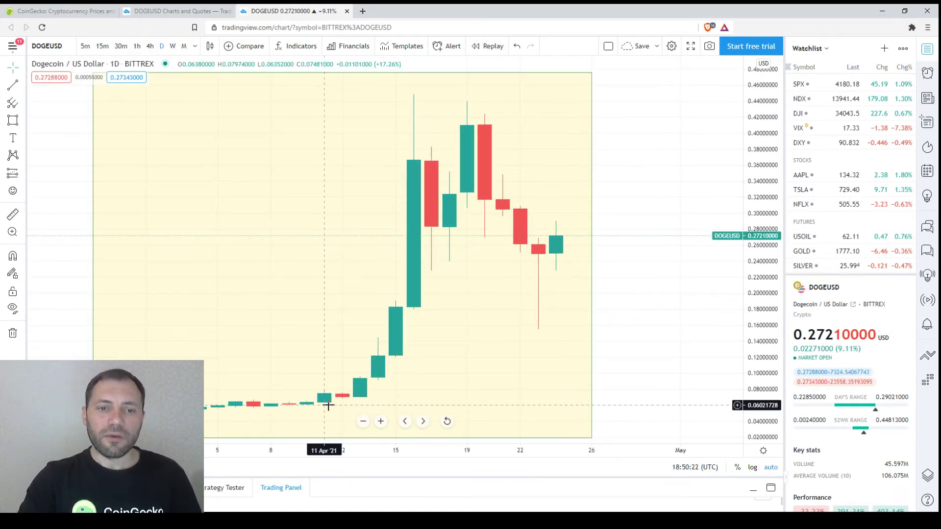
{"action": "left_click", "coordinate": [414, 176]}
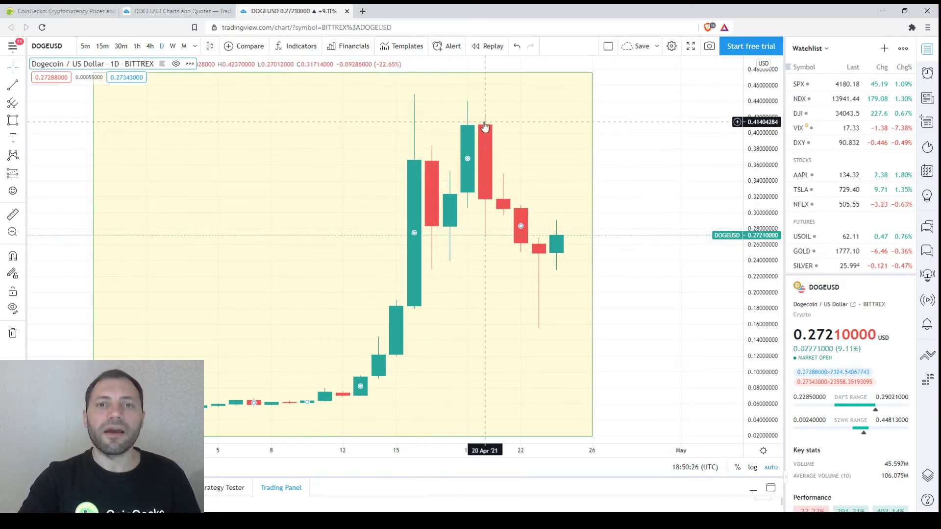
{"action": "left_click", "coordinate": [466, 245]}
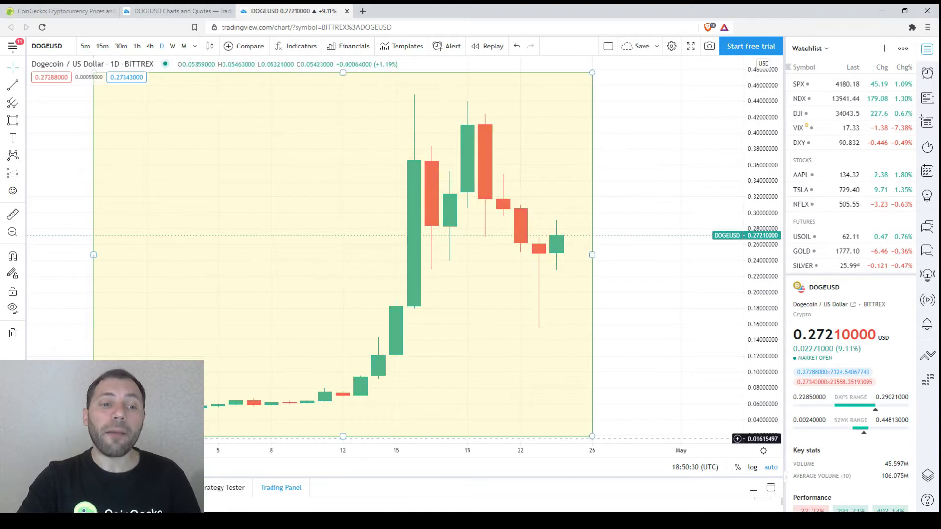
{"action": "mouse_move", "coordinate": [93, 436]}
{"action": "left_mouse_down"}
{"action": "mouse_move", "coordinate": [436, 304]}
{"action": "mouse_move", "coordinate": [449, 285]}
{"action": "left_mouse_up"}
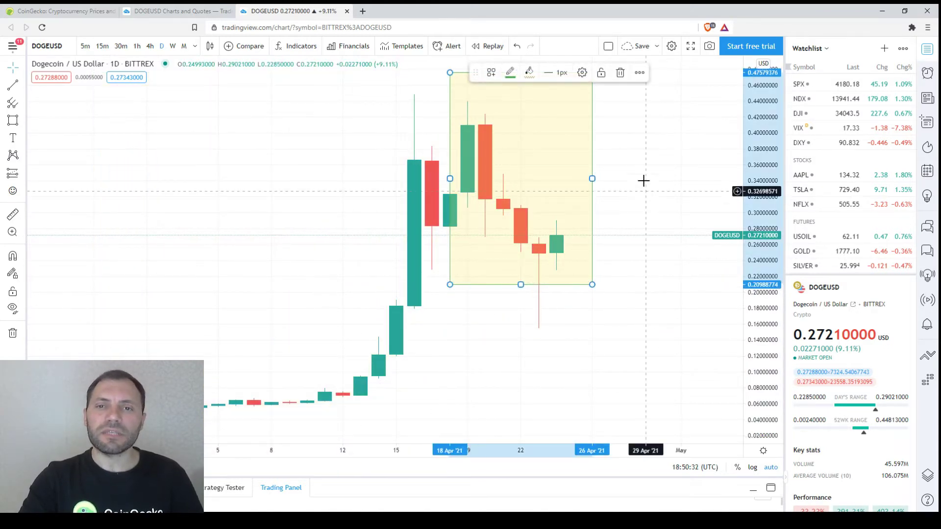
{"action": "left_click_drag", "start_coordinate": [592, 178], "coordinate": [502, 179]}
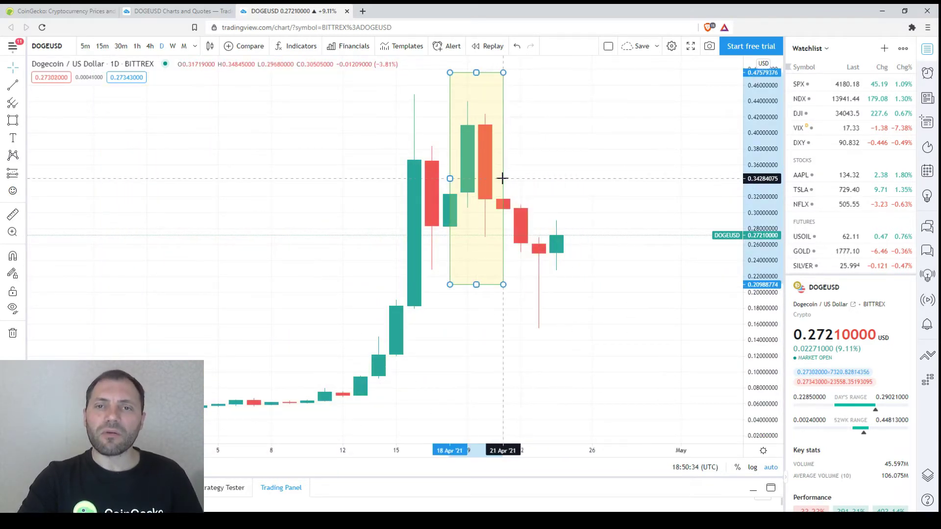
{"action": "left_click_drag", "start_coordinate": [476, 284], "coordinate": [487, 255]}
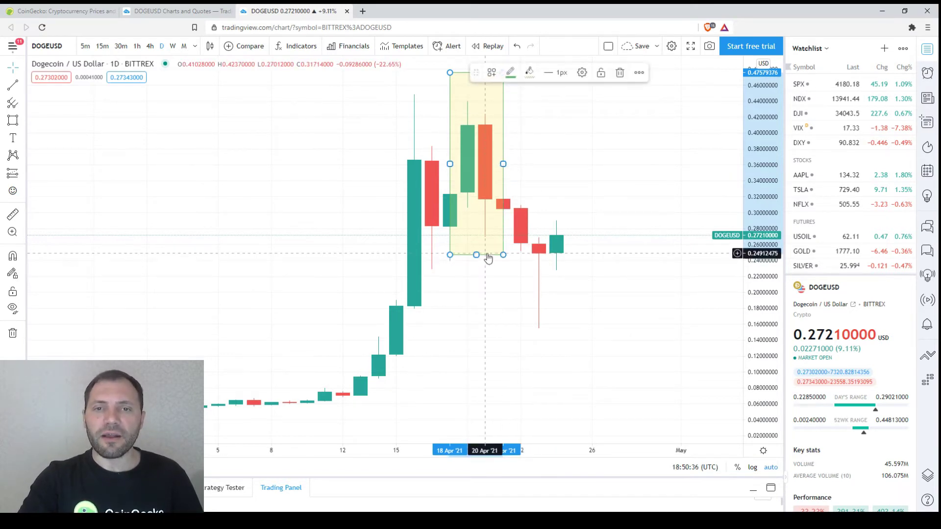
{"action": "left_click_drag", "start_coordinate": [449, 73], "coordinate": [450, 86]}
{"action": "left_click", "coordinate": [583, 151]}
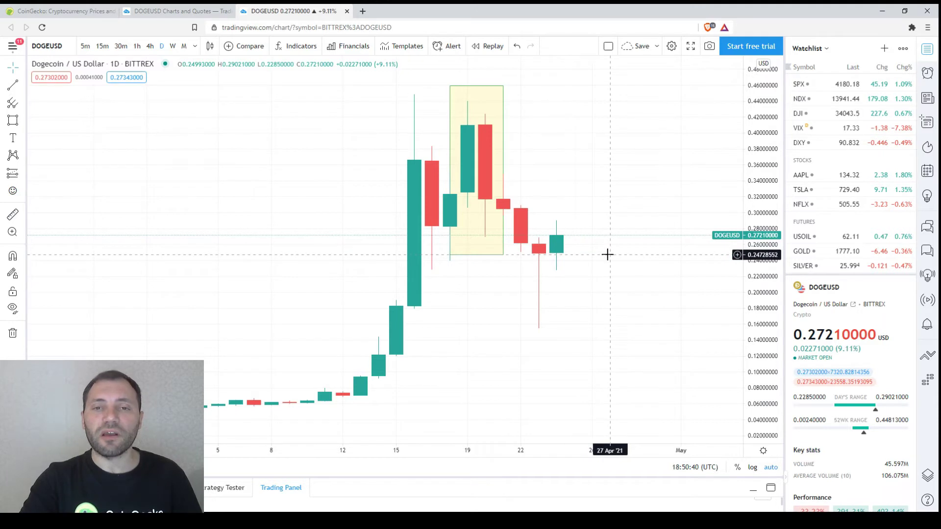
Draw a trend line from about 0.416 on the 20 April candle to about 0.287 on the 24 April candle
{"action": "scroll", "coordinate": [608, 254], "scroll_direction": "up", "scroll_amount": 3}
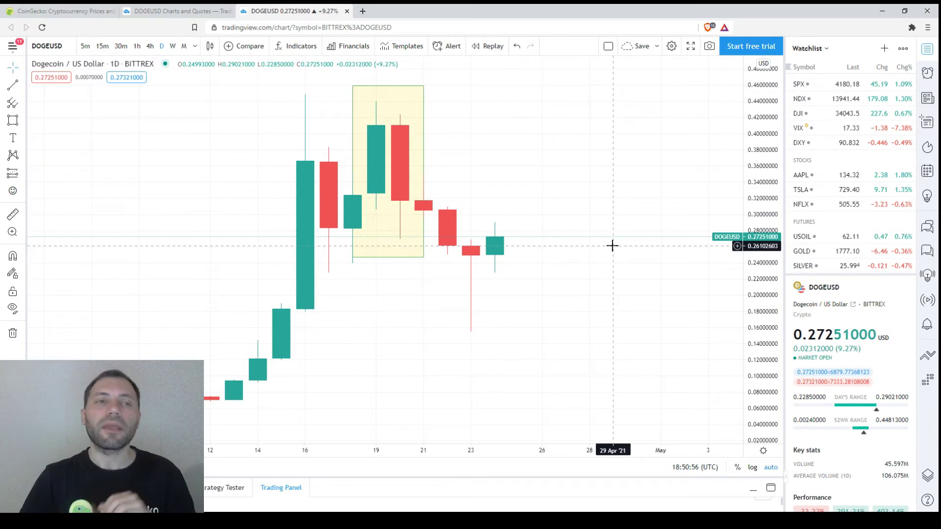
{"action": "left_click", "coordinate": [13, 84]}
{"action": "left_click", "coordinate": [400, 121]}
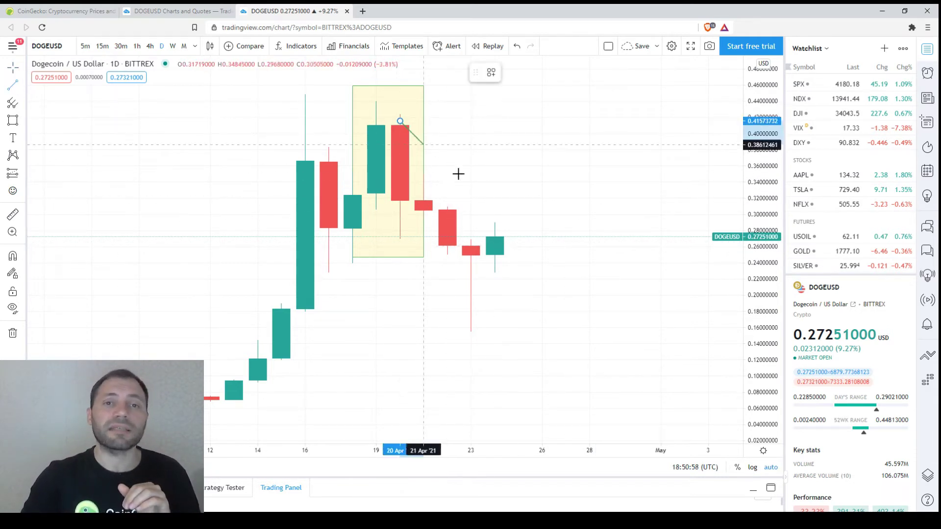
{"action": "left_click", "coordinate": [495, 225]}
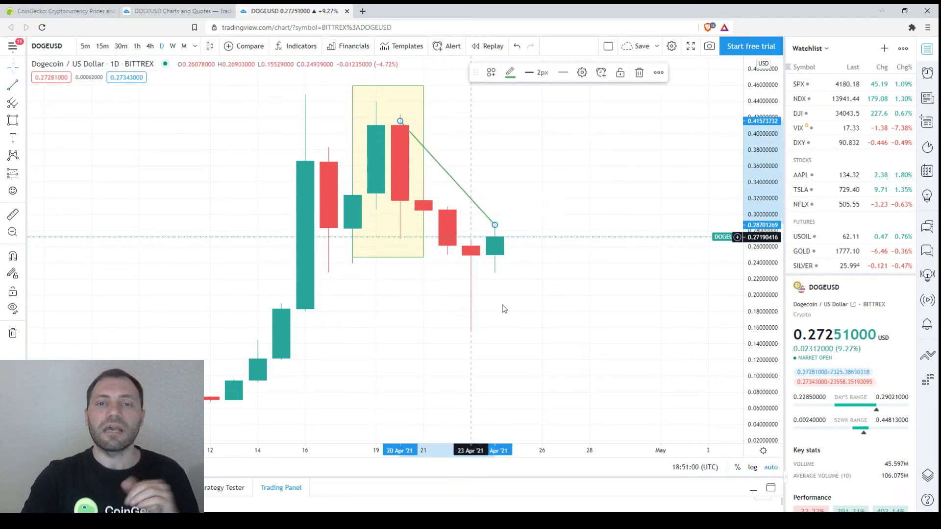
Change the trend line's colour to red and apply the style
{"action": "left_click", "coordinate": [454, 160]}
{"action": "left_click", "coordinate": [447, 192]}
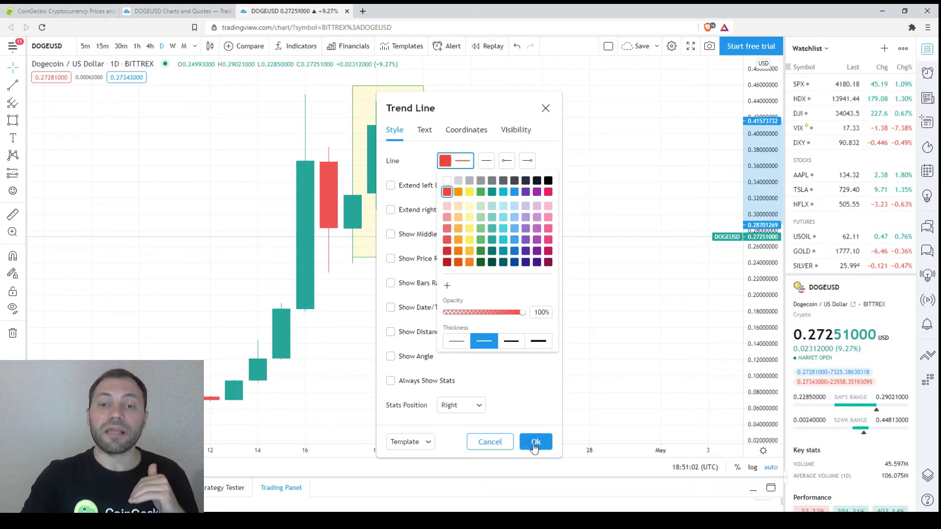
{"action": "left_click", "coordinate": [535, 442]}
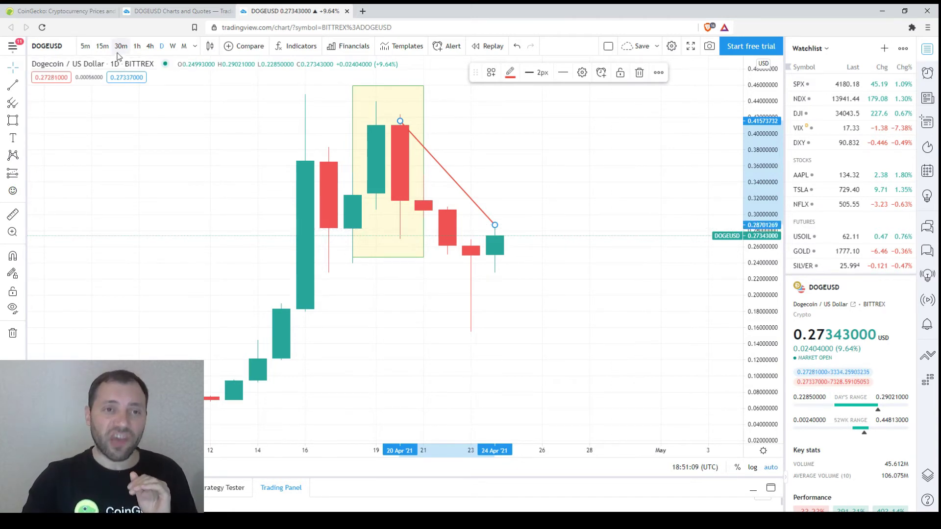
Lower the trend line to run from about 0.409 to 0.280, and draw a rectangle over 22–24 April 2021 from about 0.285 to 0.135
{"action": "left_click_drag", "start_coordinate": [187, 206], "coordinate": [252, 205]}
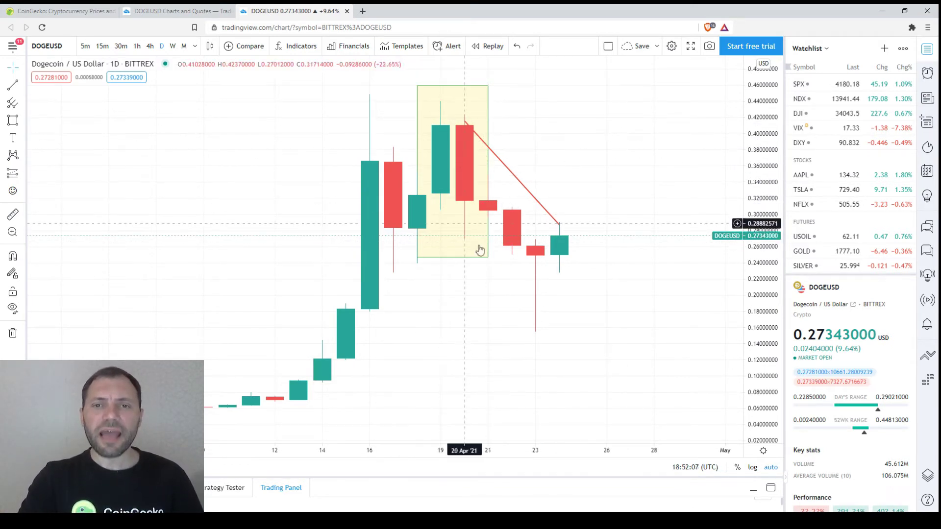
{"action": "left_click", "coordinate": [518, 181]}
{"action": "scroll", "coordinate": [534, 263], "scroll_direction": "up", "scroll_amount": 1}
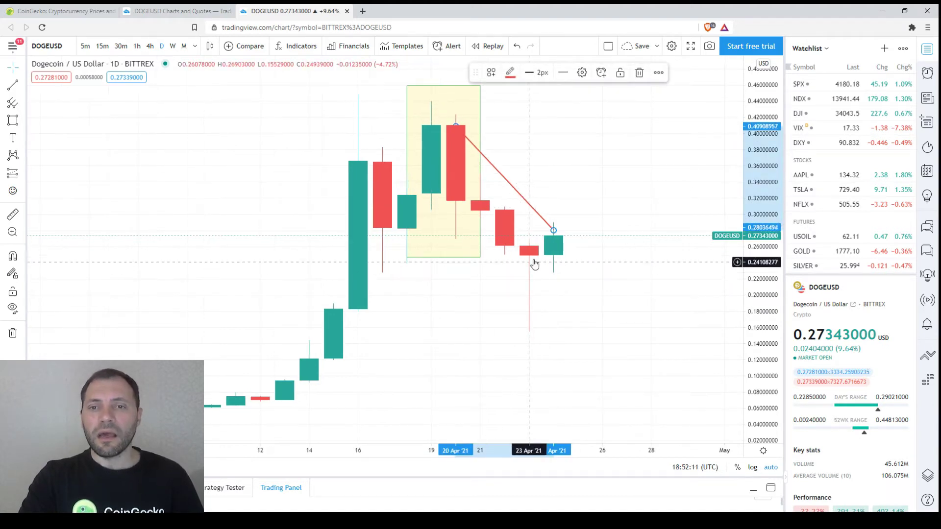
{"action": "left_click", "coordinate": [12, 120]}
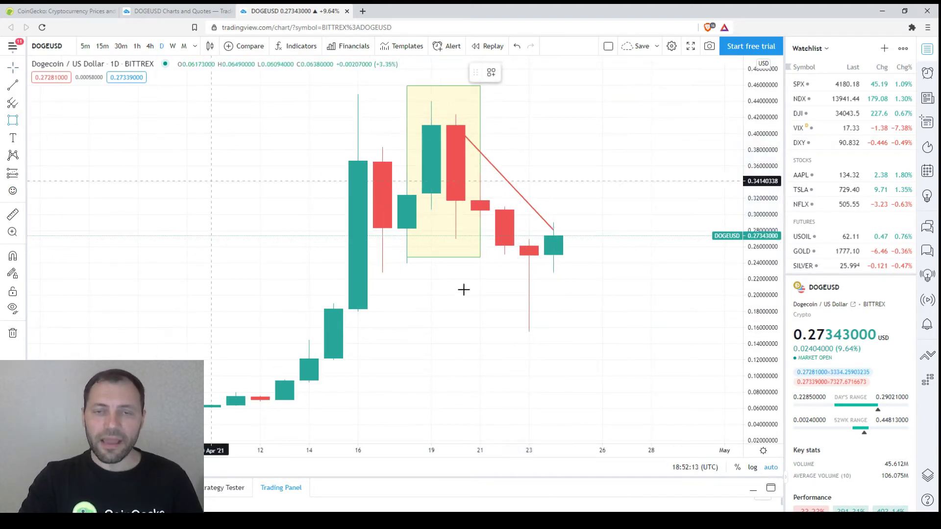
{"action": "left_click_drag", "start_coordinate": [504, 226], "coordinate": [554, 348]}
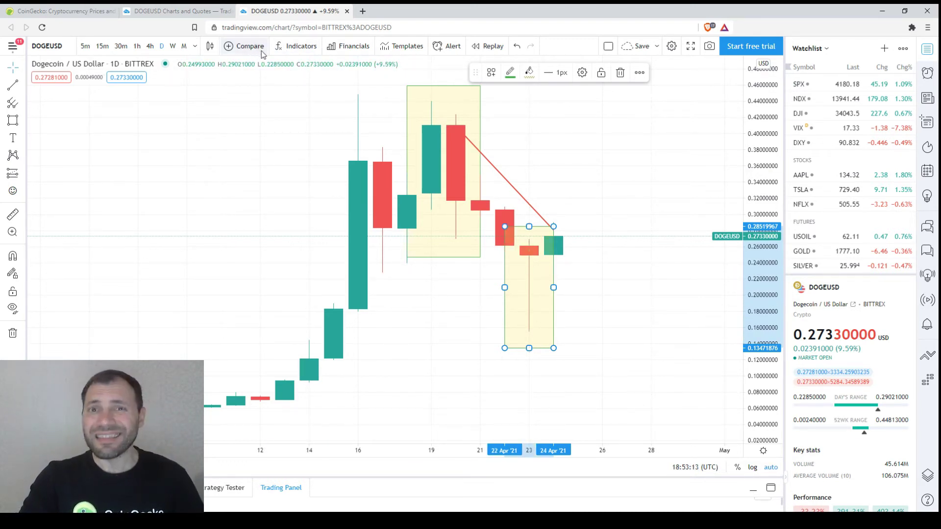
Search the indicators for "movin" and add the Moving Average to the daily chart
{"action": "left_click", "coordinate": [300, 57]}
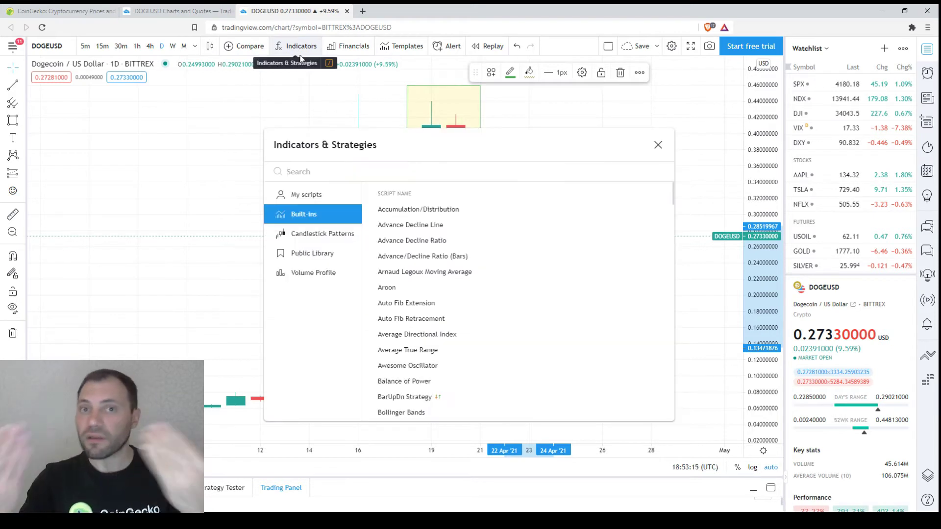
{"action": "type", "text": "можинг"}
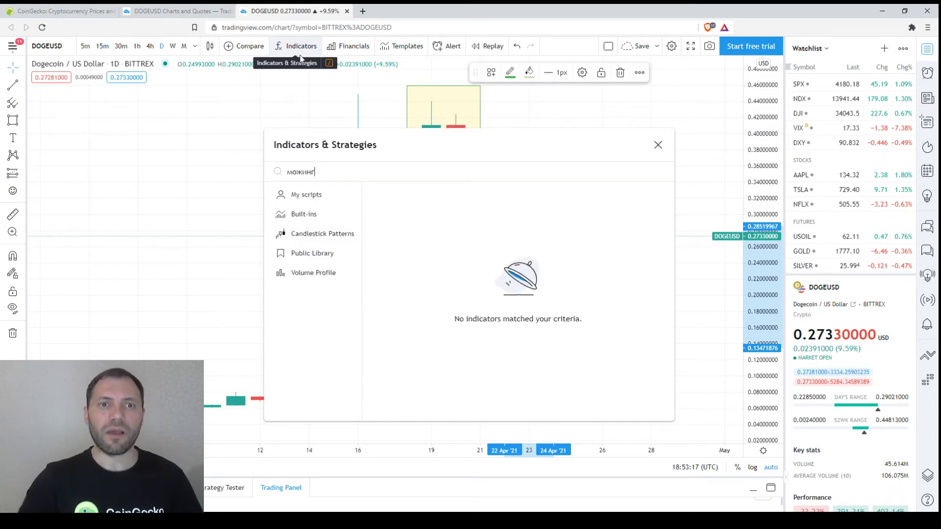
{"action": "key", "text": "BackSpace"}
{"action": "type", "text": "movin"}
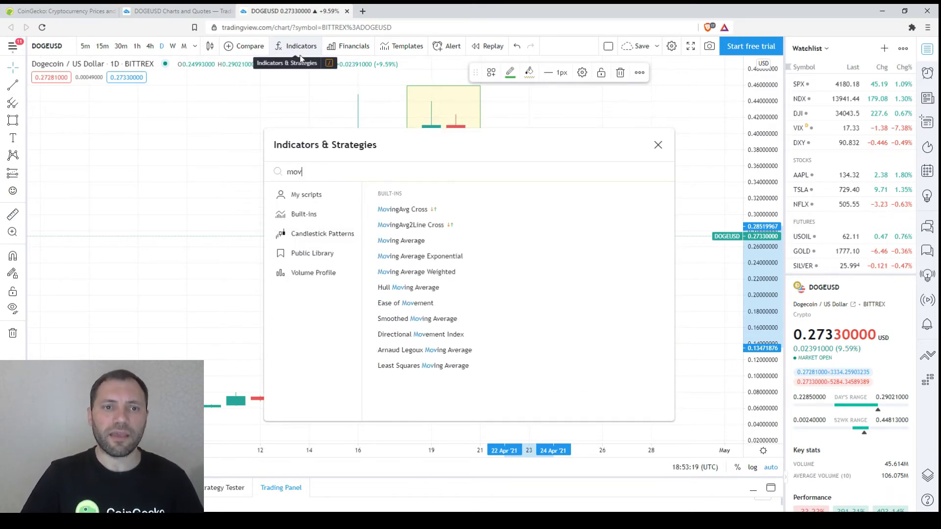
{"action": "left_click", "coordinate": [400, 240]}
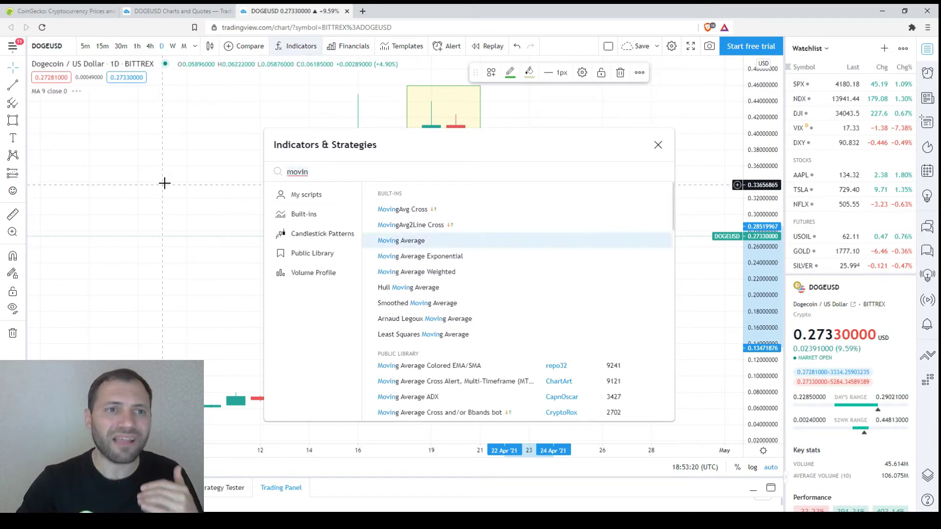
{"action": "left_click", "coordinate": [164, 182]}
Set the moving average's length to 30 and make its line one thickness level heavier
{"action": "left_click", "coordinate": [90, 91]}
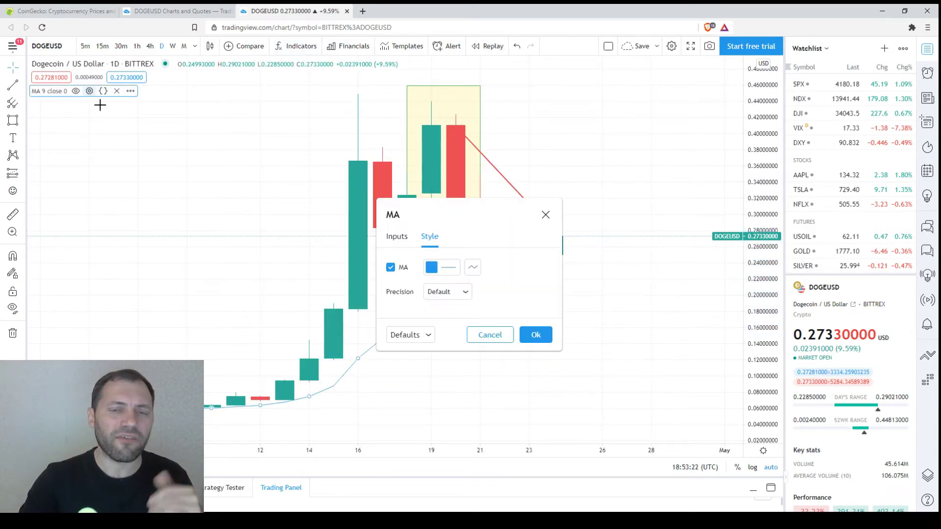
{"action": "left_click", "coordinate": [396, 238]}
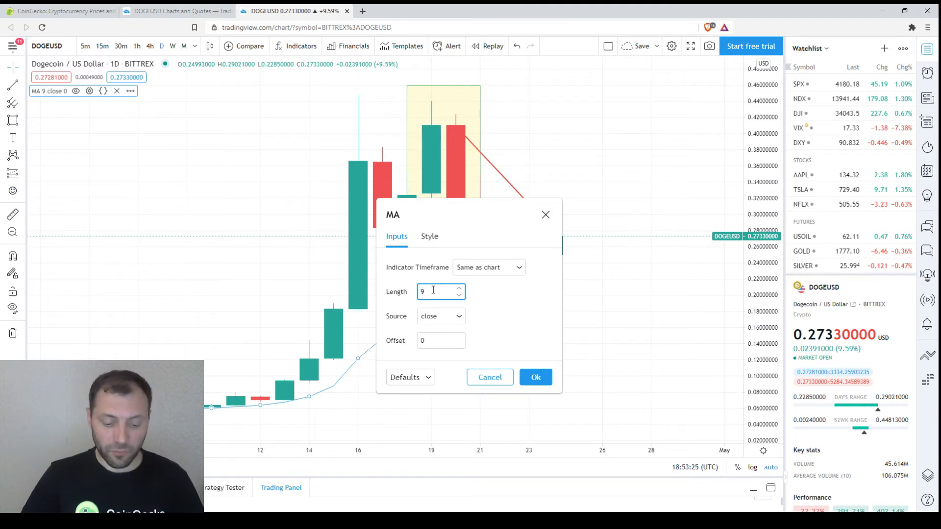
{"action": "type", "text": "30"}
{"action": "left_click", "coordinate": [429, 237]}
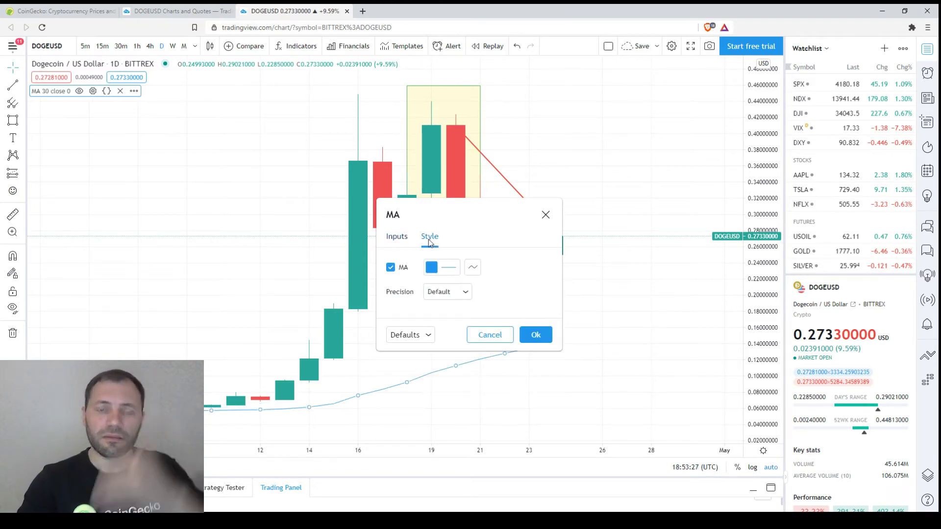
{"action": "left_click", "coordinate": [401, 239]}
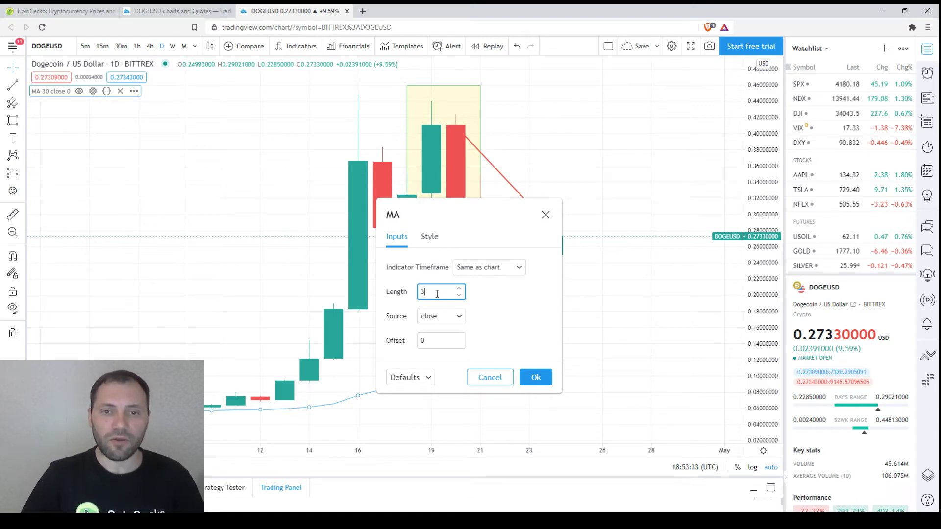
{"action": "left_click", "coordinate": [424, 239]}
{"action": "left_click", "coordinate": [447, 268]}
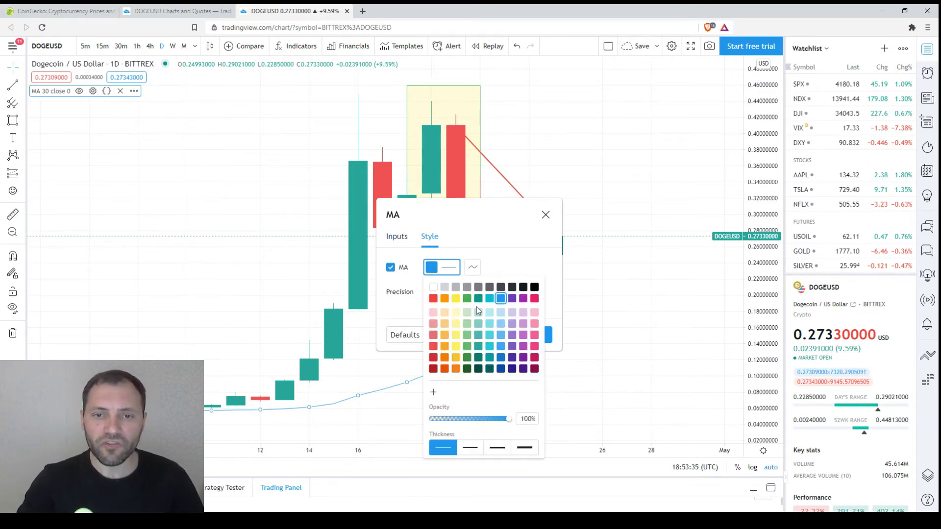
{"action": "left_click", "coordinate": [469, 447]}
{"action": "left_click", "coordinate": [559, 339]}
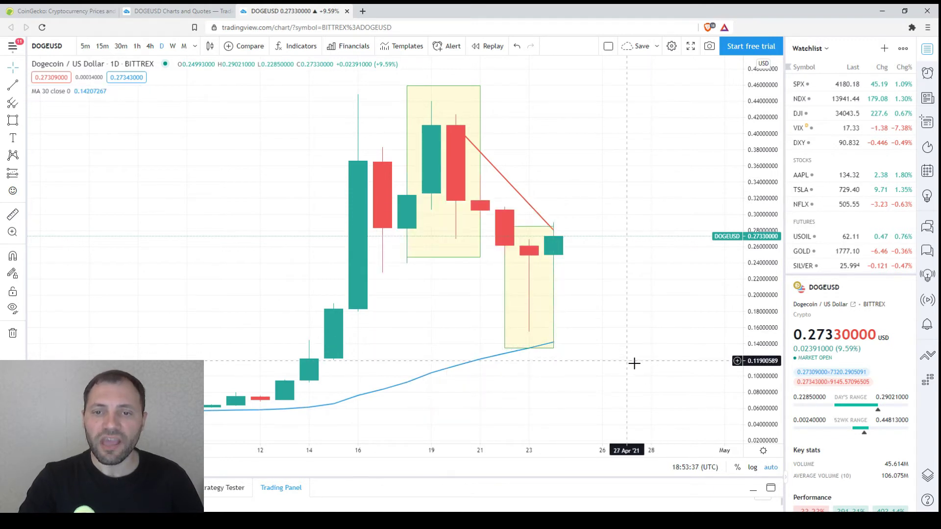
Flip the 22–24 April rectangle upward so it spans from about 0.346 down to about 0.285
{"action": "left_click_drag", "start_coordinate": [553, 346], "coordinate": [554, 175]}
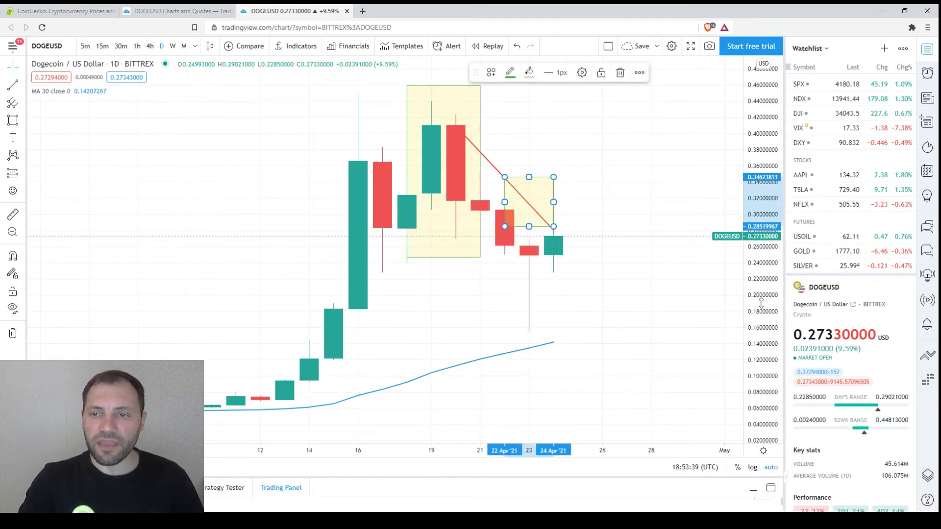
{"action": "left_click_drag", "start_coordinate": [651, 304], "coordinate": [632, 273]}
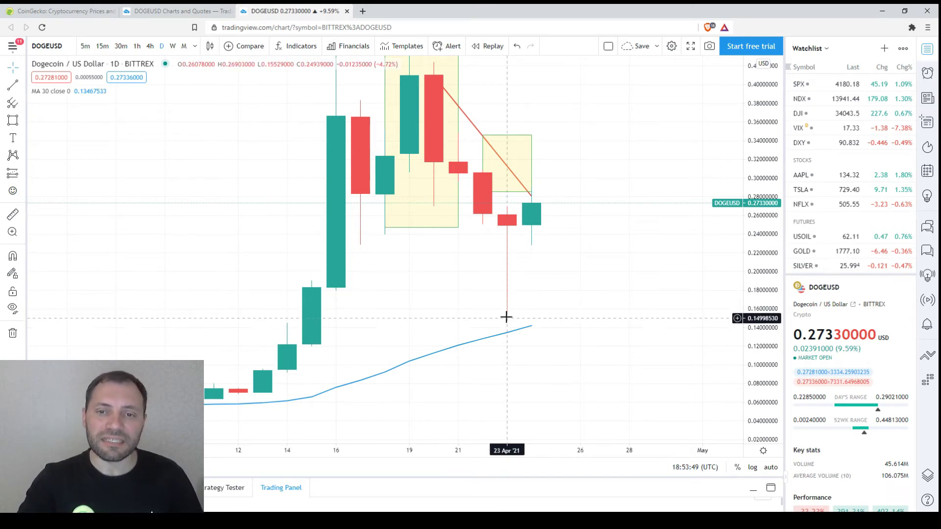
Make the chart's vertical and horizontal grid lines transparent in the appearance settings
{"action": "right_click", "coordinate": [156, 196]}
{"action": "left_click", "coordinate": [220, 443]}
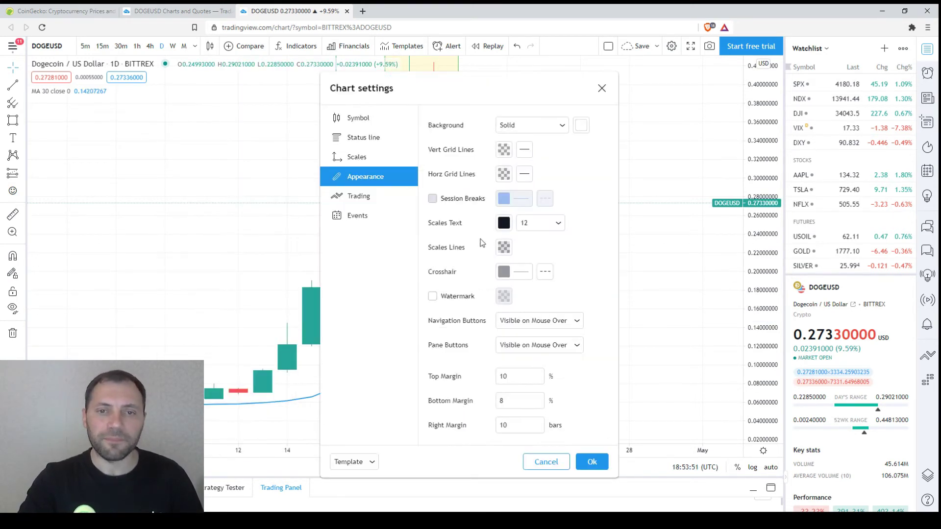
{"action": "left_click", "coordinate": [504, 150]}
{"action": "left_click", "coordinate": [504, 174]}
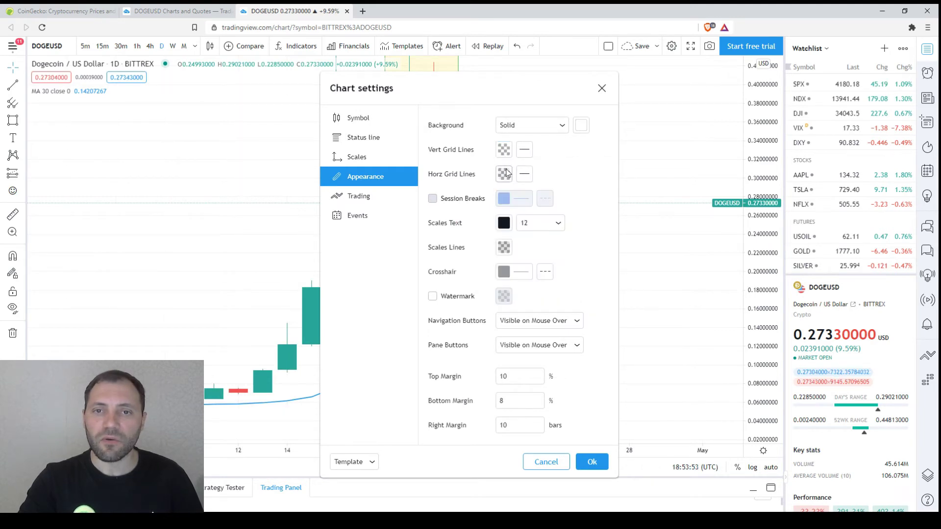
{"action": "left_click", "coordinate": [503, 174]}
{"action": "left_click", "coordinate": [570, 170]}
{"action": "left_click", "coordinate": [601, 89]}
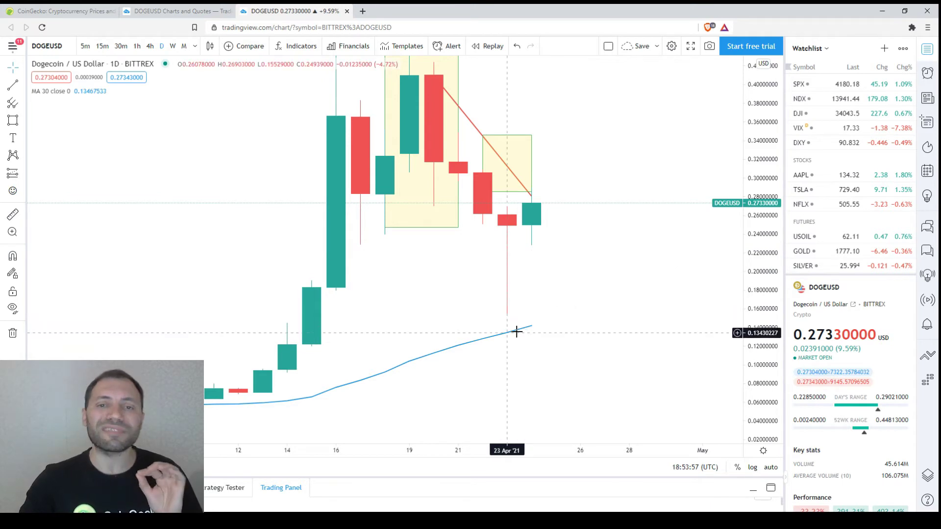
Draw a rectangle around the moving average from 21 to 27 April 2021, from about 0.184 down to about 0.115
{"action": "left_click", "coordinate": [14, 120]}
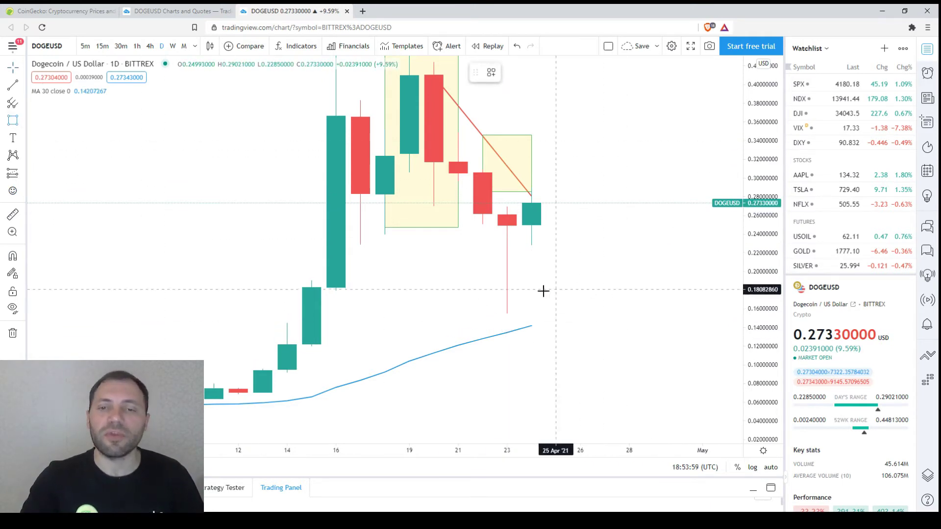
{"action": "left_click_drag", "start_coordinate": [458, 286], "coordinate": [605, 351]}
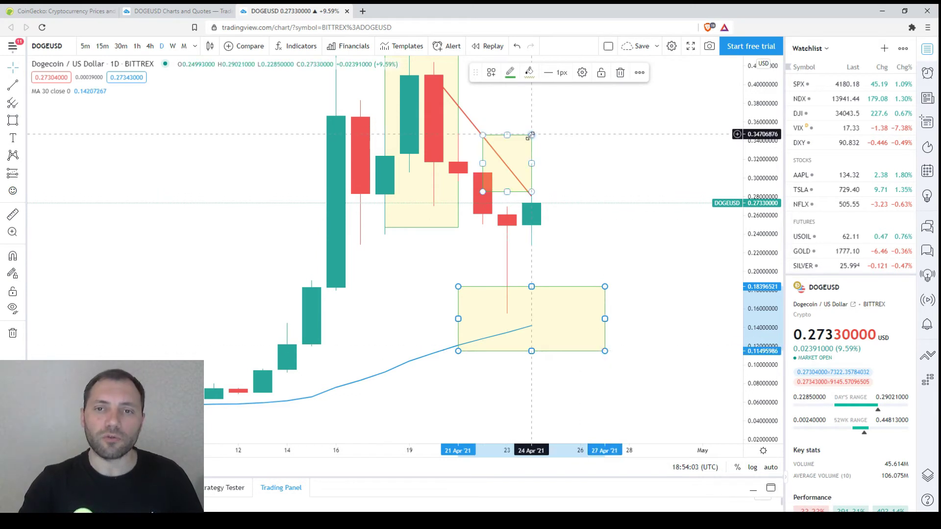
Resize the 22–24 April rectangle to enclose the 23 April candle's wick, from about 0.275 down to about 0.146
{"action": "left_click_drag", "start_coordinate": [482, 136], "coordinate": [532, 322]}
{"action": "left_click", "coordinate": [694, 297]}
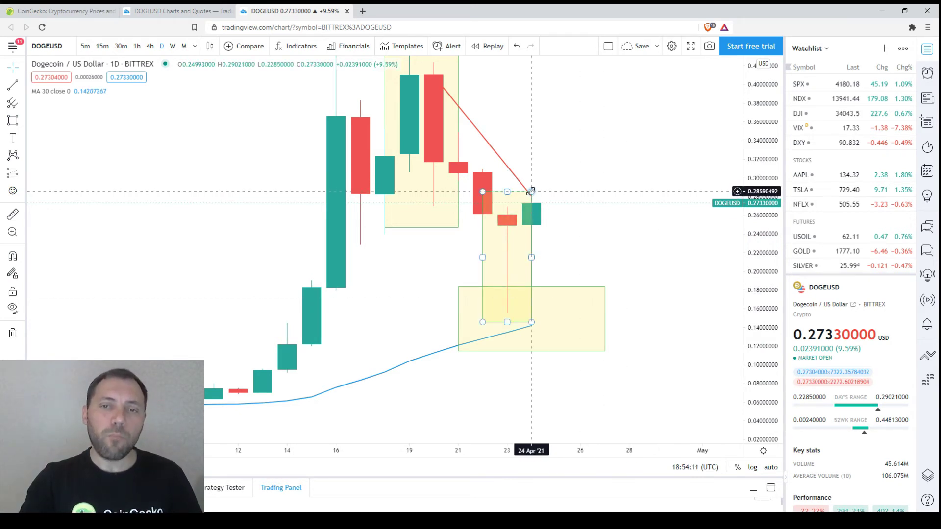
{"action": "mouse_move", "coordinate": [530, 192]}
{"action": "left_mouse_down"}
{"action": "mouse_move", "coordinate": [551, 208]}
{"action": "mouse_move", "coordinate": [577, 191]}
{"action": "mouse_move", "coordinate": [533, 201]}
{"action": "left_mouse_up"}
Extend the rectangle around the moving average to 28 April 2021 and raise its upper edge to about 0.236
{"action": "left_click_drag", "start_coordinate": [601, 285], "coordinate": [631, 220]}
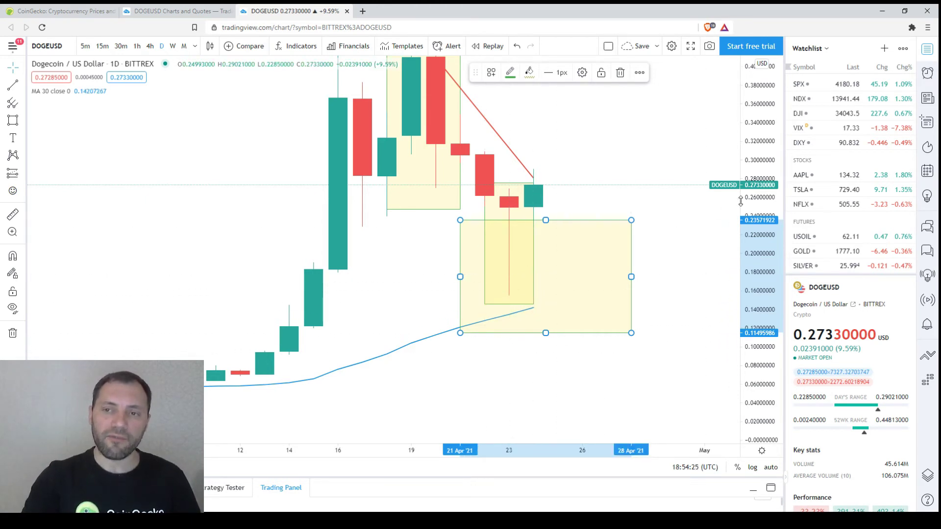
{"action": "scroll", "coordinate": [740, 201], "scroll_direction": "down", "scroll_amount": 3}
{"action": "double_click", "coordinate": [770, 150]}
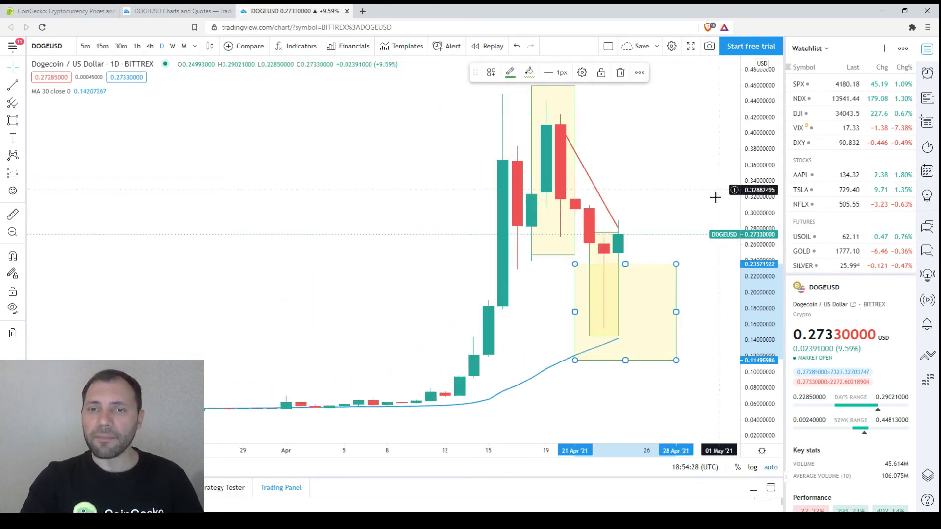
{"action": "scroll", "coordinate": [692, 212], "scroll_direction": "up", "scroll_amount": 3}
{"action": "left_click", "coordinate": [645, 211]}
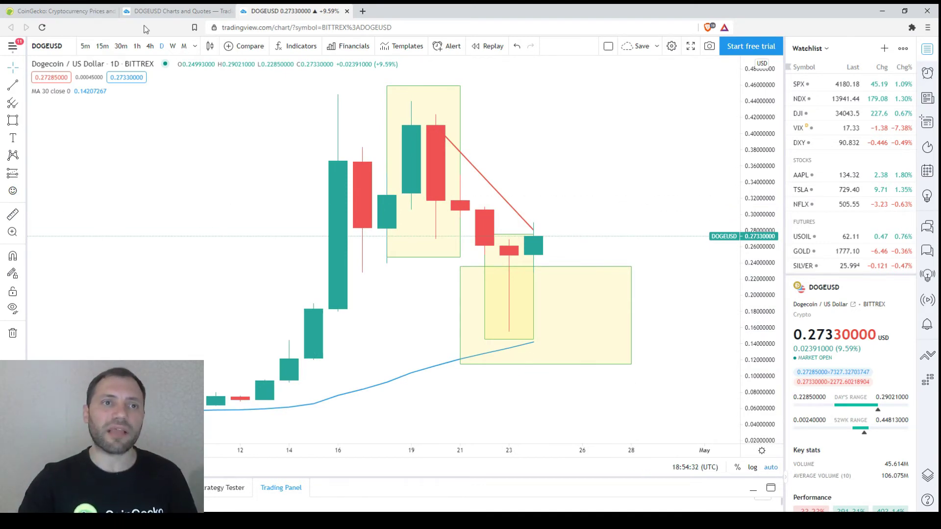
Switch the chart to the 4-hour timeframe and hide the moving average
{"action": "left_click", "coordinate": [150, 46]}
{"action": "scroll", "coordinate": [275, 151], "scroll_direction": "down", "scroll_amount": 5}
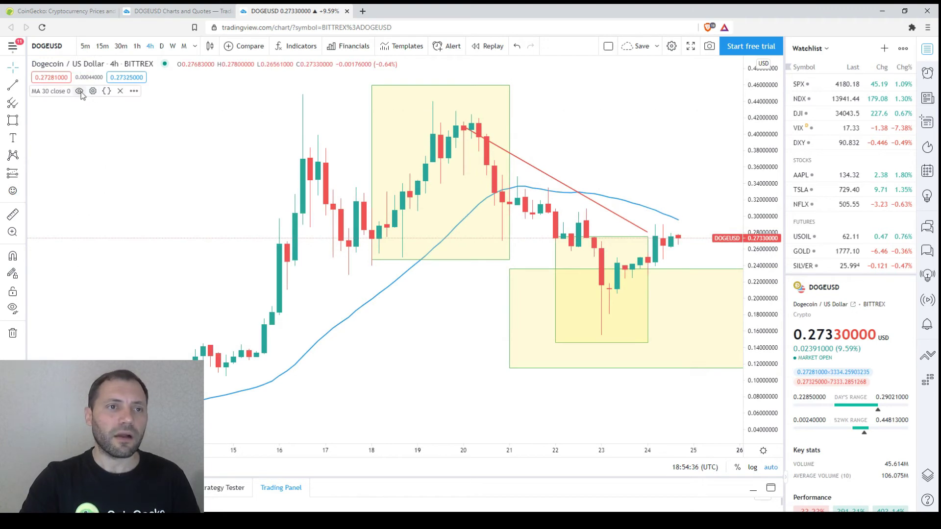
{"action": "scroll", "coordinate": [301, 208], "scroll_direction": "down", "scroll_amount": 2}
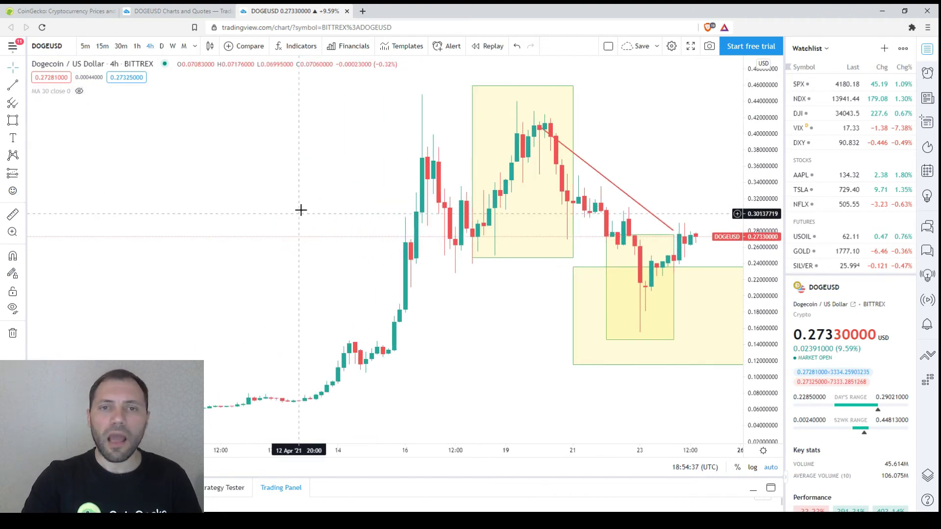
Delete the rectangle around the 18–21 April peak and the wide rectangle starting on 21 April
{"action": "left_click", "coordinate": [566, 87]}
{"action": "key", "text": "Delete"}
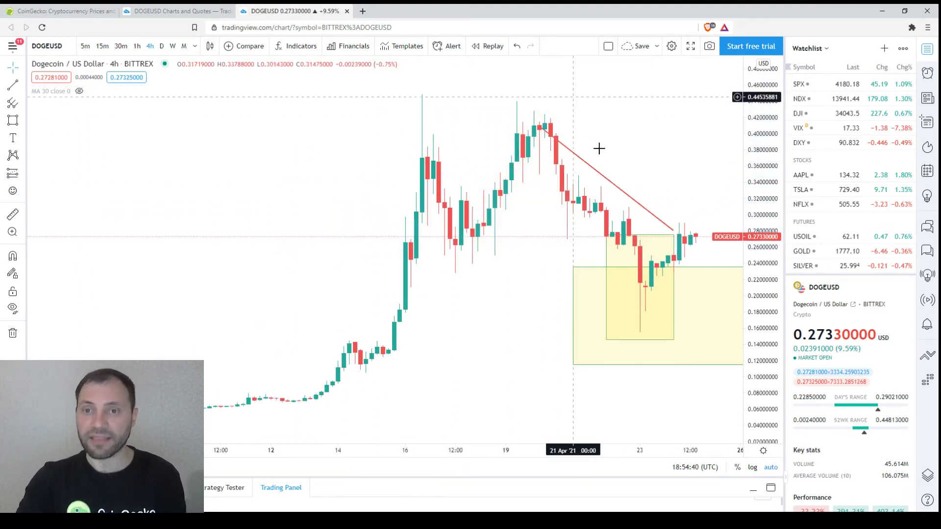
{"action": "left_click", "coordinate": [587, 265]}
{"action": "key", "text": "Delete"}
Resize the remaining rectangle to span 22 April 00:00 to 25 April 08:00, from about 0.244 down to about 0.146
{"action": "left_click", "coordinate": [606, 236]}
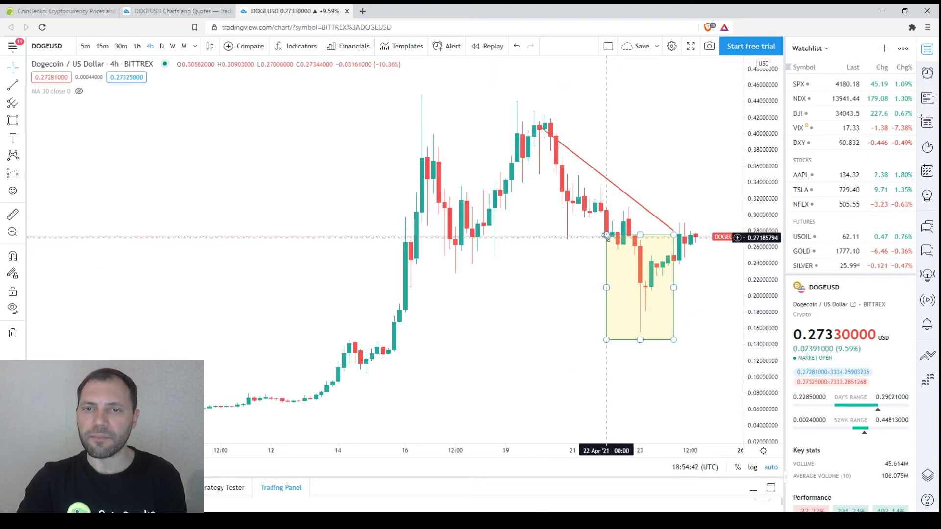
{"action": "left_click_drag", "start_coordinate": [674, 236], "coordinate": [718, 260]}
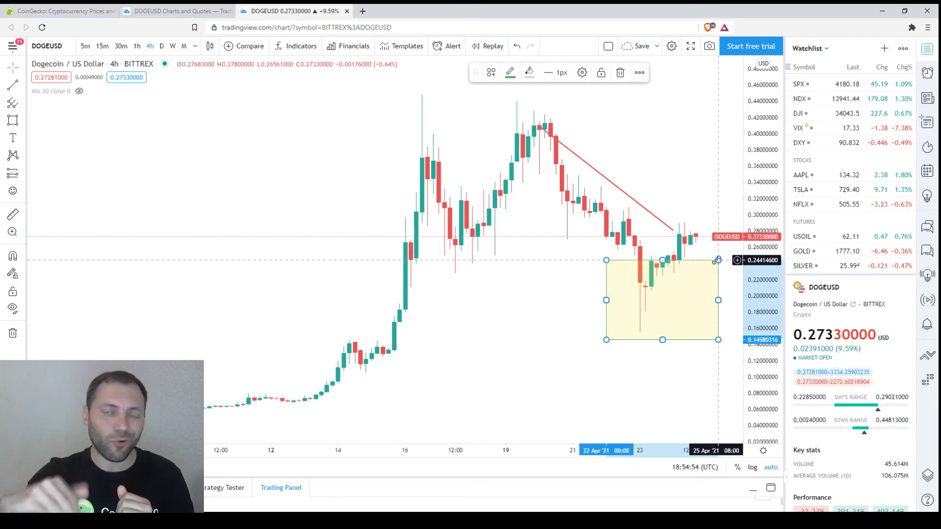
{"action": "scroll", "coordinate": [544, 231], "scroll_direction": "up", "scroll_amount": 3}
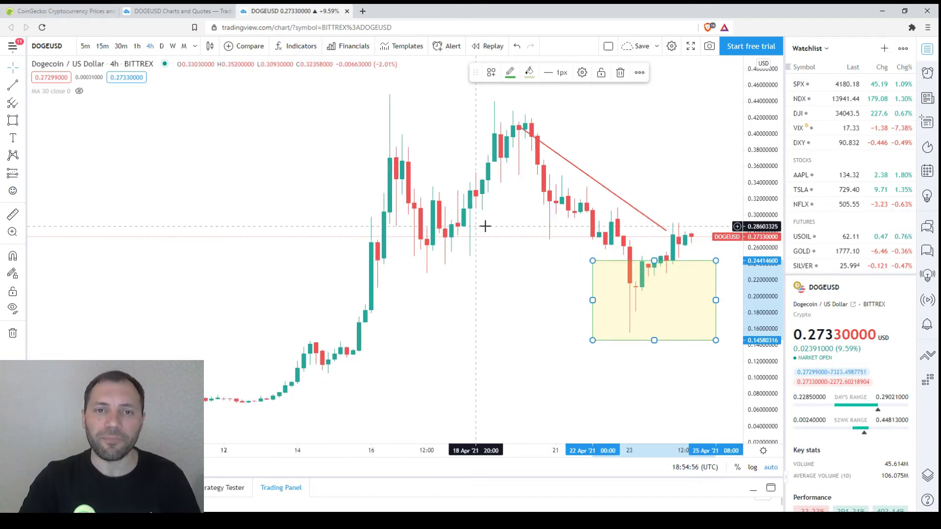
{"action": "scroll", "coordinate": [611, 172], "scroll_direction": "up", "scroll_amount": 2}
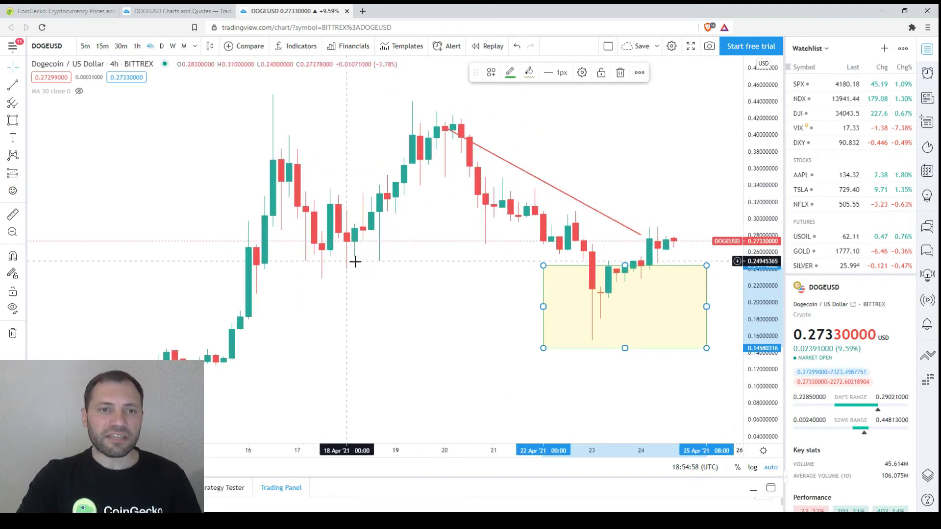
{"action": "scroll", "coordinate": [343, 268], "scroll_direction": "down", "scroll_amount": 2}
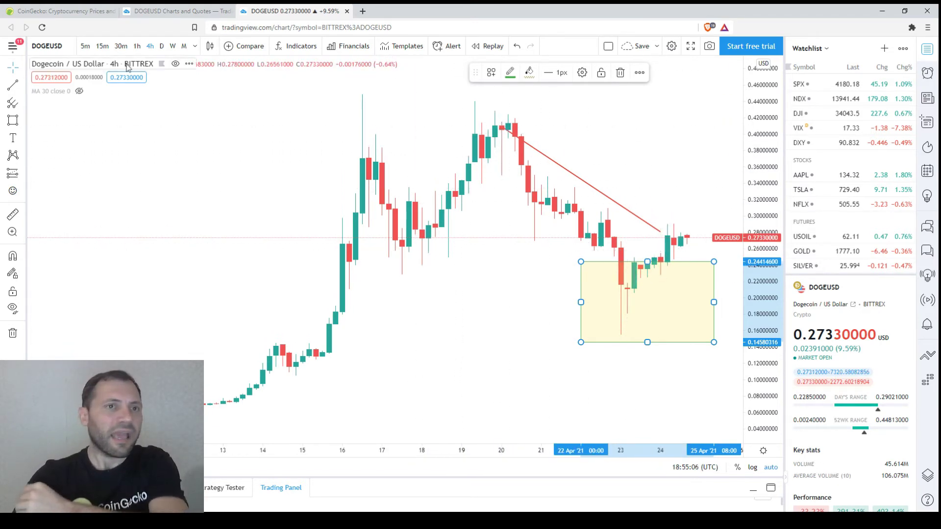
Switch the chart to the 1-hour timeframe
{"action": "left_click", "coordinate": [136, 45]}
{"action": "scroll", "coordinate": [557, 230], "scroll_direction": "down", "scroll_amount": 5}
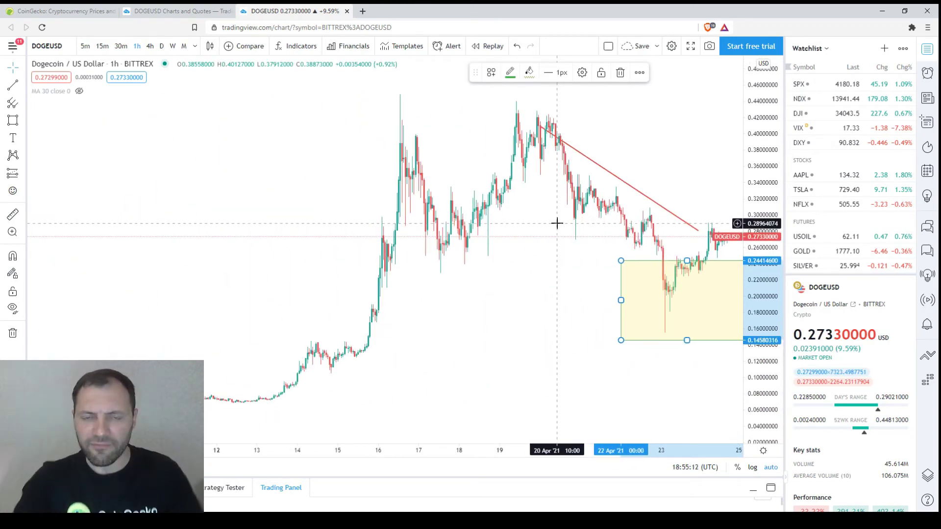
{"action": "scroll", "coordinate": [534, 260], "scroll_direction": "up", "scroll_amount": 2}
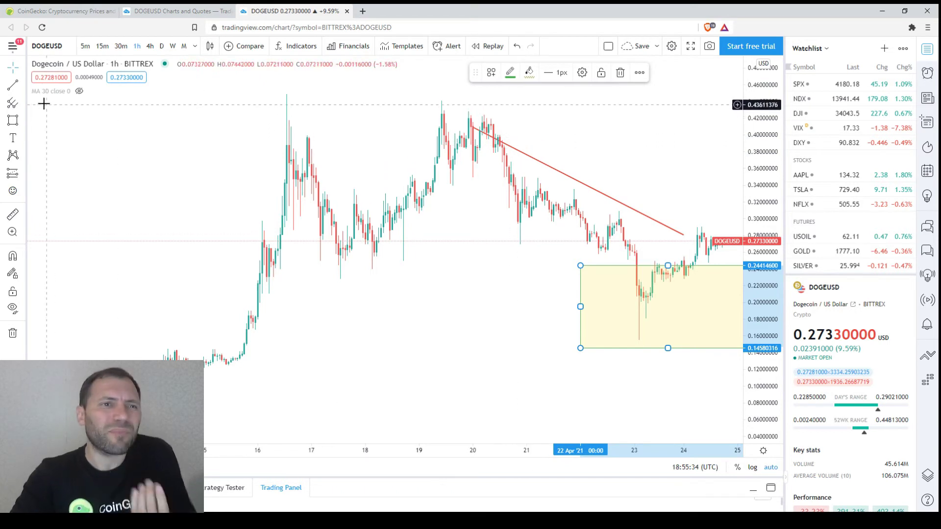
Draw a near-horizontal trend line across the price peaks from 16 April 11:00 to 21 April 00:00 at about 0.423
{"action": "left_click", "coordinate": [12, 88]}
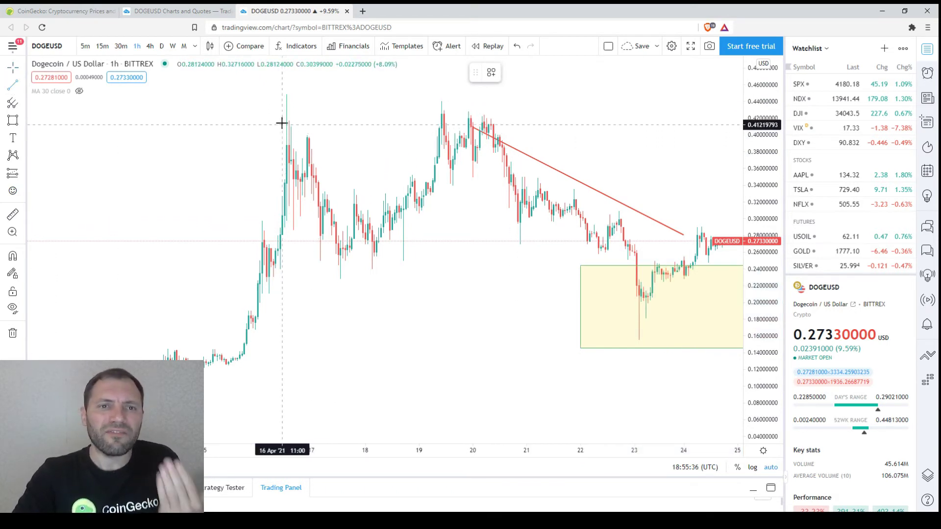
{"action": "left_click", "coordinate": [280, 126]}
{"action": "left_click", "coordinate": [526, 115]}
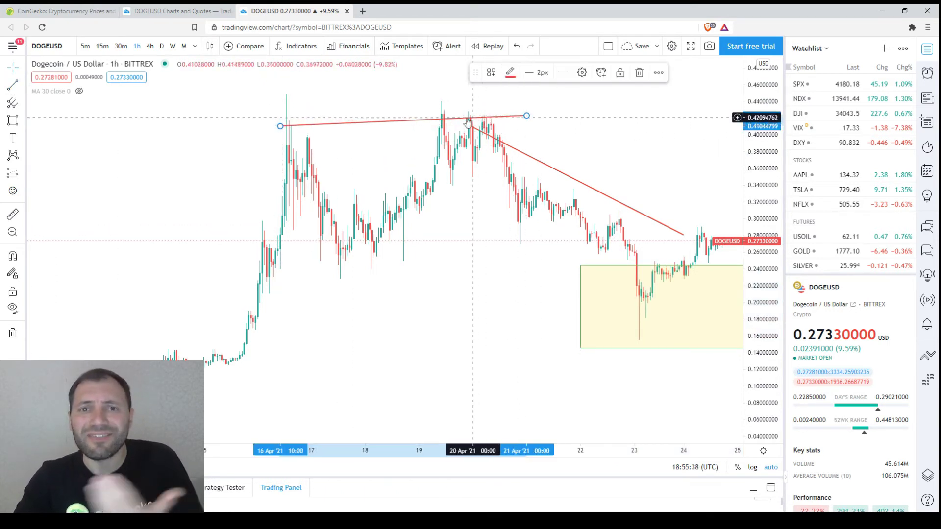
{"action": "left_click_drag", "start_coordinate": [288, 127], "coordinate": [293, 111]}
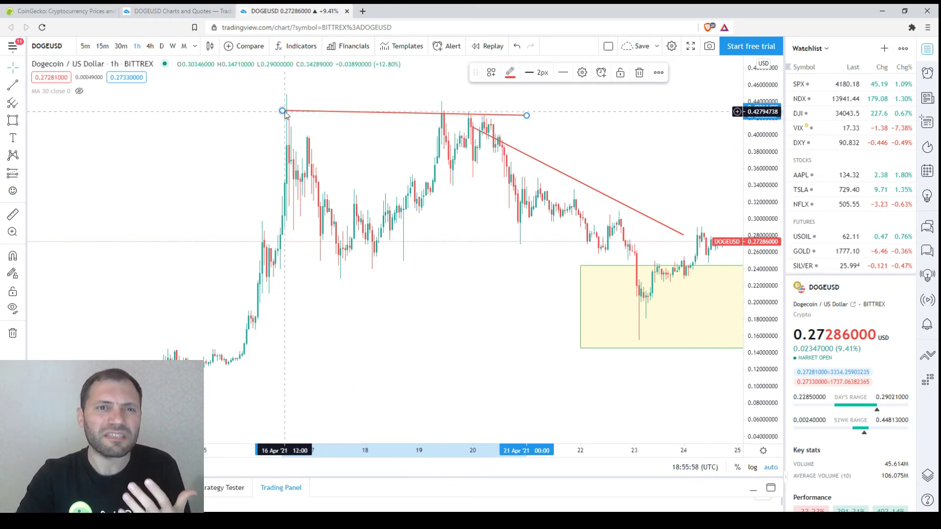
{"action": "left_click_drag", "start_coordinate": [282, 111], "coordinate": [282, 115]}
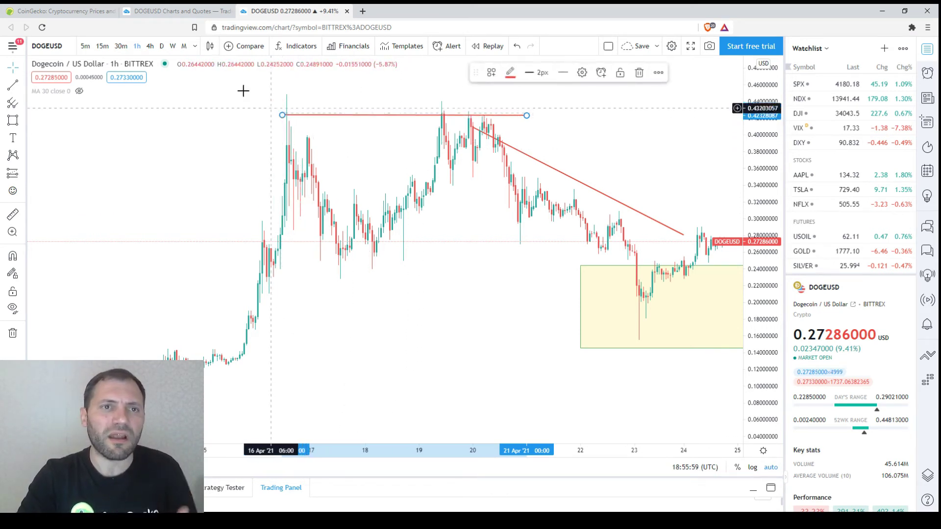
Change the chart type to Line and delete the near-horizontal trend line across the peaks
{"action": "left_click", "coordinate": [210, 46]}
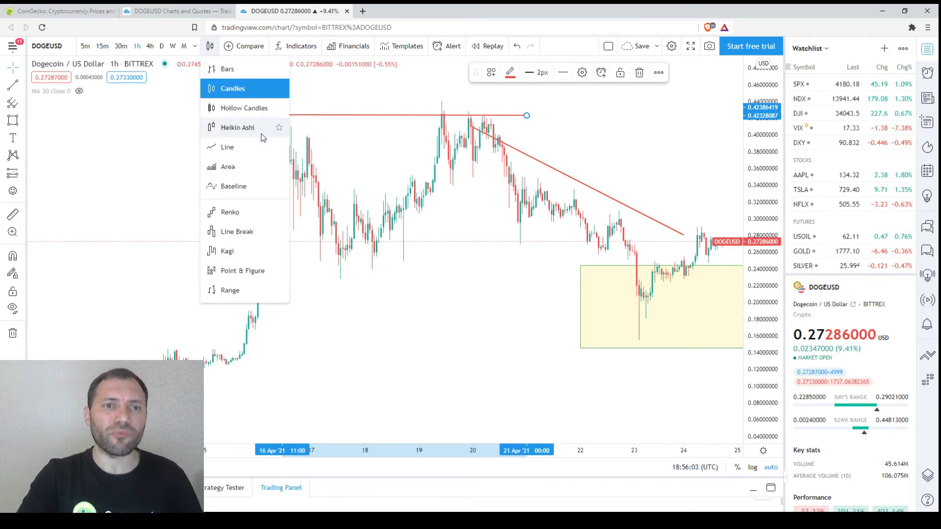
{"action": "left_click", "coordinate": [247, 147]}
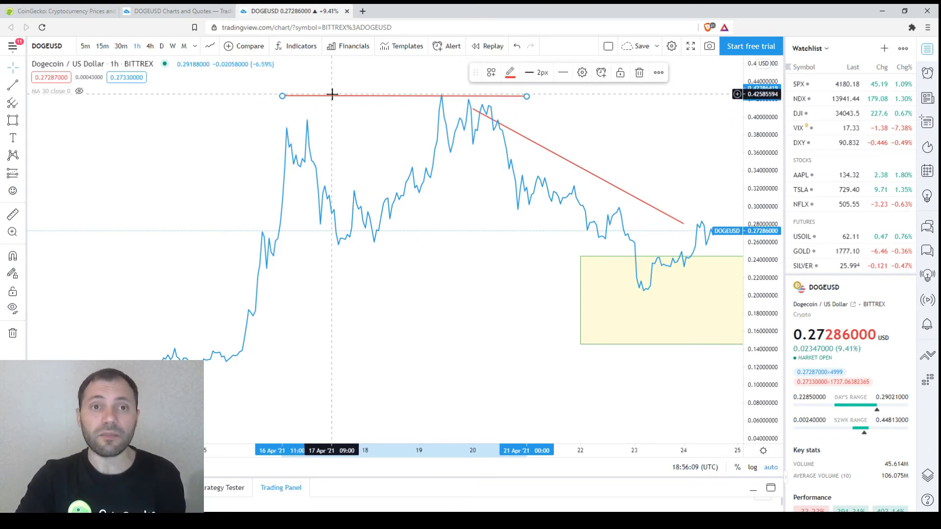
{"action": "key", "text": "Delete"}
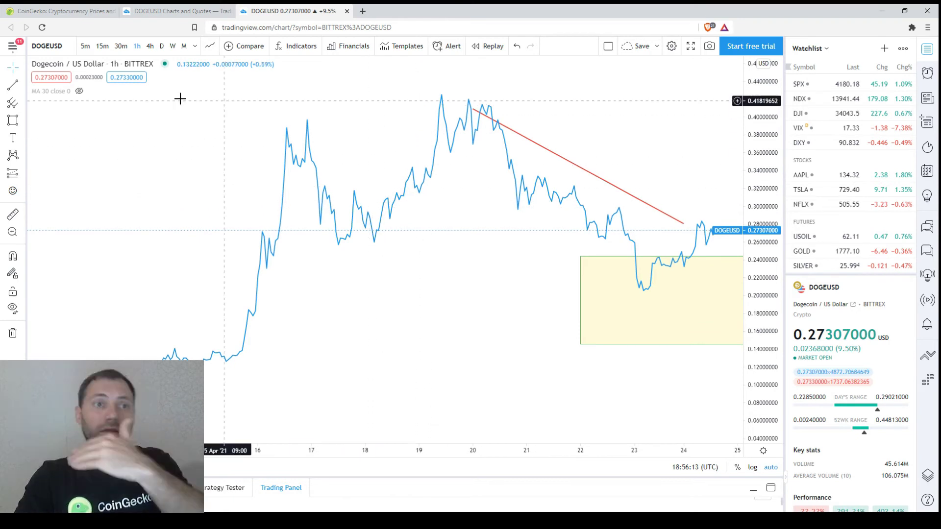
Draw a rising trend line along the April peaks from about 0.361 to about 0.443 and colour it green
{"action": "left_click", "coordinate": [11, 88]}
{"action": "left_click", "coordinate": [175, 152]}
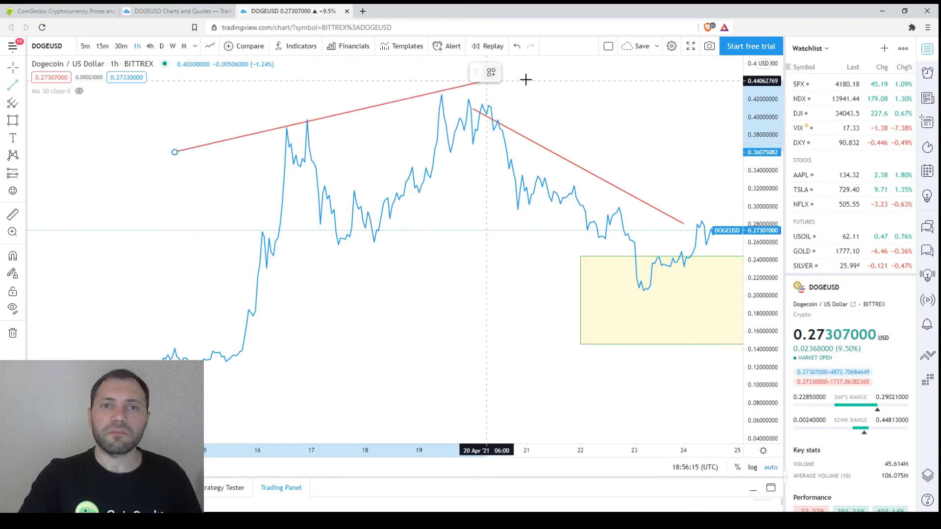
{"action": "left_click", "coordinate": [527, 77]}
{"action": "double_click", "coordinate": [405, 108]}
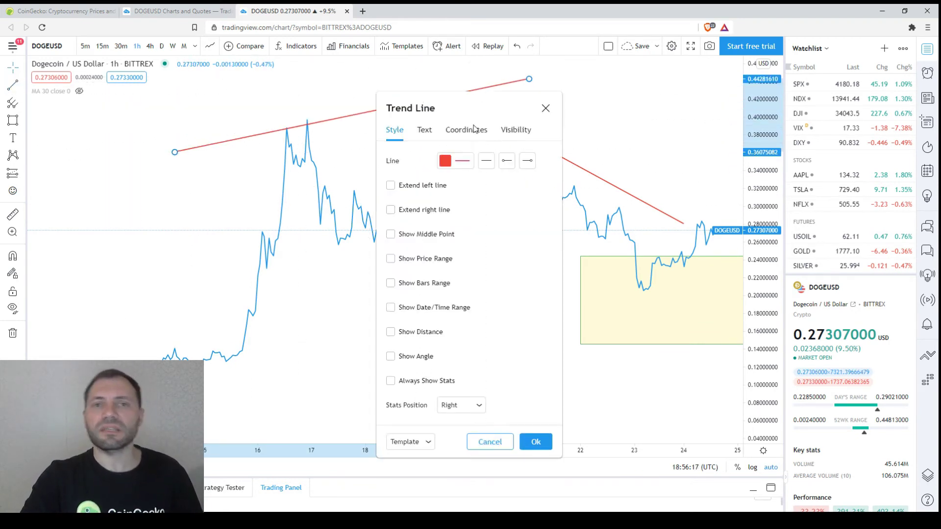
{"action": "left_click", "coordinate": [466, 163]}
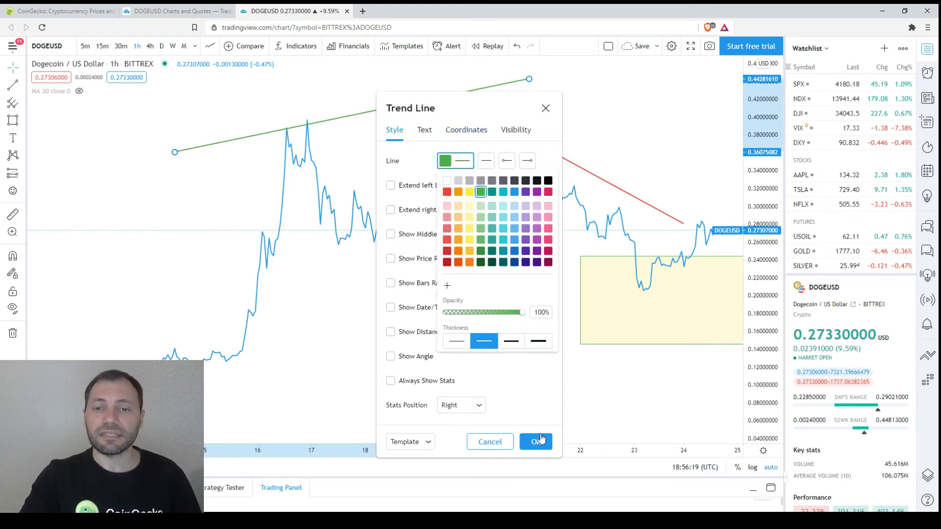
{"action": "key", "text": "Return"}
Duplicate the green trend line beneath the lows, from 15 April 16:00 at about 0.227 to 22 April 06:00 at about 0.309
{"action": "scroll", "coordinate": [491, 206], "scroll_direction": "down", "scroll_amount": 2}
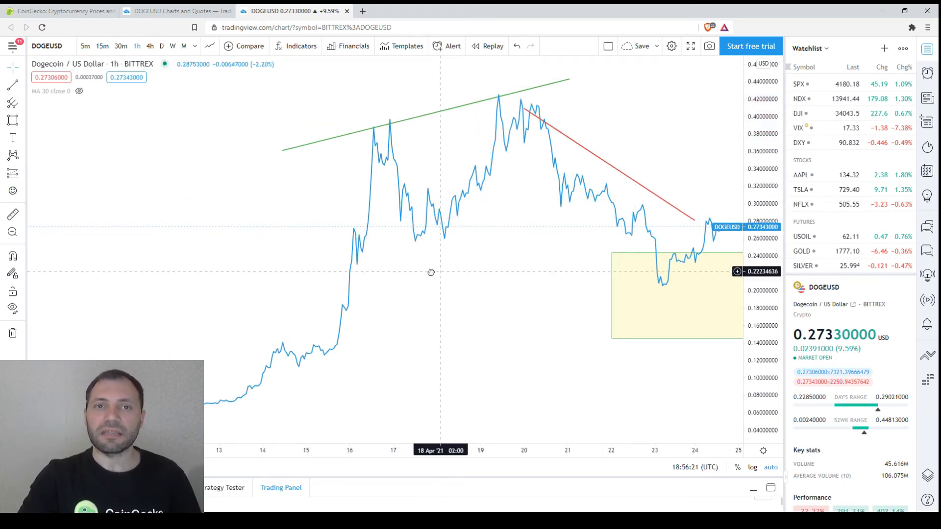
{"action": "scroll", "coordinate": [430, 271], "scroll_direction": "right", "scroll_amount": 2}
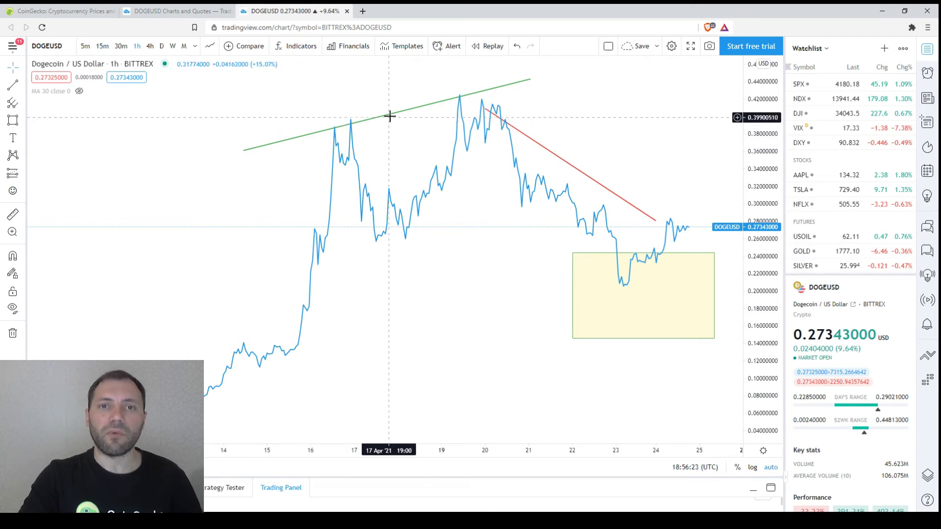
{"action": "left_click_drag", "start_coordinate": [391, 119], "coordinate": [444, 237]}
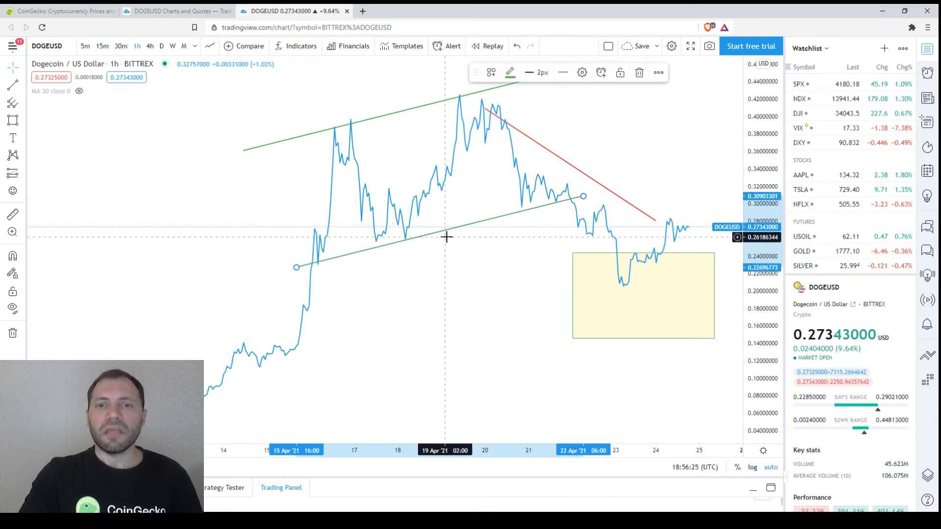
Move the red trend line to run from about 0.426 down to about 0.297, and duplicate it below the price
{"action": "left_click_drag", "start_coordinate": [577, 148], "coordinate": [541, 149]}
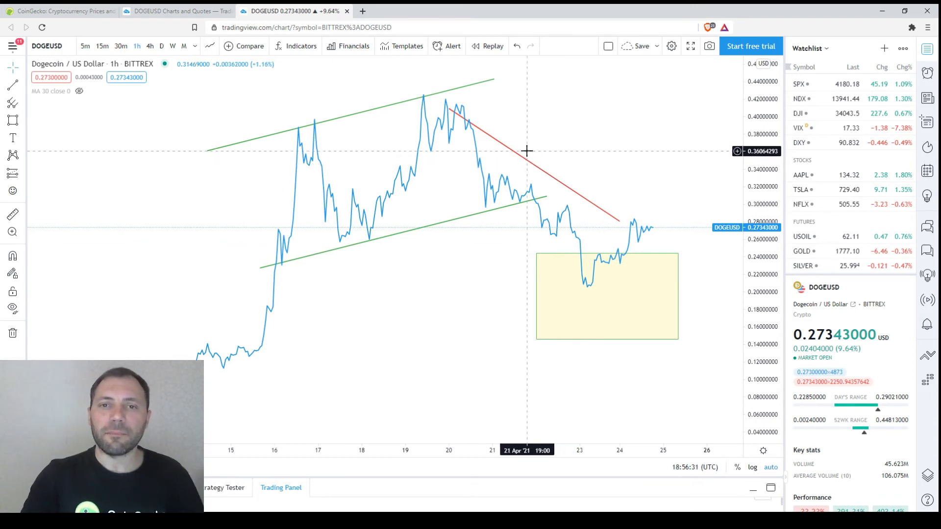
{"action": "left_click_drag", "start_coordinate": [523, 162], "coordinate": [535, 147]}
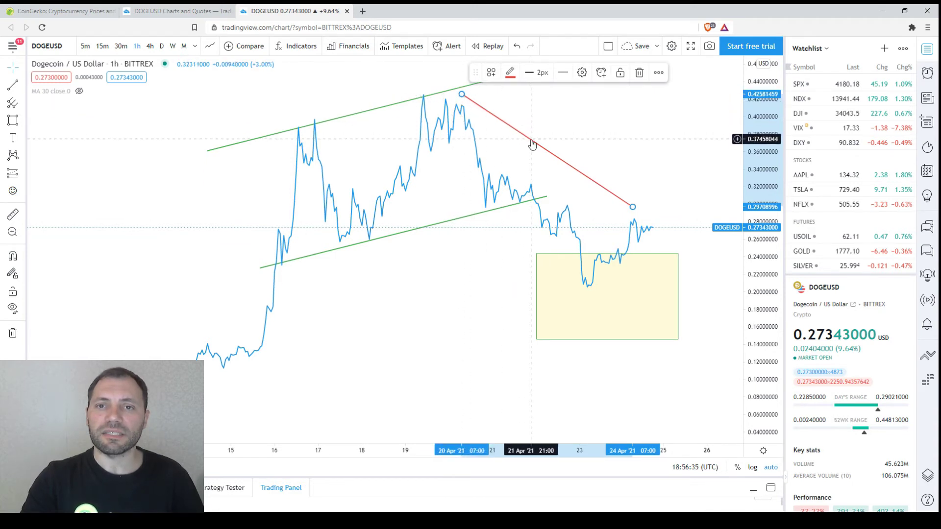
{"action": "left_click_drag", "start_coordinate": [530, 139], "coordinate": [396, 285]}
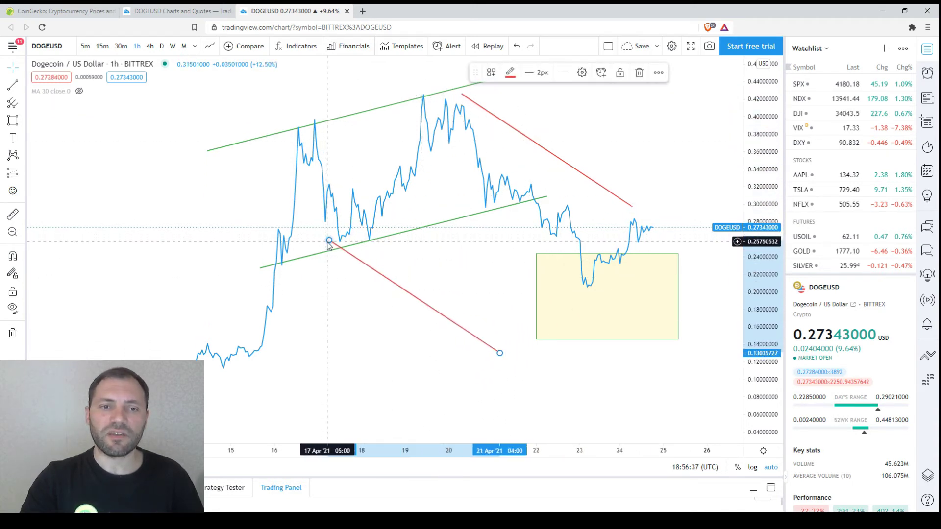
Stretch the lower red line from about 0.294 to 24 April 20:00 at about 0.188, and extend the upper green line's start to about 0.346
{"action": "left_click_drag", "start_coordinate": [329, 239], "coordinate": [277, 240]}
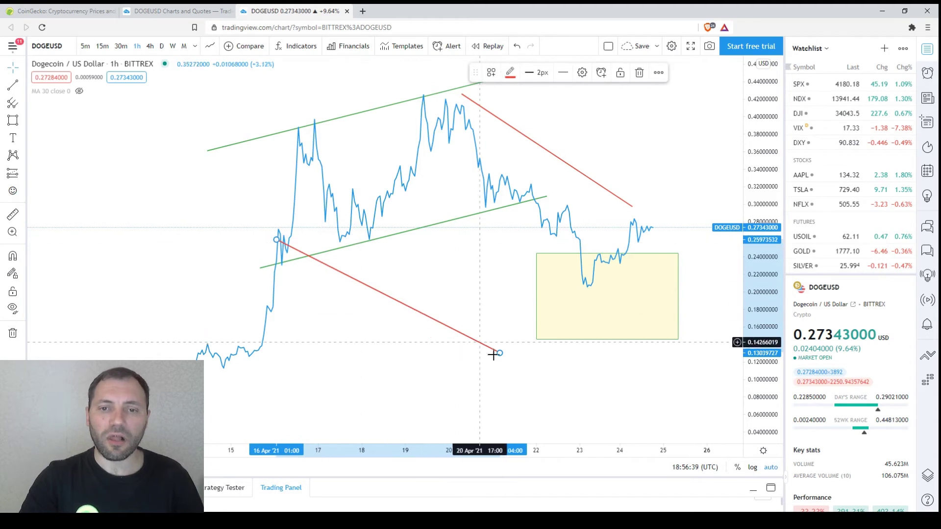
{"action": "left_click_drag", "start_coordinate": [500, 352], "coordinate": [656, 302]}
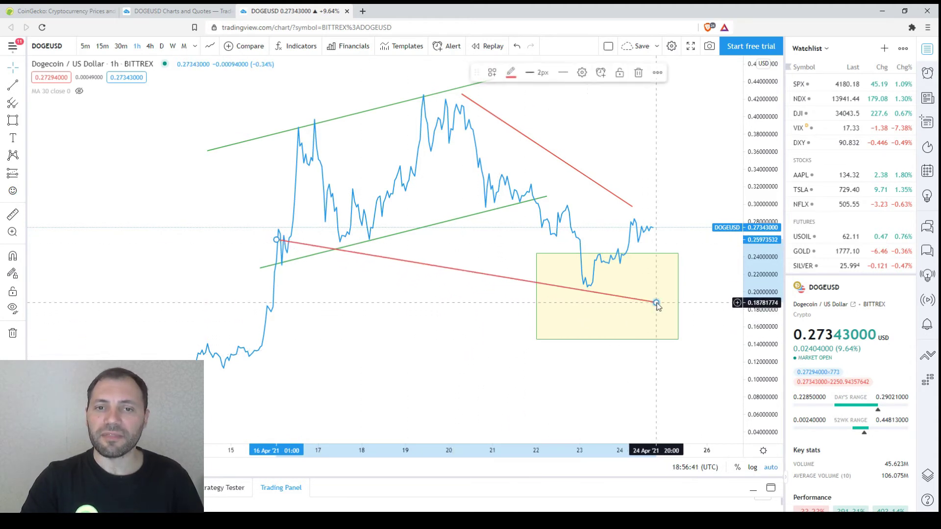
{"action": "left_click_drag", "start_coordinate": [277, 240], "coordinate": [172, 210]}
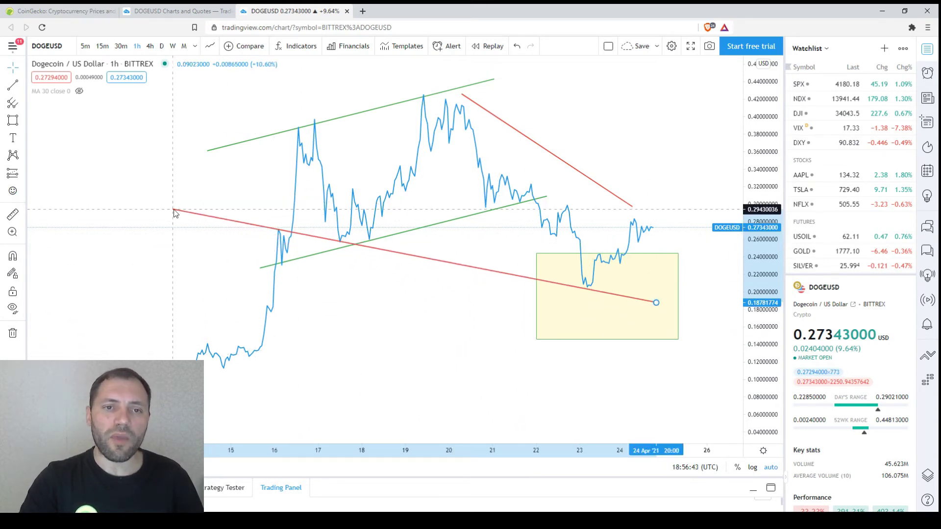
{"action": "left_click_drag", "start_coordinate": [208, 151], "coordinate": [176, 167]}
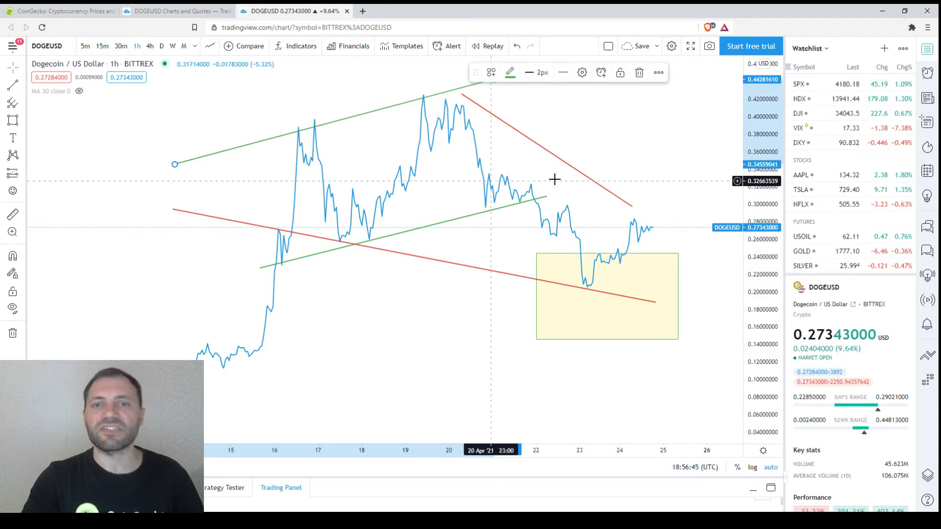
{"action": "left_click", "coordinate": [614, 139]}
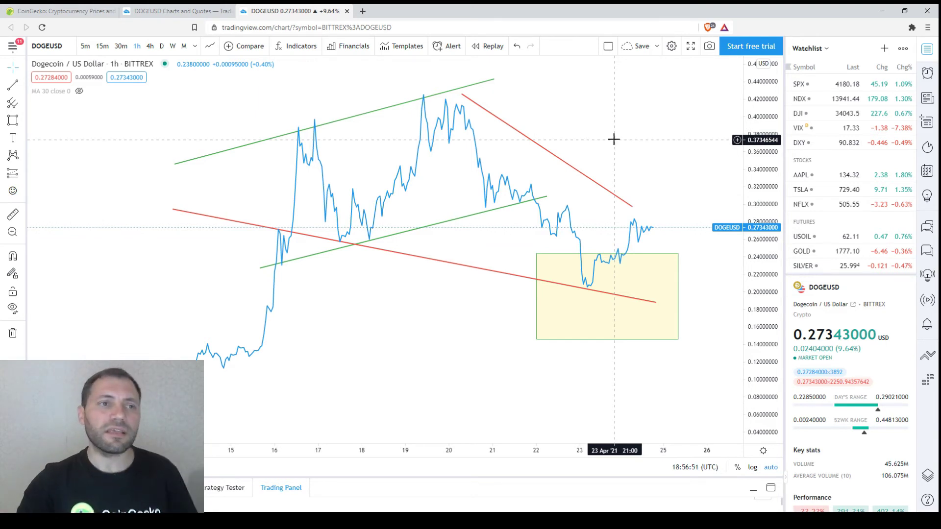
Draw a triangle with corners at 11 April 18:00 near 0.315, 23 April 09:00 above the peaks, and 26 April 00:00 near 0.180
{"action": "left_click", "coordinate": [24, 126]}
{"action": "left_click", "coordinate": [54, 238]}
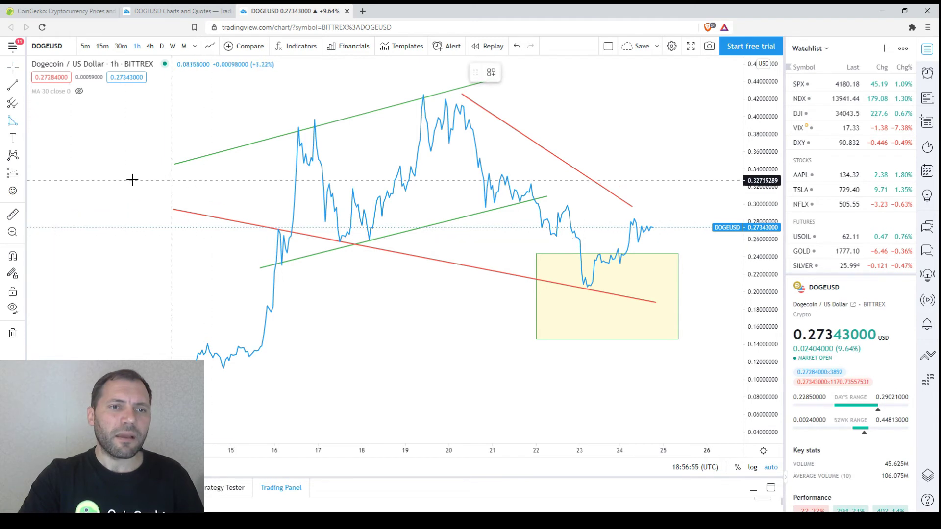
{"action": "left_click", "coordinate": [88, 190]}
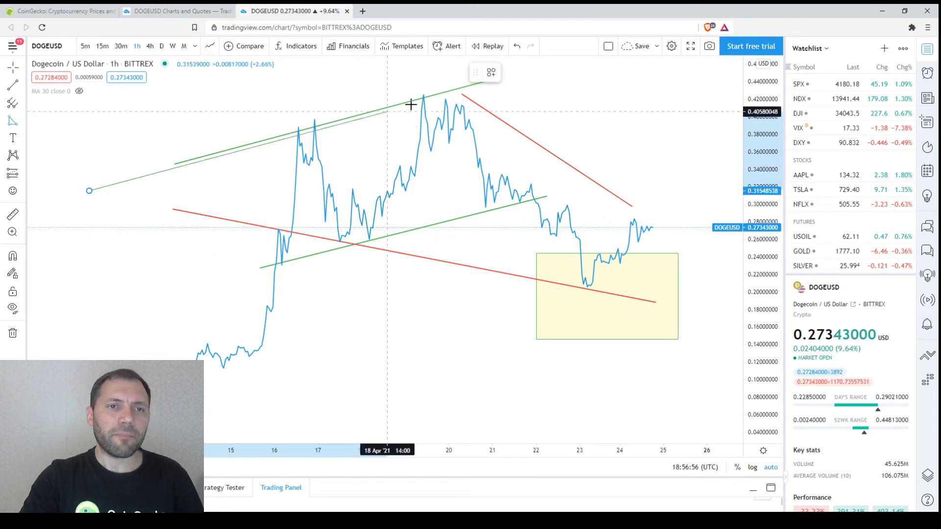
{"action": "left_click", "coordinate": [596, 59]}
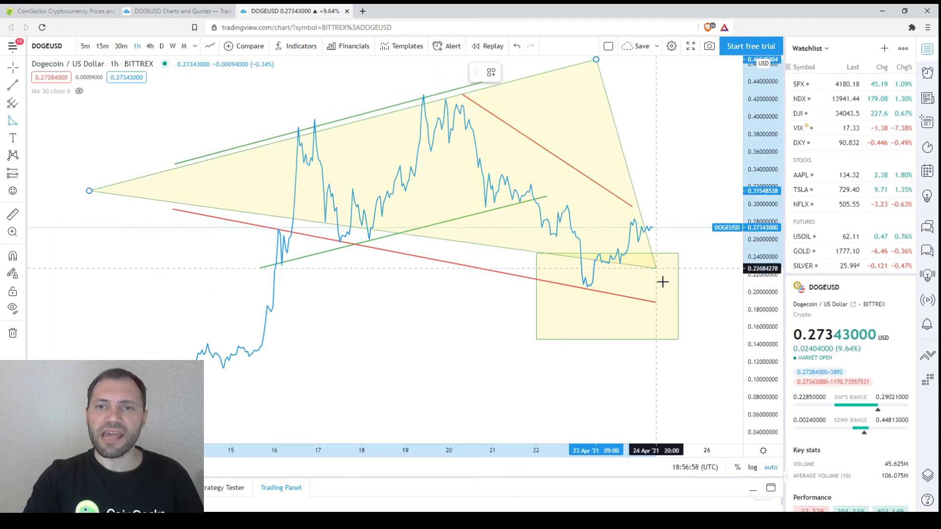
{"action": "left_click", "coordinate": [707, 309]}
Move the triangle's upper corner to 25 April 14:00 at about 0.50, aligning its upper edge with the green line along the peaks
{"action": "scroll", "coordinate": [512, 324], "scroll_direction": "down", "scroll_amount": 3}
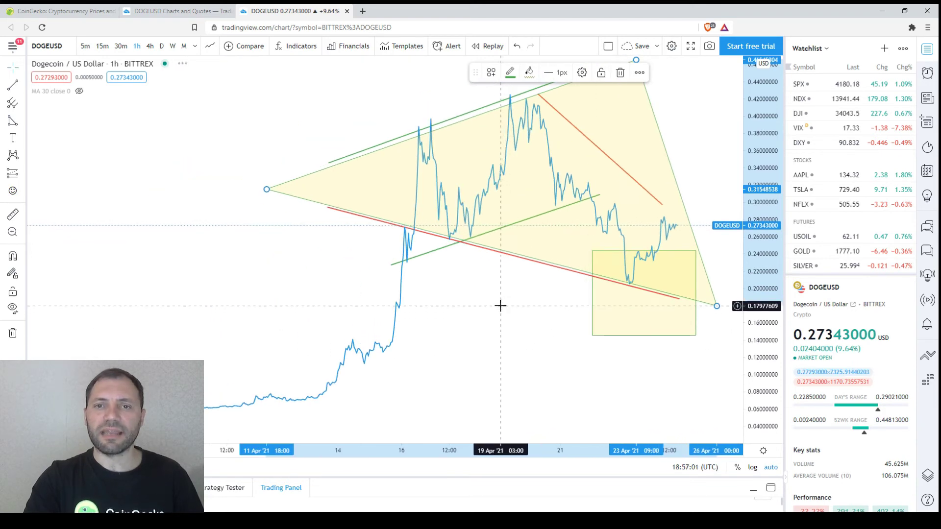
{"action": "left_click_drag", "start_coordinate": [500, 307], "coordinate": [436, 240]}
{"action": "left_click_drag", "start_coordinate": [501, 60], "coordinate": [574, 56]}
{"action": "left_click", "coordinate": [647, 160]}
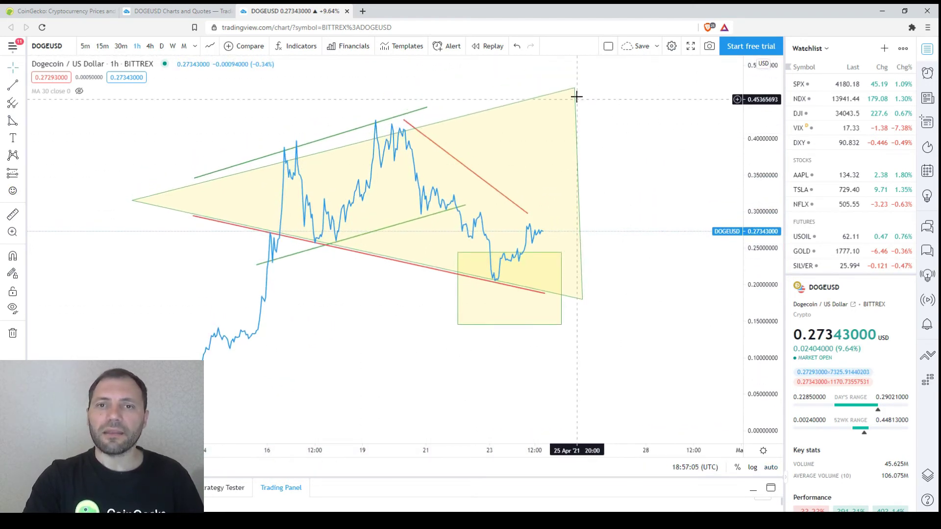
{"action": "left_click_drag", "start_coordinate": [574, 91], "coordinate": [571, 66]}
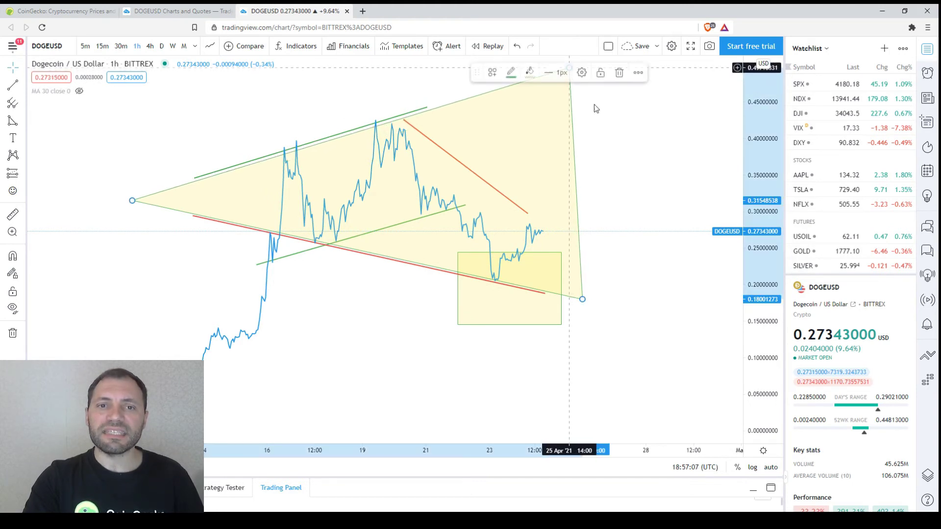
{"action": "left_click", "coordinate": [687, 178]}
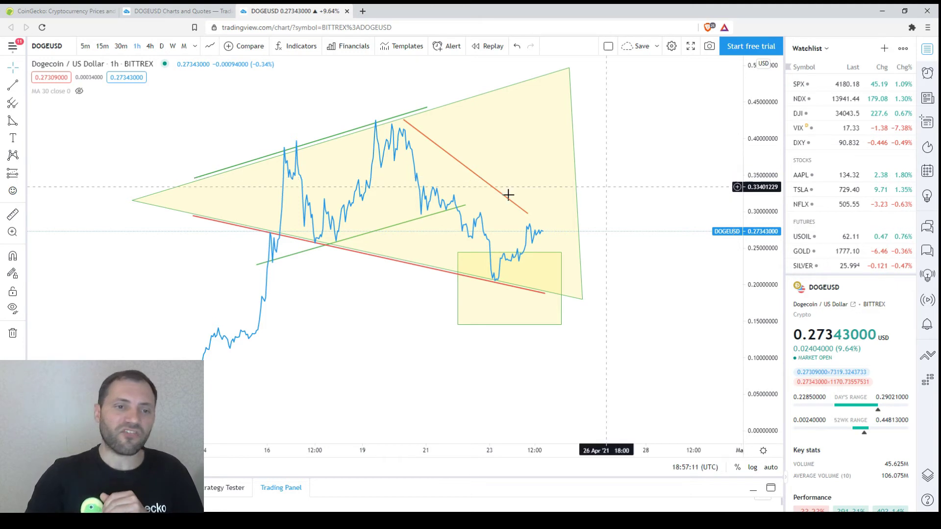
Move the lower end of the upper red trend line to 24 April 12:00 at about 0.313
{"action": "left_click_drag", "start_coordinate": [116, 315], "coordinate": [247, 332]}
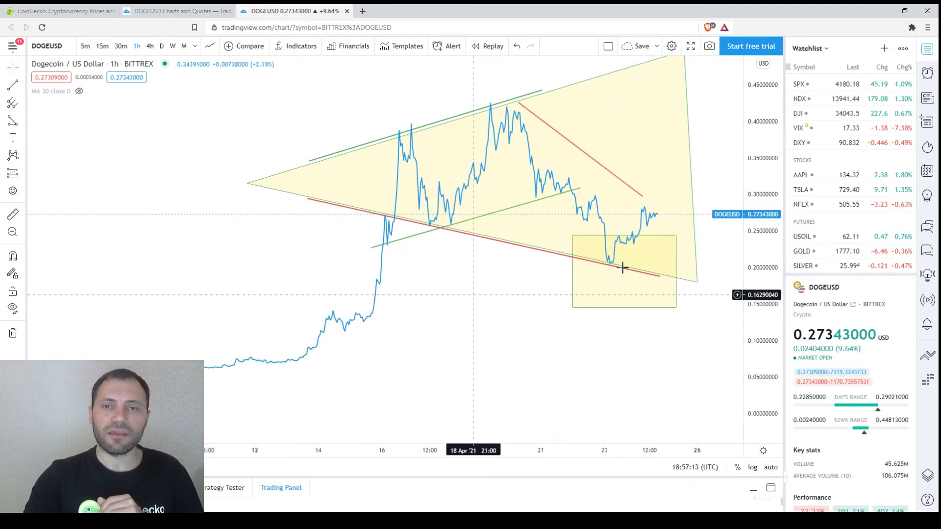
{"action": "left_click_drag", "start_coordinate": [714, 177], "coordinate": [656, 189]}
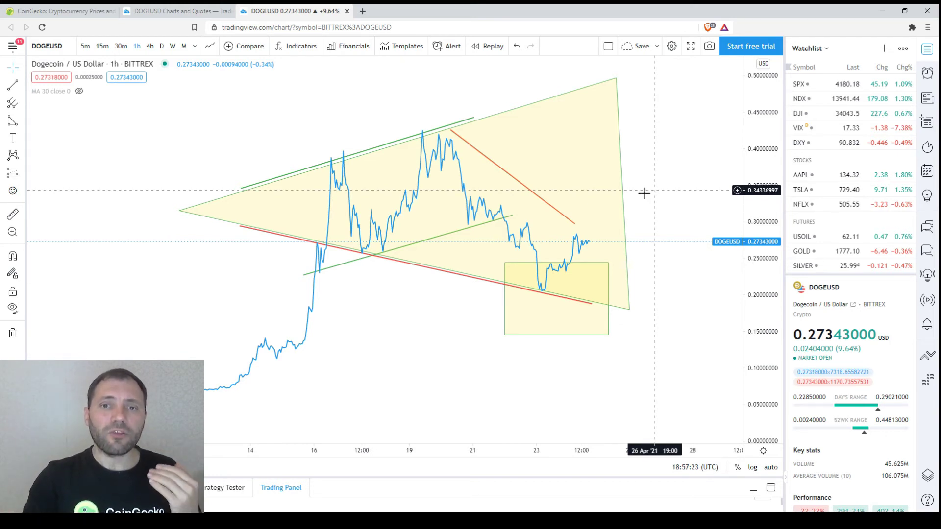
{"action": "left_click", "coordinate": [573, 229]}
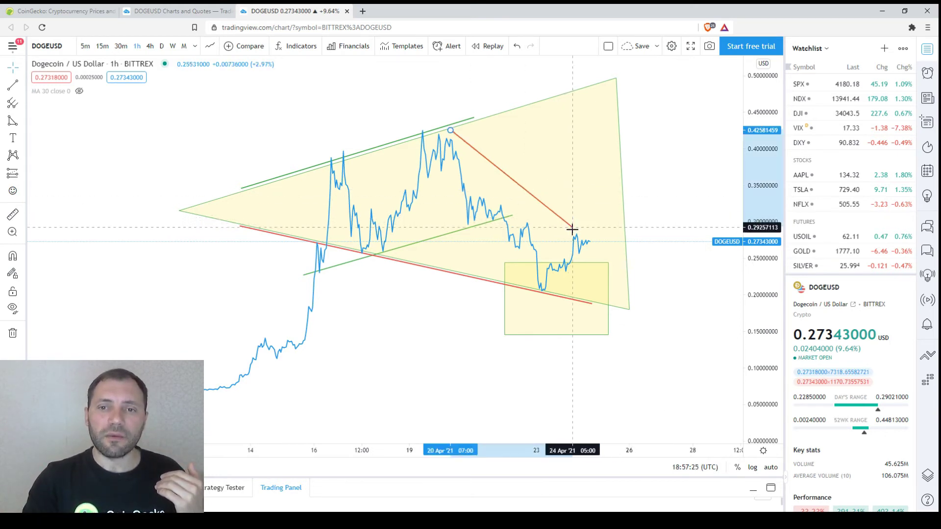
{"action": "mouse_move", "coordinate": [572, 229]}
{"action": "left_mouse_down"}
{"action": "mouse_move", "coordinate": [573, 238]}
{"action": "mouse_move", "coordinate": [590, 181]}
{"action": "mouse_move", "coordinate": [609, 237]}
{"action": "mouse_move", "coordinate": [629, 244]}
{"action": "mouse_move", "coordinate": [599, 282]}
{"action": "mouse_move", "coordinate": [584, 185]}
{"action": "mouse_move", "coordinate": [582, 215]}
{"action": "left_mouse_up"}
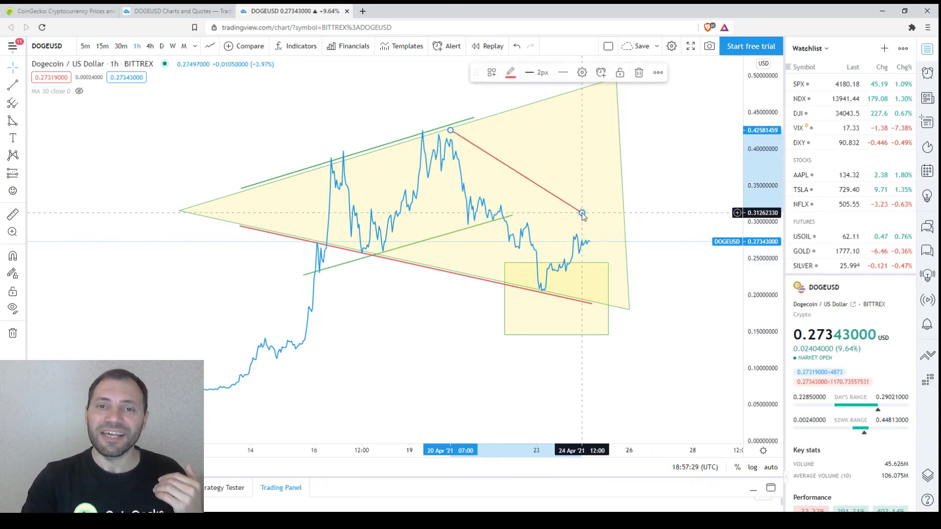
{"action": "left_click_drag", "start_coordinate": [680, 206], "coordinate": [483, 195]}
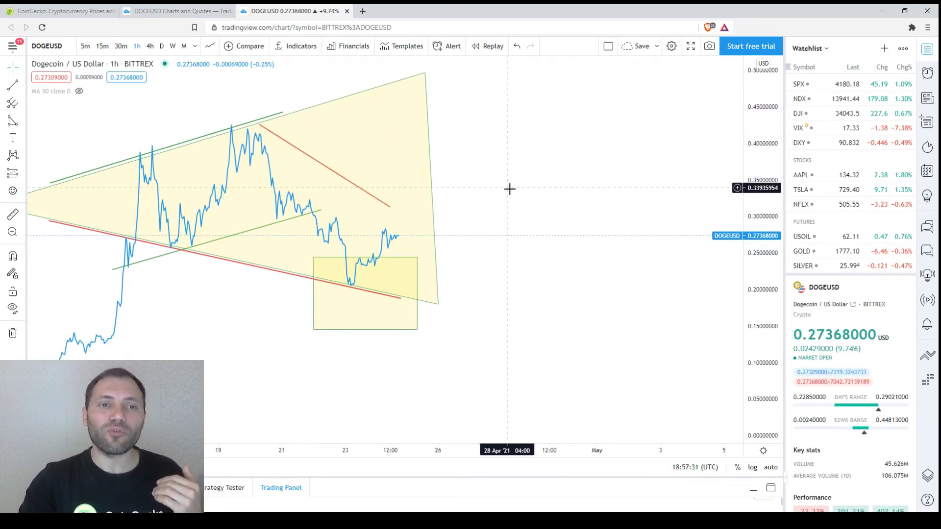
Draw an example triangle beyond the latest price with corners near 0.404, 26 April 20:00 at about 0.230, and 4 May 06:00 at about 0.289
{"action": "left_click", "coordinate": [12, 122]}
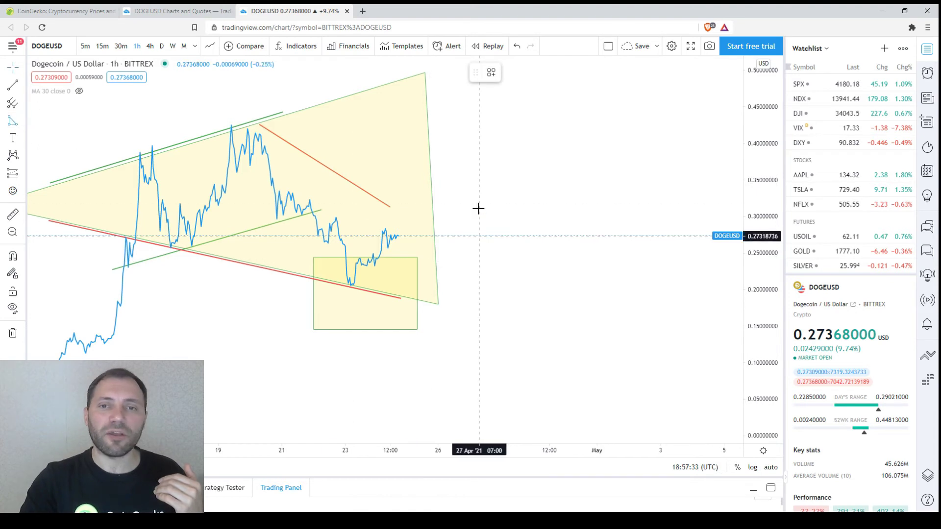
{"action": "left_click", "coordinate": [471, 141]}
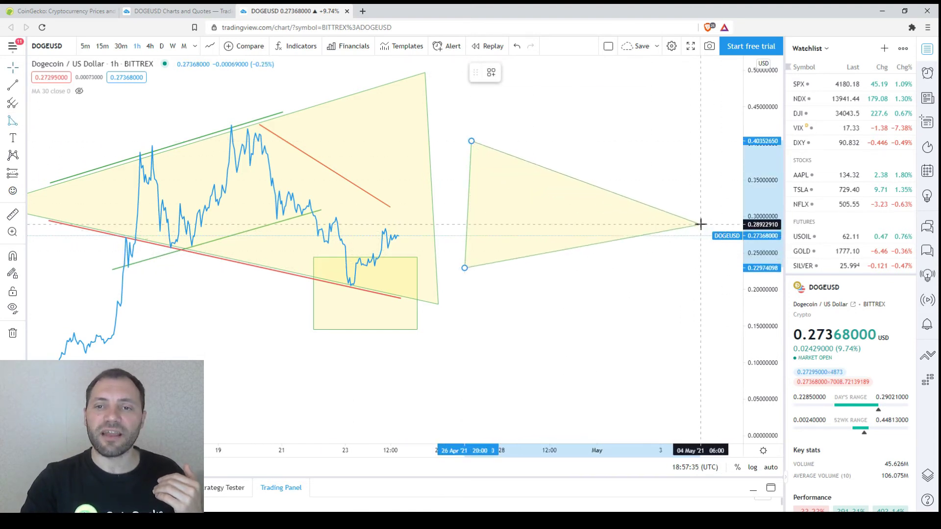
{"action": "left_click", "coordinate": [700, 225]}
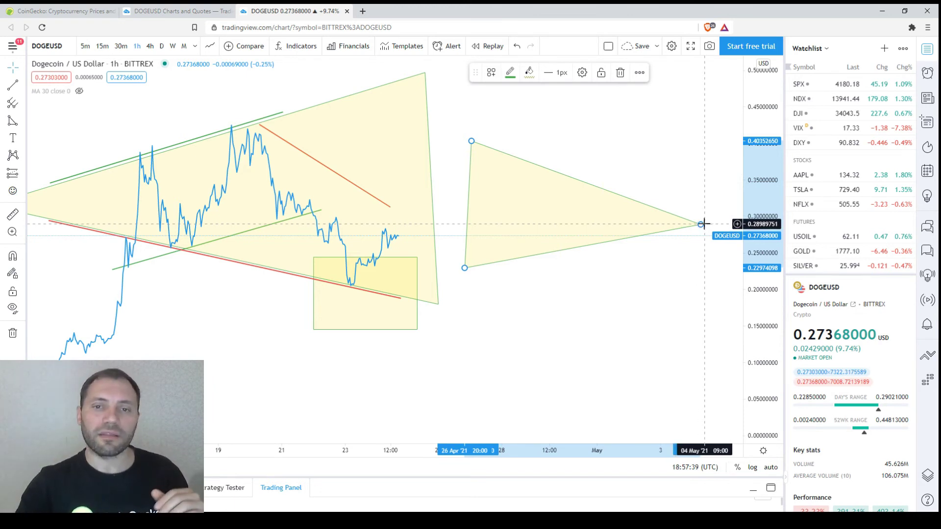
{"action": "left_click", "coordinate": [504, 156]}
Draw a rising trend line from 20 April 16:00 at about 0.031 to 27 April 20:00 at about 0.288
{"action": "left_click", "coordinate": [11, 91]}
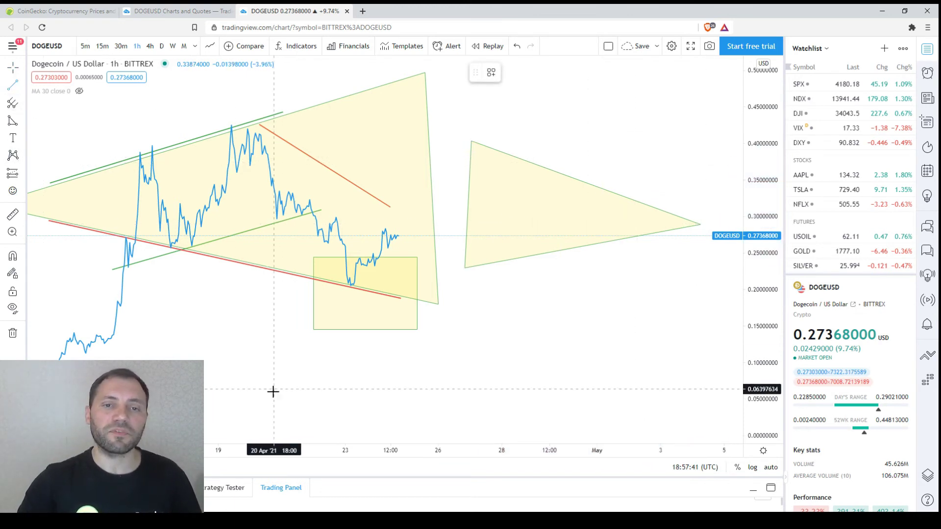
{"action": "left_click", "coordinate": [270, 413]}
{"action": "left_click", "coordinate": [496, 225]}
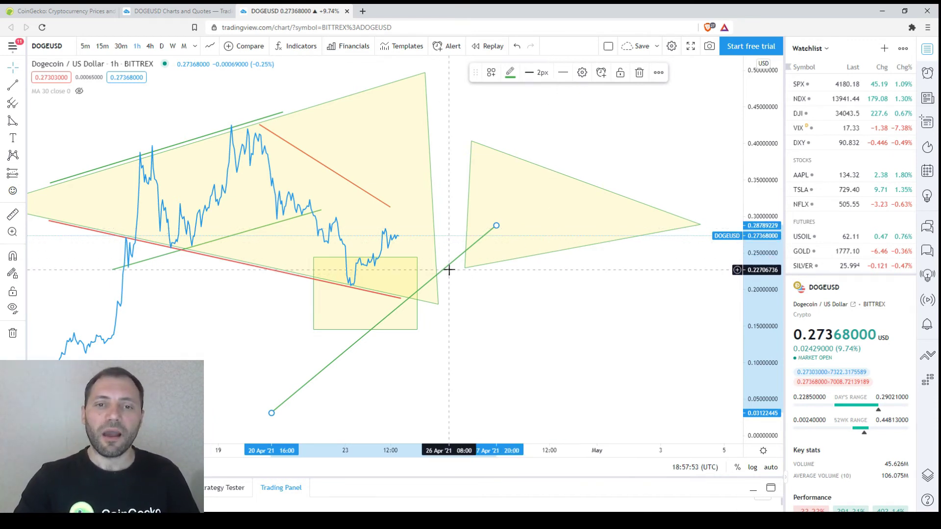
Delete the rising line leading to the example triangle, and delete that triangle as well
{"action": "key", "text": "Delete"}
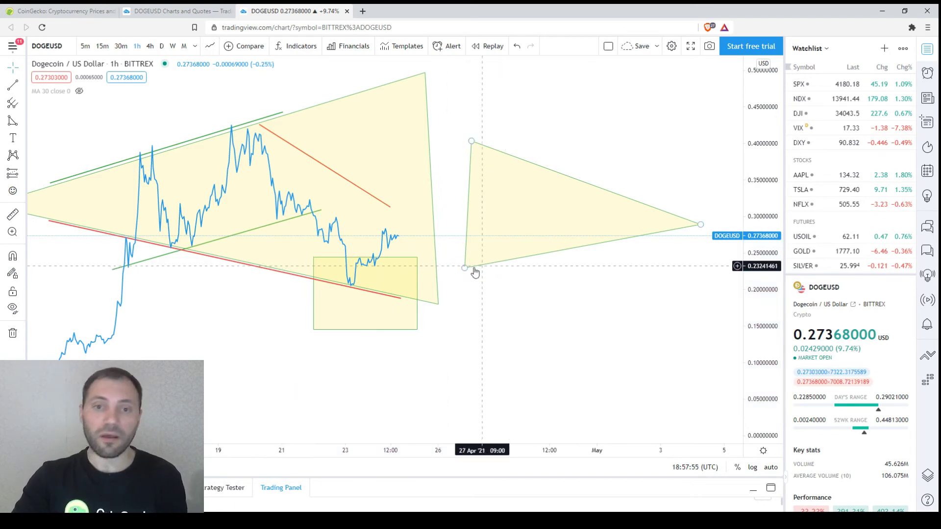
{"action": "left_click", "coordinate": [466, 262]}
{"action": "key", "text": "Delete"}
Move the lower end of the upper red trend line to 24 April 18:00 at about 0.317
{"action": "left_click_drag", "start_coordinate": [216, 338], "coordinate": [427, 347]}
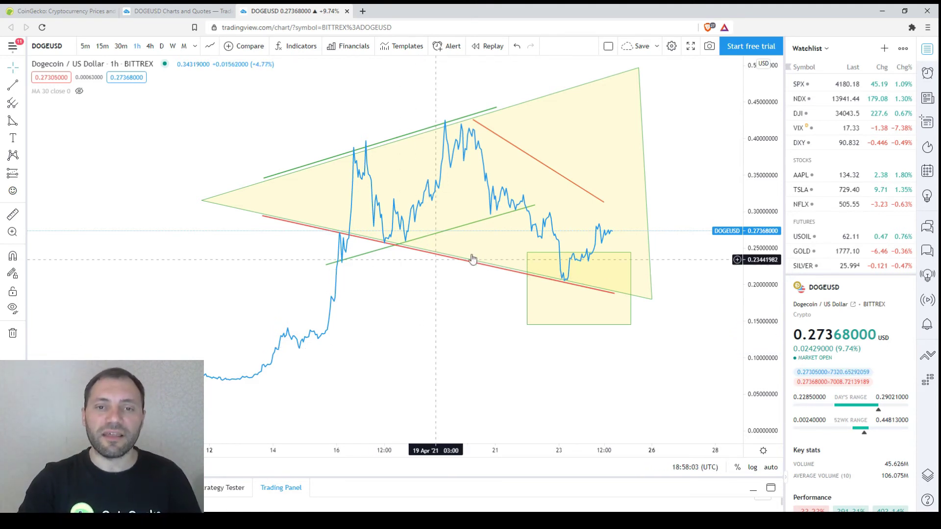
{"action": "mouse_move", "coordinate": [603, 202]}
{"action": "left_mouse_down"}
{"action": "mouse_move", "coordinate": [602, 245]}
{"action": "mouse_move", "coordinate": [603, 201]}
{"action": "mouse_move", "coordinate": [612, 201]}
{"action": "left_mouse_up"}
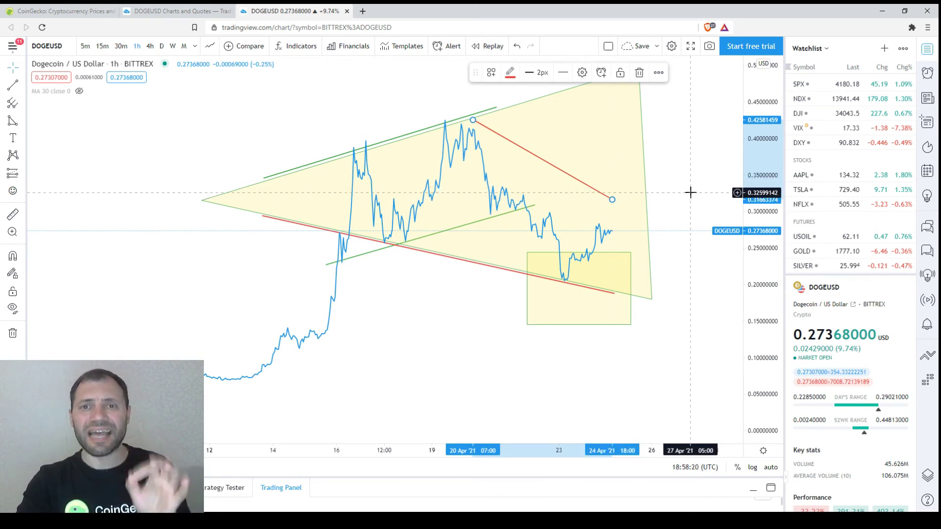
Examine the hourly price action inside the broadening triangle, including the peaks, trend lines and support rectangle
{"action": "left_click_drag", "start_coordinate": [682, 187], "coordinate": [657, 191]}
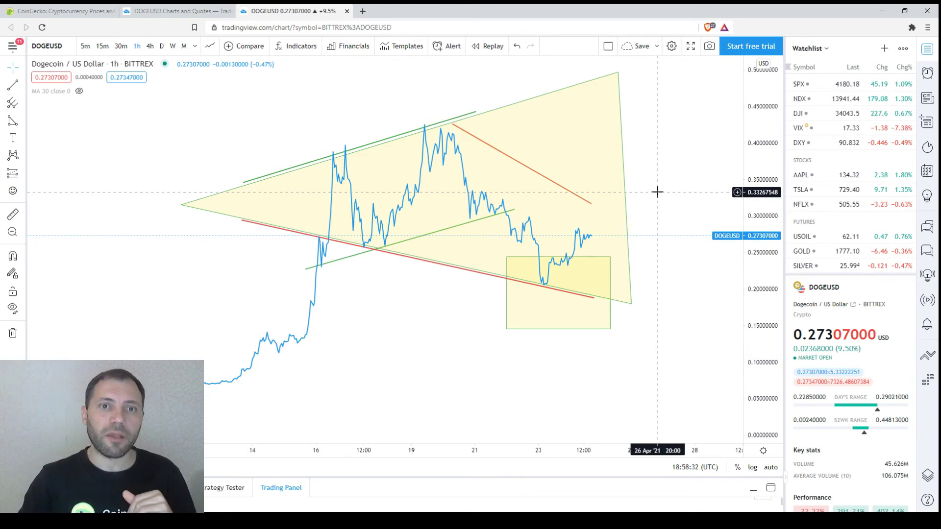
{"action": "scroll", "coordinate": [637, 221], "scroll_direction": "up", "scroll_amount": 3}
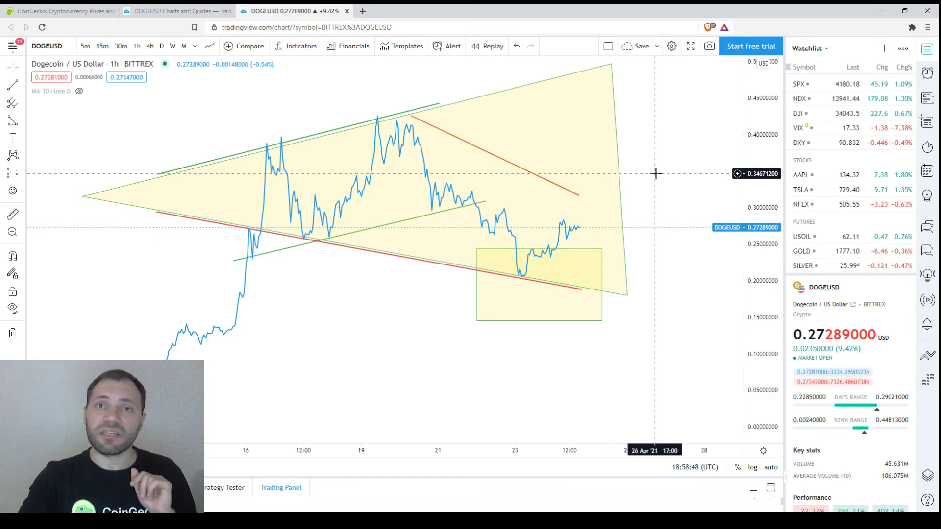
{"action": "scroll", "coordinate": [679, 196], "scroll_direction": "down", "scroll_amount": 2}
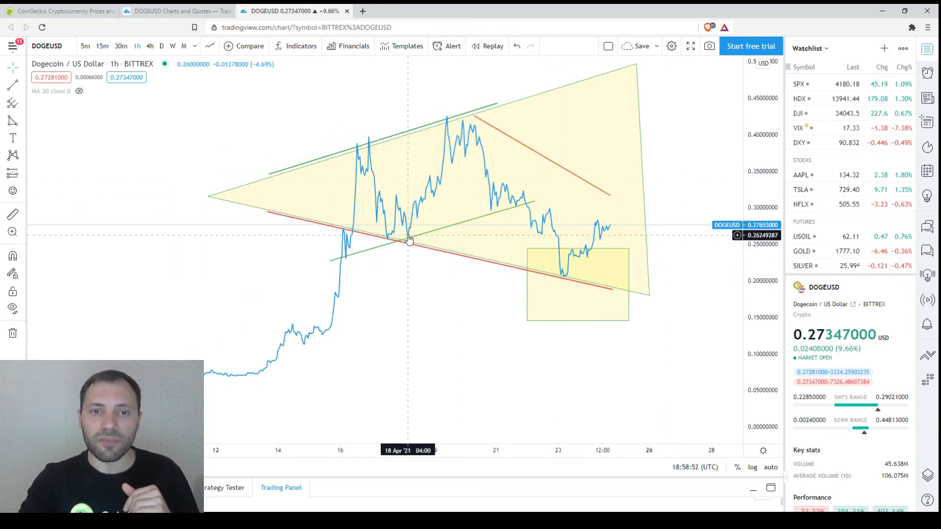
{"action": "left_click_drag", "start_coordinate": [416, 246], "coordinate": [459, 326]}
{"action": "scroll", "coordinate": [392, 334], "scroll_direction": "down", "scroll_amount": 2}
{"action": "scroll", "coordinate": [556, 284], "scroll_direction": "up", "scroll_amount": 4}
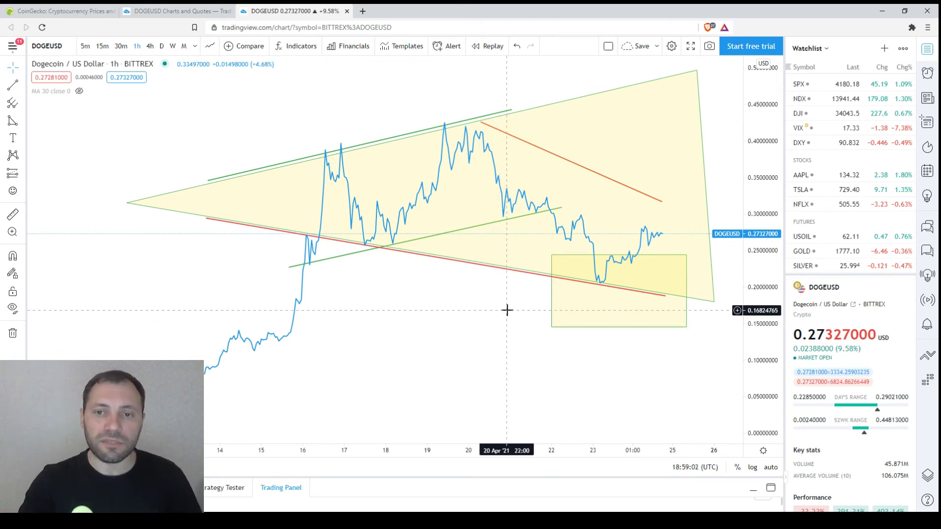
{"action": "left_click_drag", "start_coordinate": [506, 311], "coordinate": [441, 304]}
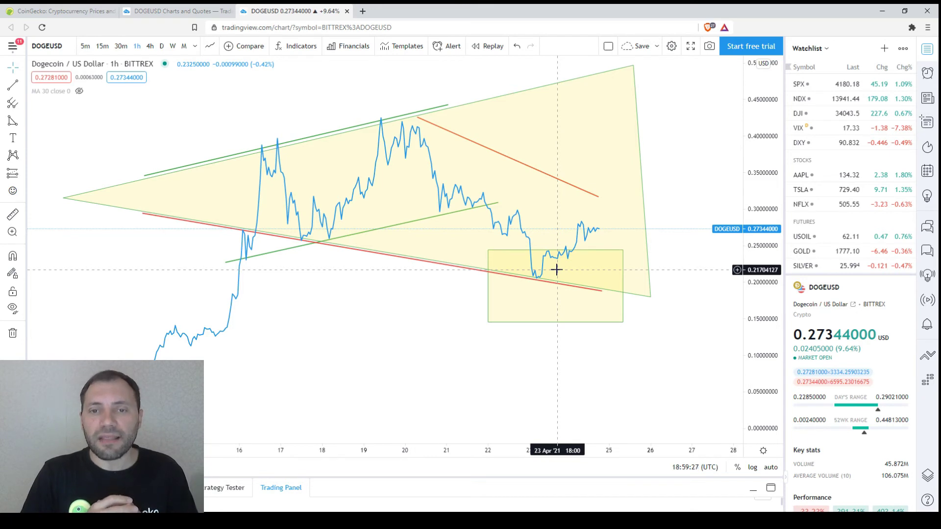
{"action": "scroll", "coordinate": [543, 259], "scroll_direction": "down", "scroll_amount": 5}
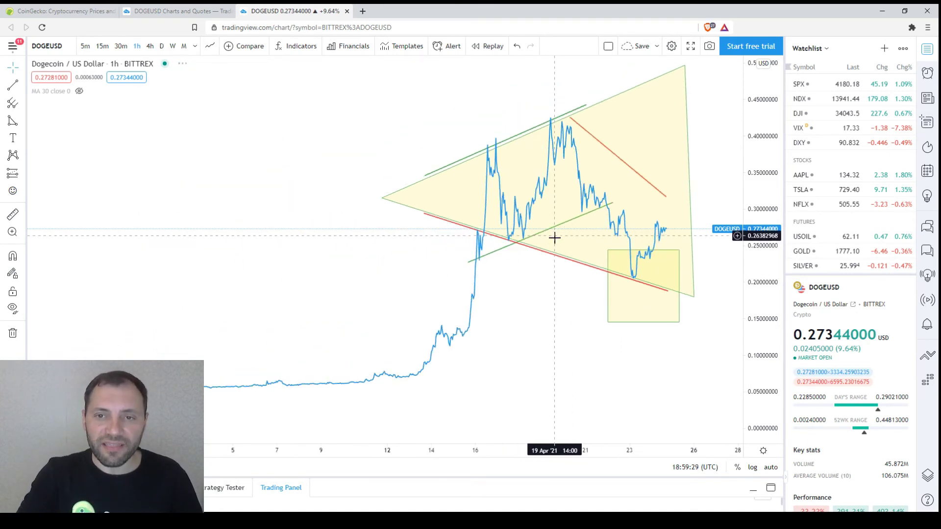
{"action": "scroll", "coordinate": [466, 326], "scroll_direction": "down", "scroll_amount": 2}
{"action": "scroll", "coordinate": [445, 326], "scroll_direction": "up", "scroll_amount": 3}
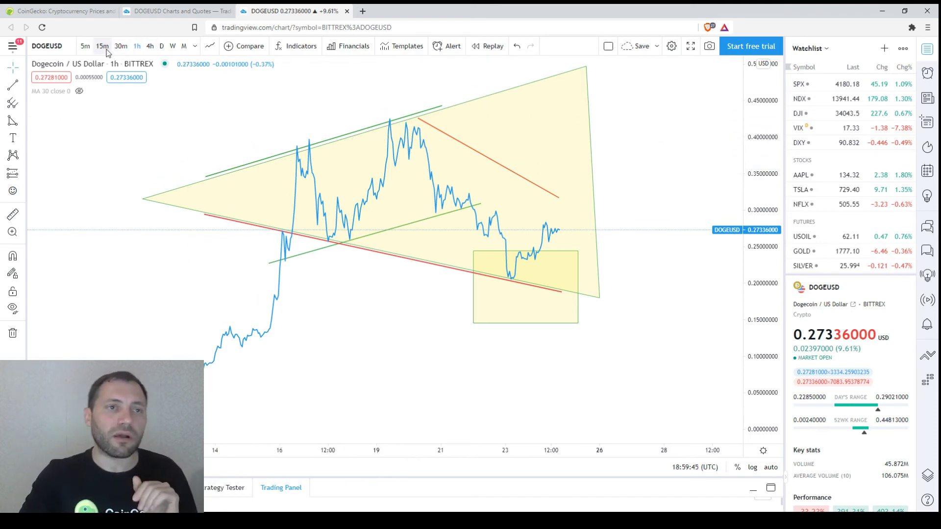
On the 30-minute timeframe, move the upper red line's end to 25 April 00:30 at about 0.272 and place a parallel copy through the recent low
{"action": "left_click", "coordinate": [121, 47]}
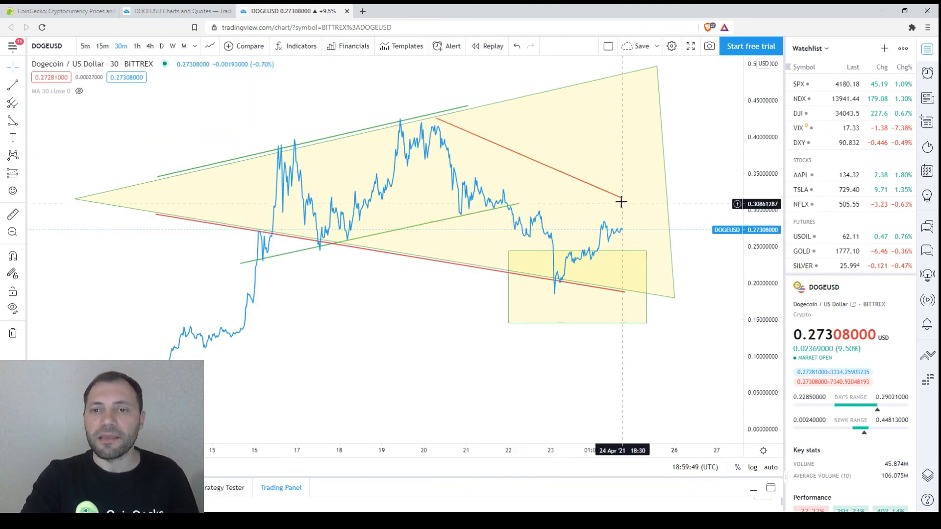
{"action": "left_click_drag", "start_coordinate": [621, 201], "coordinate": [633, 230]}
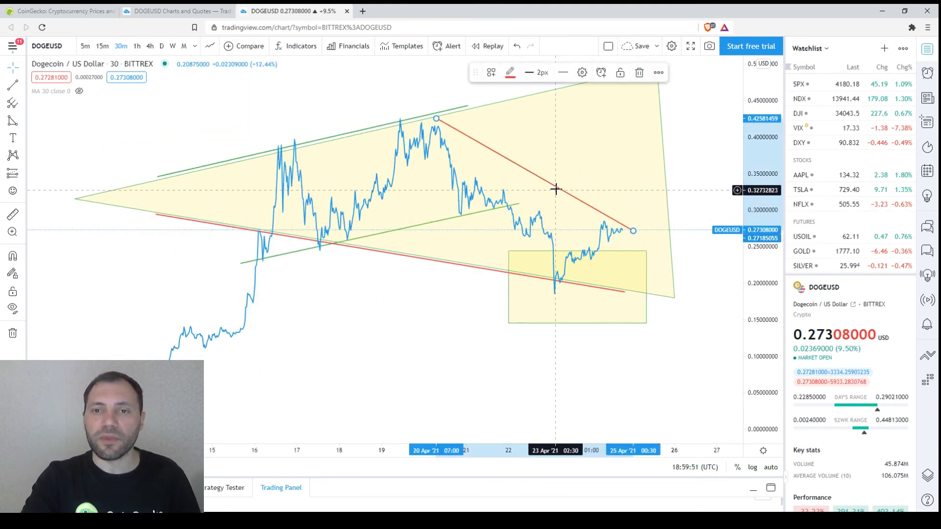
{"action": "left_click_drag", "start_coordinate": [555, 189], "coordinate": [491, 248]}
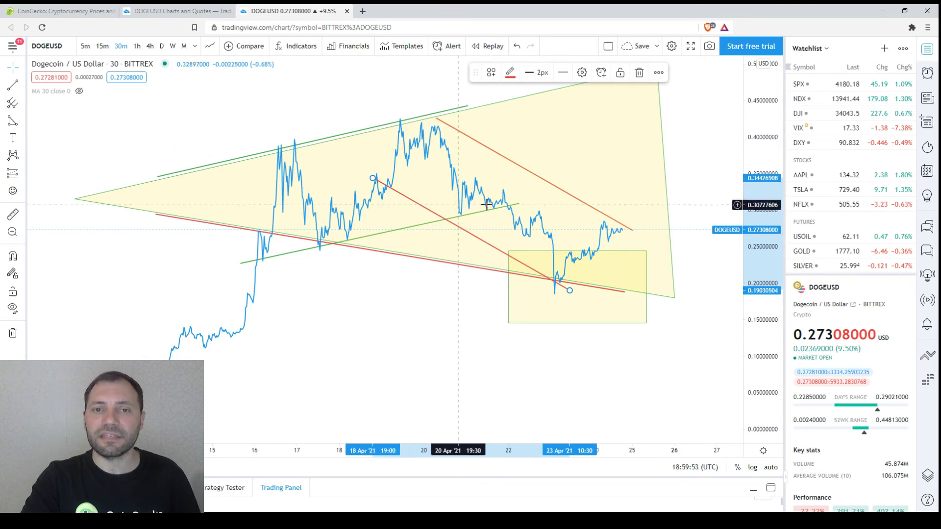
Switch to the 15-minute timeframe and give the upper descending red line a dashed style
{"action": "left_click", "coordinate": [102, 46]}
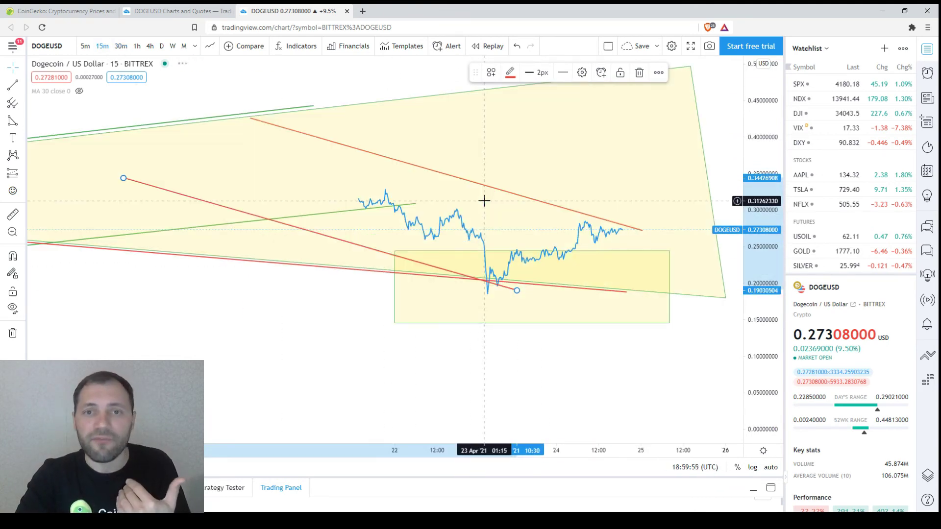
{"action": "scroll", "coordinate": [569, 212], "scroll_direction": "down", "scroll_amount": 3}
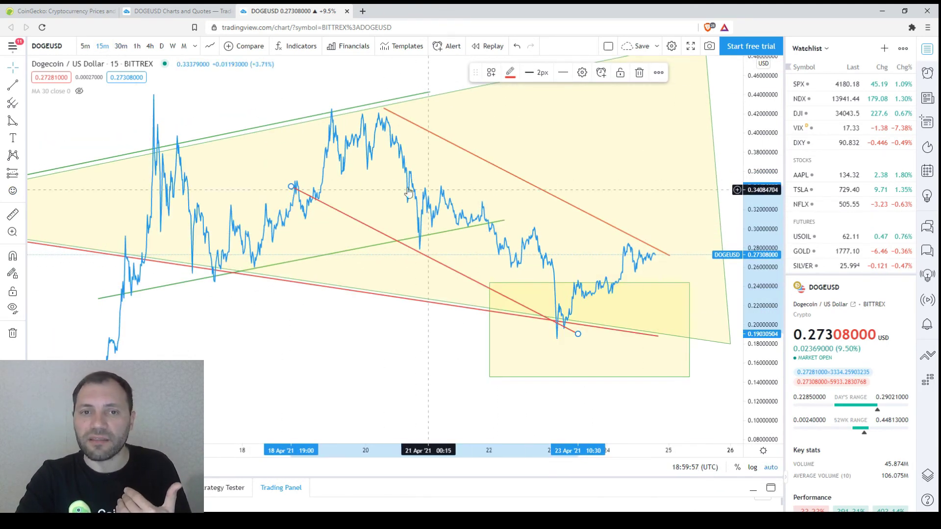
{"action": "double_click", "coordinate": [517, 180]}
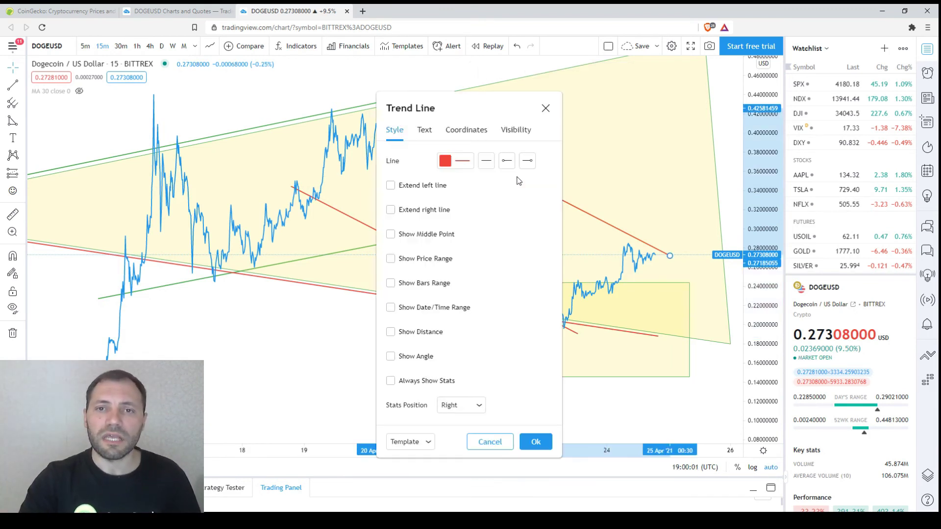
{"action": "left_click", "coordinate": [488, 167]}
{"action": "left_click", "coordinate": [509, 194]}
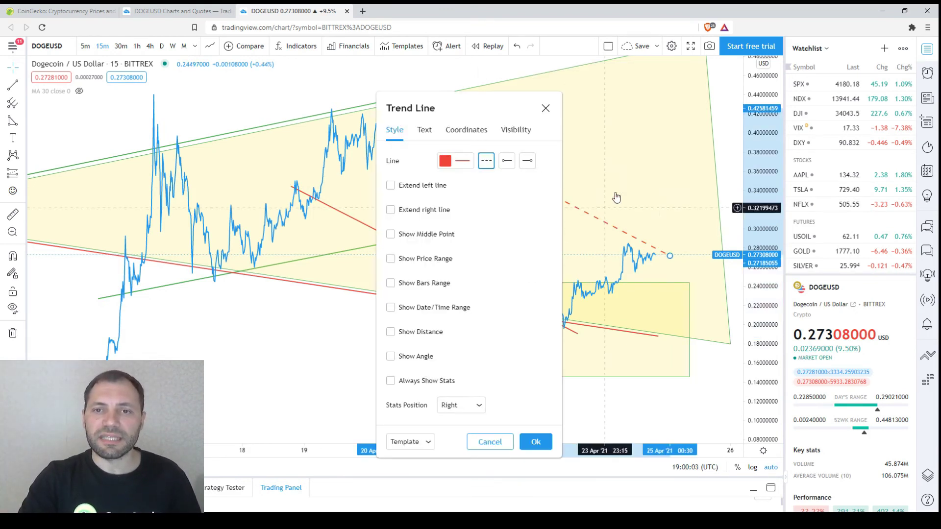
{"action": "key", "text": "Return"}
Give the lower parallel descending red line a dashed style
{"action": "double_click", "coordinate": [431, 258]}
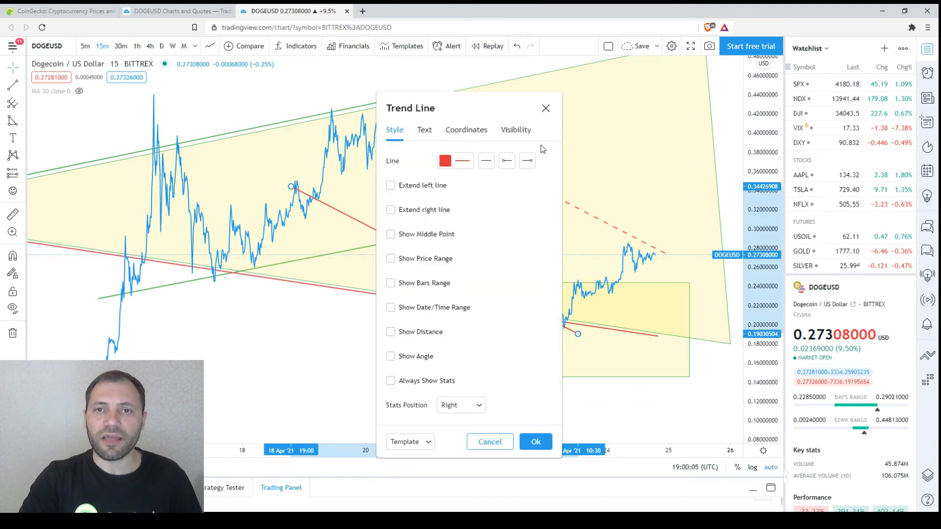
{"action": "left_click", "coordinate": [488, 161]}
{"action": "left_click", "coordinate": [510, 194]}
{"action": "key", "text": "Return"}
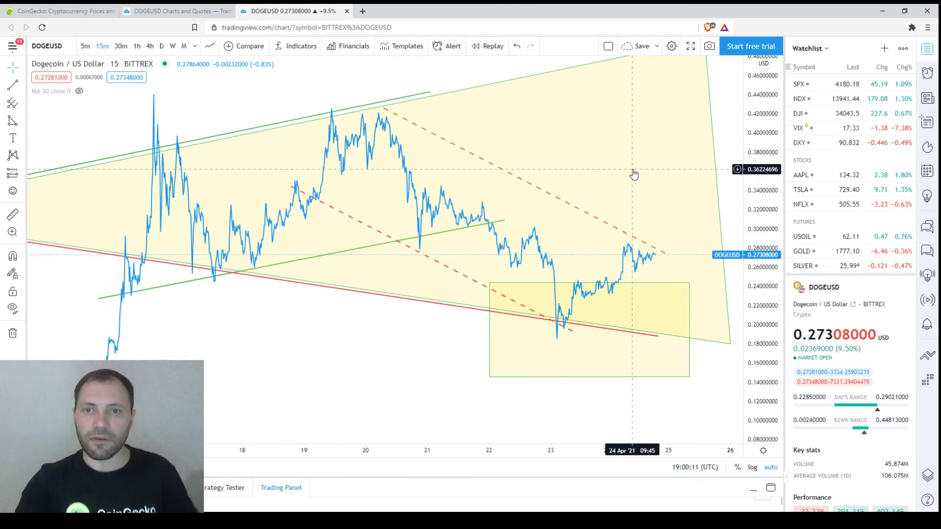
Open the free-account sign-up page from the pop-up, and reload the DOGEUSD chart page
{"action": "scroll", "coordinate": [715, 157], "scroll_direction": "down", "scroll_amount": 3}
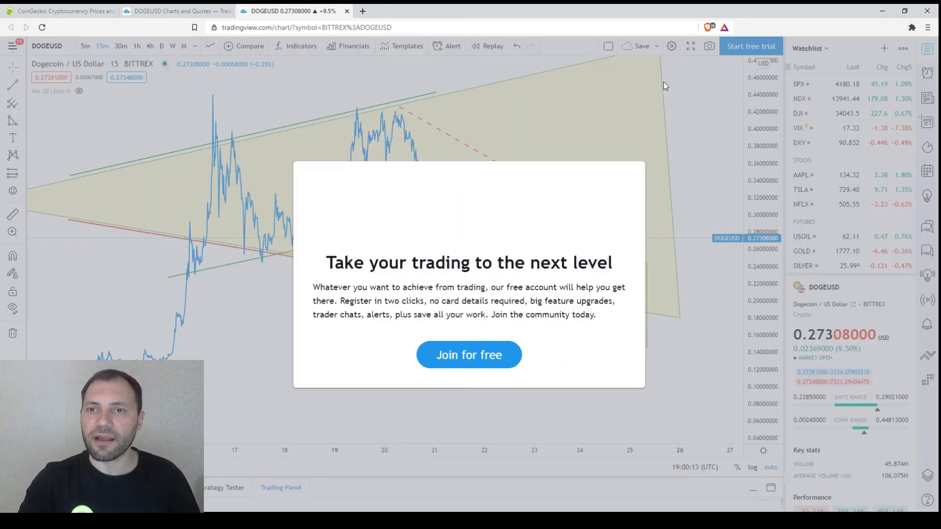
{"action": "left_click", "coordinate": [493, 357]}
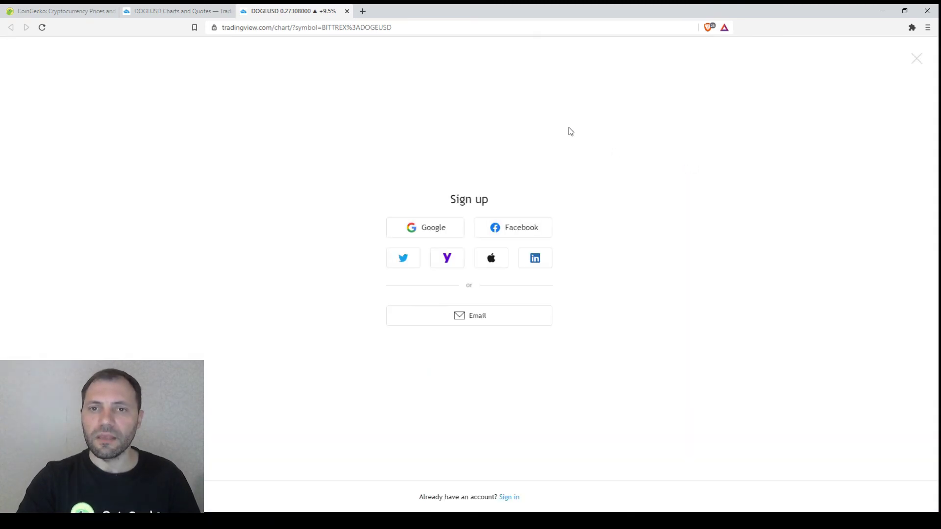
{"action": "left_click", "coordinate": [383, 28]}
{"action": "key", "text": "Return"}
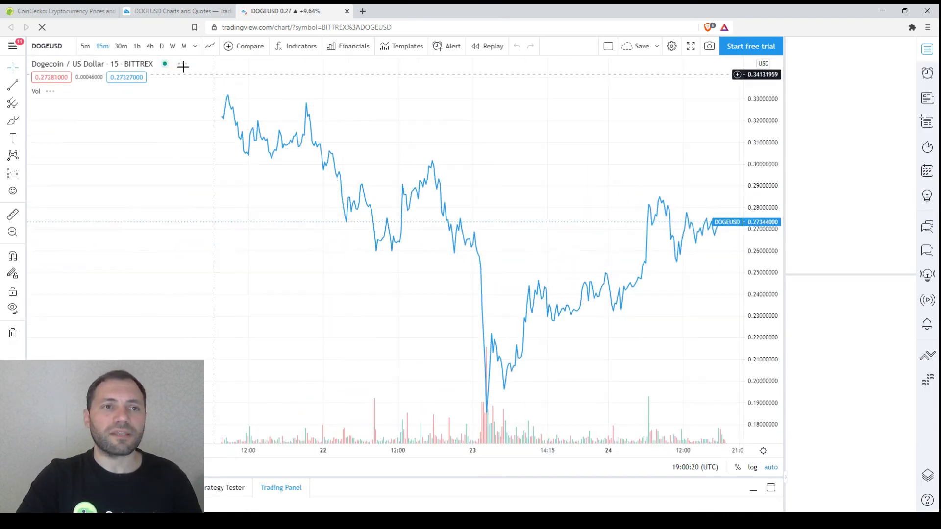
Remove the volume indicator from the reloaded 15-minute chart
{"action": "scroll", "coordinate": [496, 171], "scroll_direction": "down", "scroll_amount": 3}
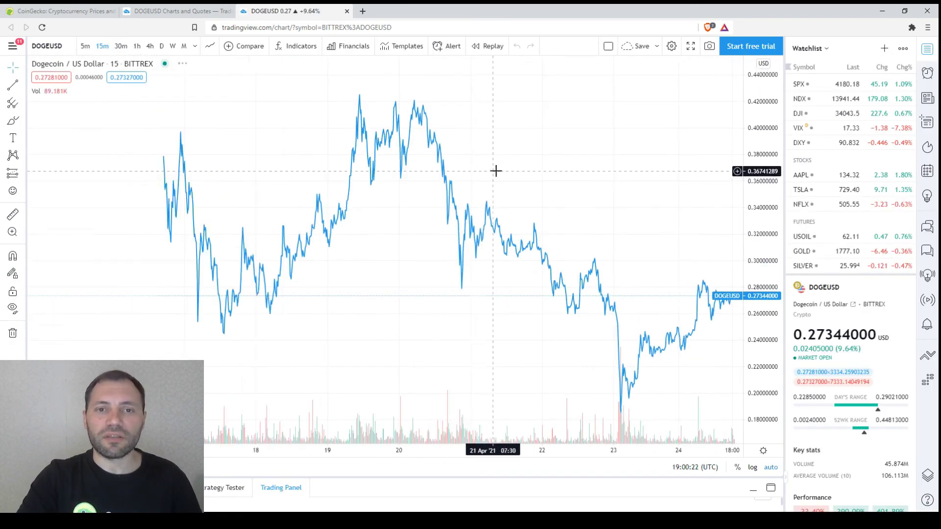
{"action": "scroll", "coordinate": [539, 164], "scroll_direction": "down", "scroll_amount": 3}
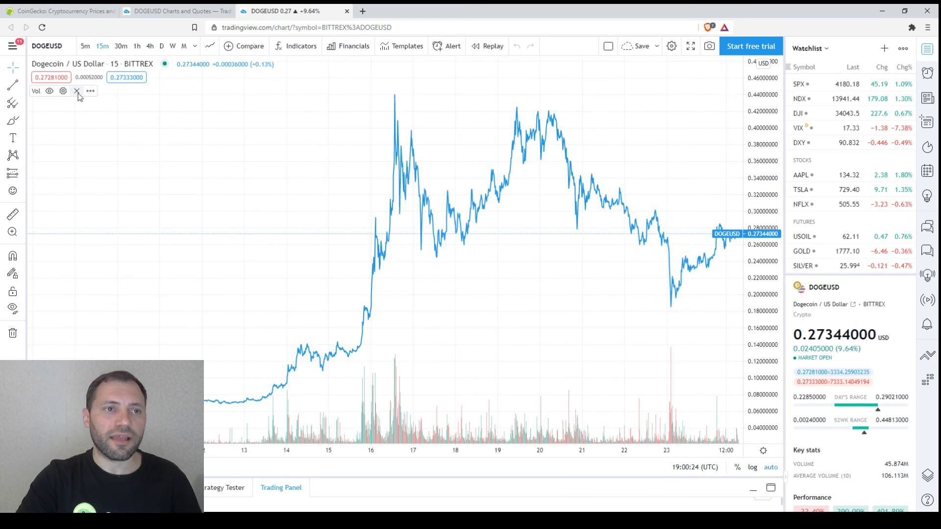
{"action": "left_click", "coordinate": [77, 91]}
Draw a descending trend line from 20 April 05:15 at about 0.426, running along the lower highs to just past the latest price
{"action": "left_click_drag", "start_coordinate": [309, 185], "coordinate": [229, 182]}
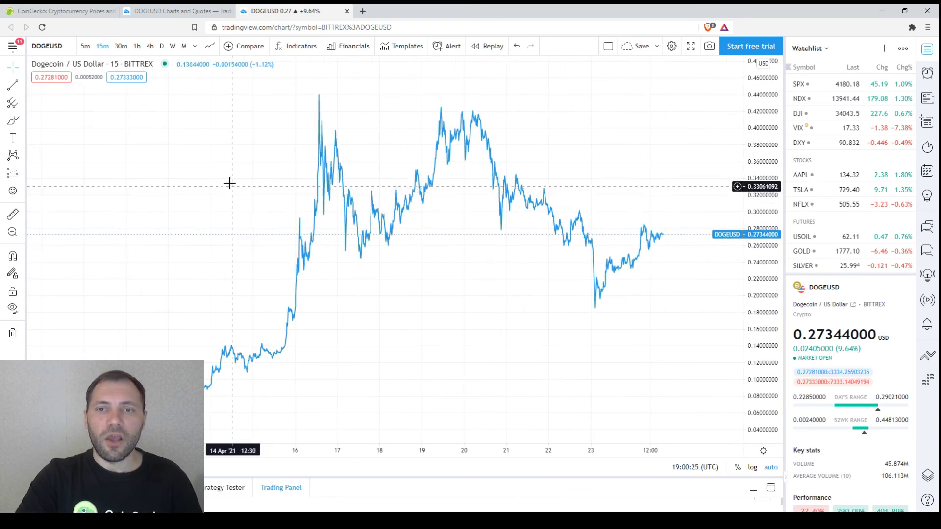
{"action": "left_click", "coordinate": [12, 86]}
{"action": "left_click", "coordinate": [473, 106]}
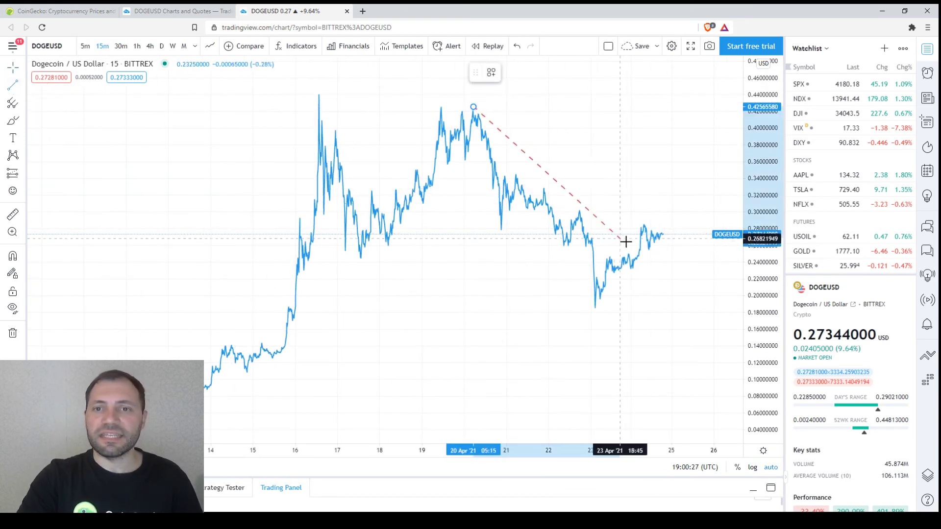
{"action": "left_click", "coordinate": [683, 244]}
Place a parallel copy of the dashed line along the lows, and shorten the upper line to end near the latest price
{"action": "left_click_drag", "start_coordinate": [575, 175], "coordinate": [487, 235]}
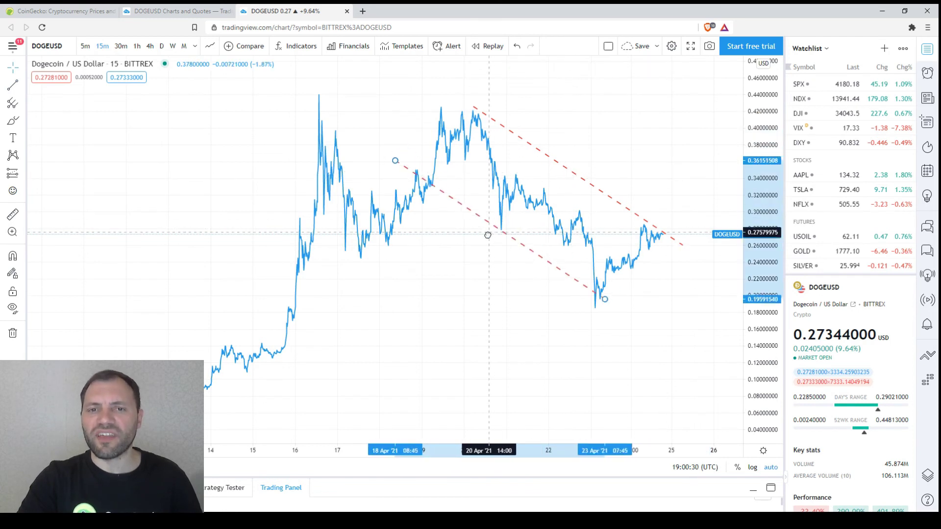
{"action": "mouse_move", "coordinate": [681, 244]}
{"action": "left_mouse_down"}
{"action": "mouse_move", "coordinate": [618, 244]}
{"action": "mouse_move", "coordinate": [668, 237]}
{"action": "left_mouse_up"}
Draw a dashed rising trend line from 12 April 18:45 at about 0.058 to the 20 April 05:15 peak at about 0.421
{"action": "scroll", "coordinate": [567, 157], "scroll_direction": "down", "scroll_amount": 2}
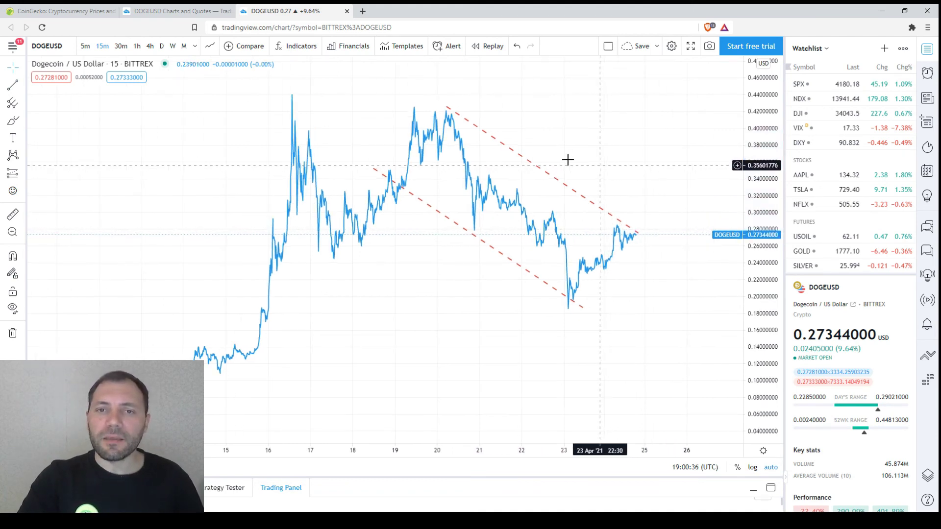
{"action": "scroll", "coordinate": [539, 224], "scroll_direction": "down", "scroll_amount": 3}
{"action": "scroll", "coordinate": [689, 147], "scroll_direction": "down", "scroll_amount": 2}
{"action": "left_click_drag", "start_coordinate": [602, 145], "coordinate": [504, 143]}
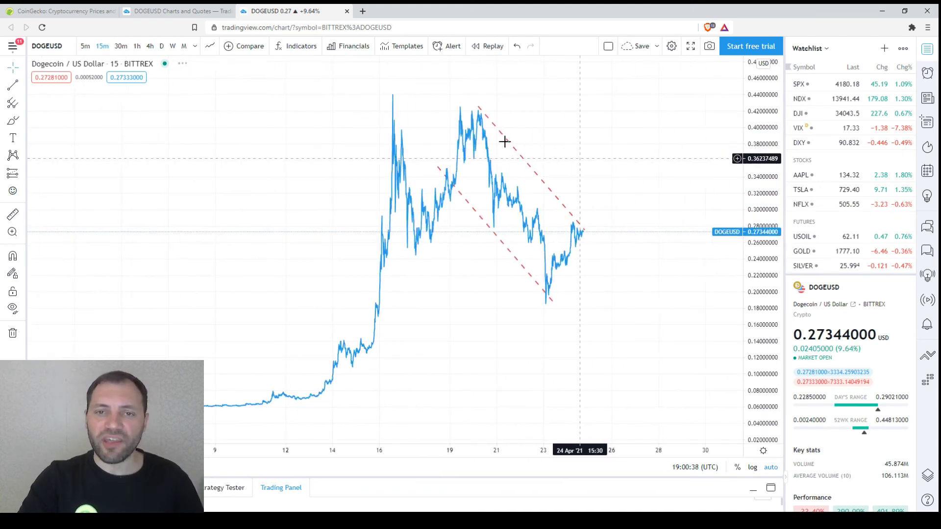
{"action": "left_click", "coordinate": [13, 87]}
{"action": "left_click", "coordinate": [304, 408]}
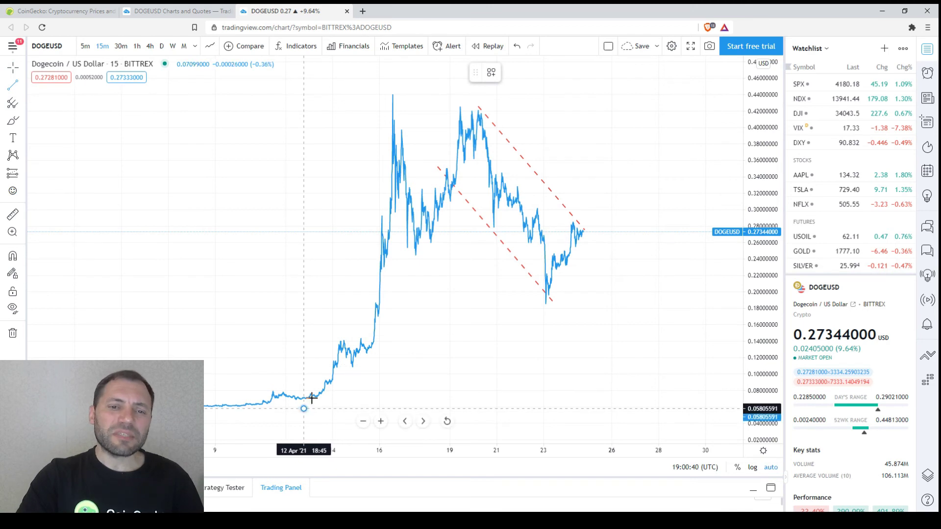
{"action": "left_click", "coordinate": [478, 110]}
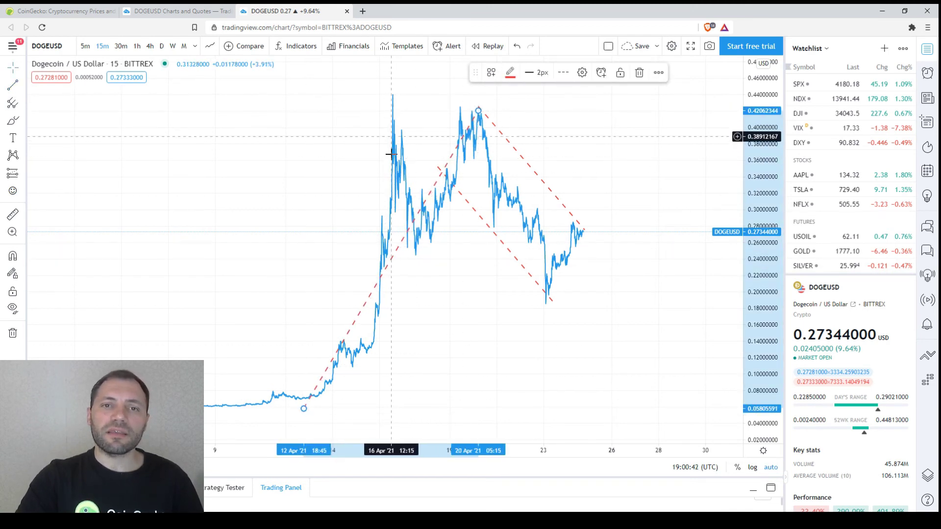
Draw a dashed rising projection line from 24 April 09:45 at about 0.211 to 27 April 19:30 at about 0.344, and dismiss the pop-up
{"action": "scroll", "coordinate": [484, 322], "scroll_direction": "up", "scroll_amount": 1}
{"action": "left_click_drag", "start_coordinate": [497, 336], "coordinate": [544, 336]}
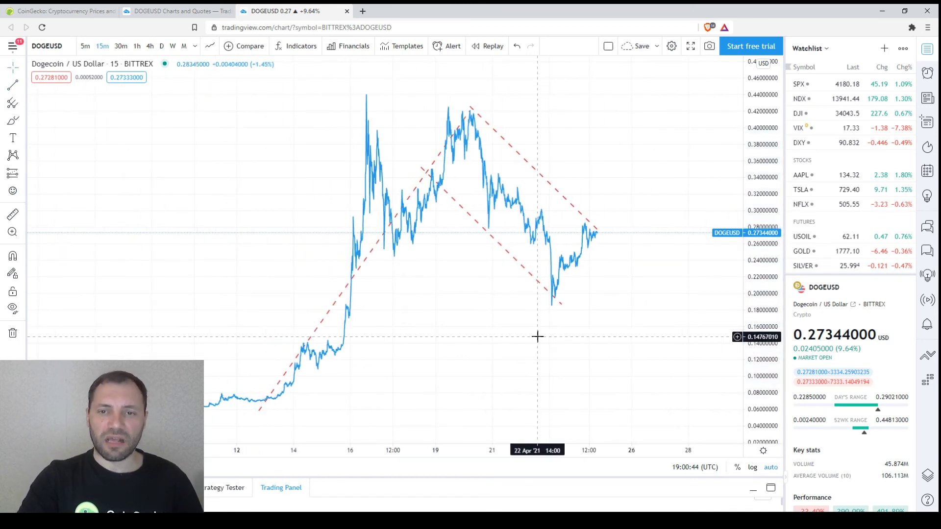
{"action": "left_click", "coordinate": [13, 85]}
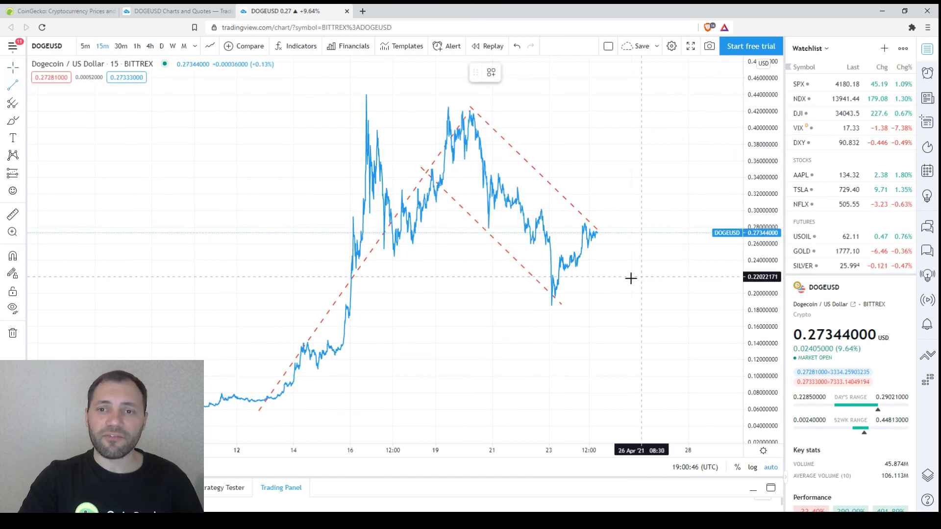
{"action": "left_click", "coordinate": [586, 283]}
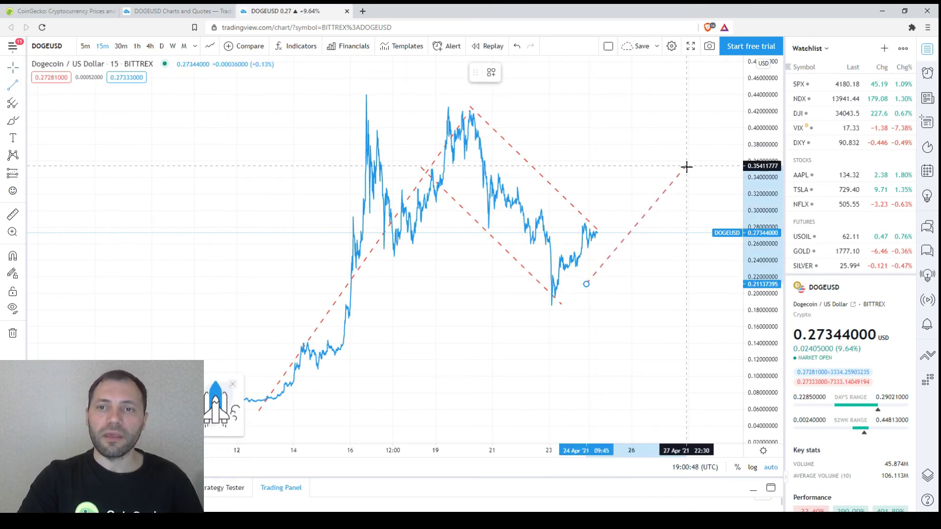
{"action": "left_click", "coordinate": [682, 174]}
{"action": "left_click", "coordinate": [232, 385]}
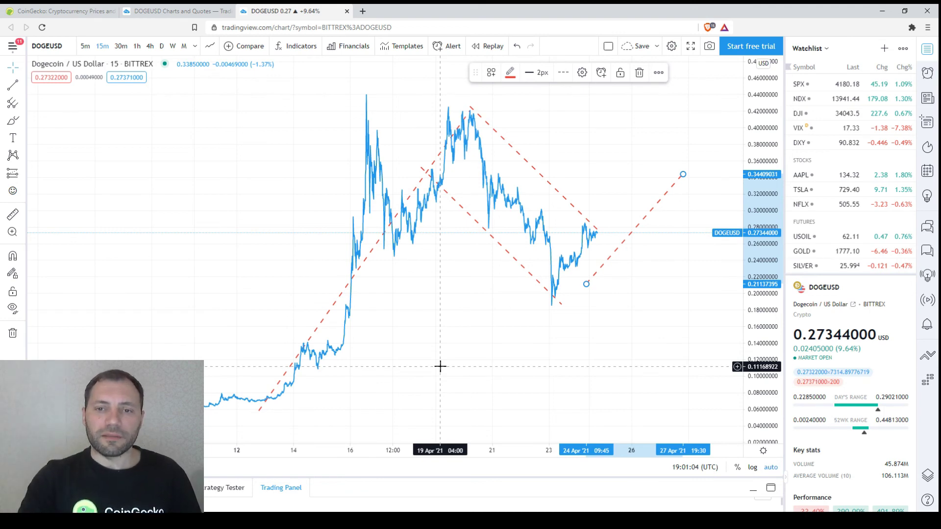
Draw a rectangle around the latest price action, from 23 April 16:00 at about 0.307 to 25 April 09:45 at about 0.246
{"action": "scroll", "coordinate": [440, 366], "scroll_direction": "up", "scroll_amount": 3}
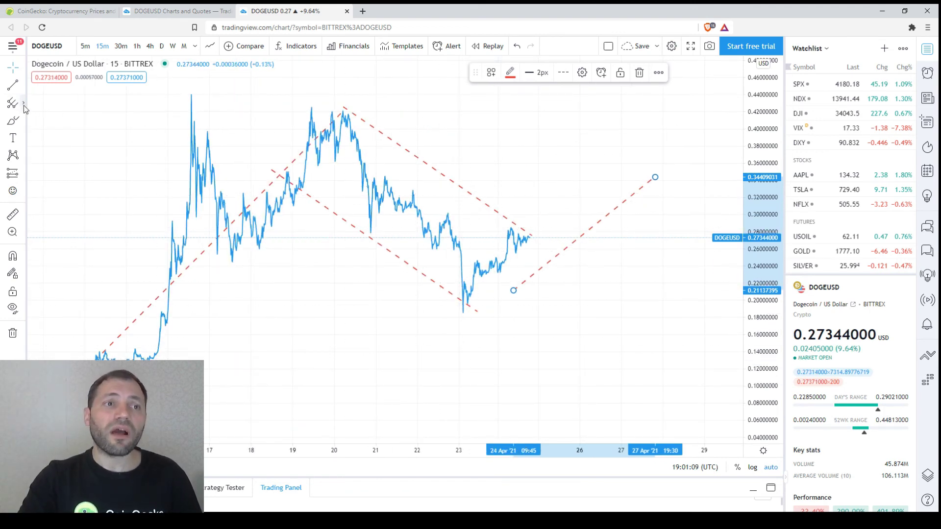
{"action": "left_click", "coordinate": [24, 105]}
{"action": "left_click", "coordinate": [23, 104]}
{"action": "left_click", "coordinate": [23, 138]}
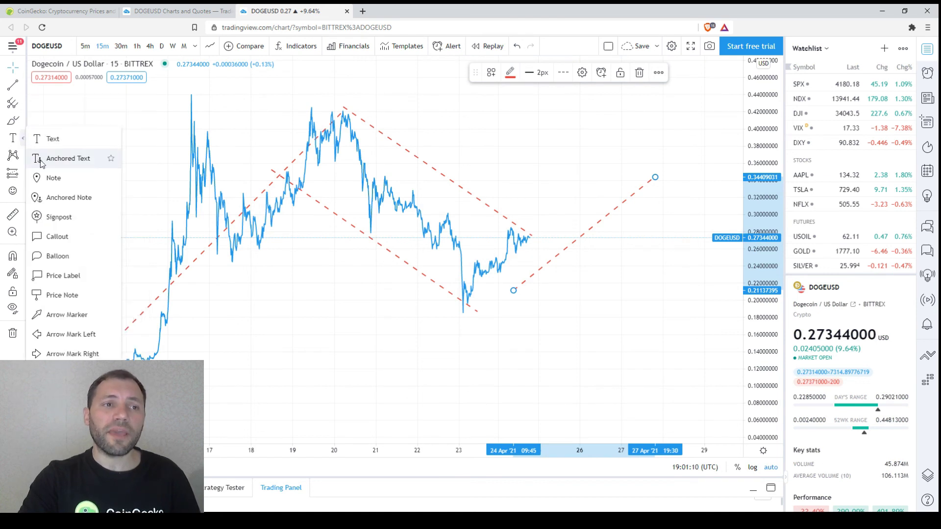
{"action": "left_click", "coordinate": [22, 122]}
{"action": "left_click", "coordinate": [59, 180]}
{"action": "mouse_move", "coordinate": [483, 208]}
{"action": "left_mouse_down"}
{"action": "mouse_move", "coordinate": [519, 250]}
{"action": "mouse_move", "coordinate": [554, 261]}
{"action": "left_mouse_up"}
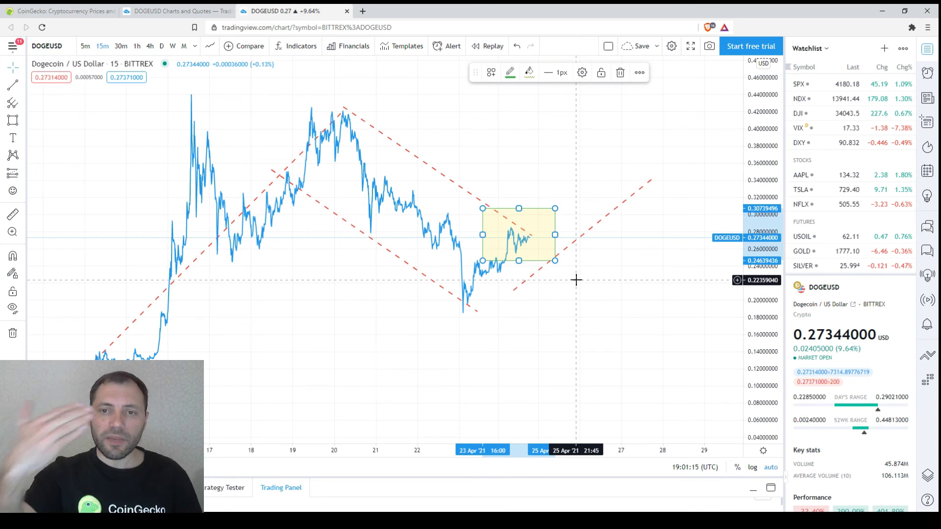
Switch to the 5-minute timeframe and draw a rising trend line along the lows from 23 April 05:30 at about 0.195 to 24 April 21:25
{"action": "left_click", "coordinate": [88, 47]}
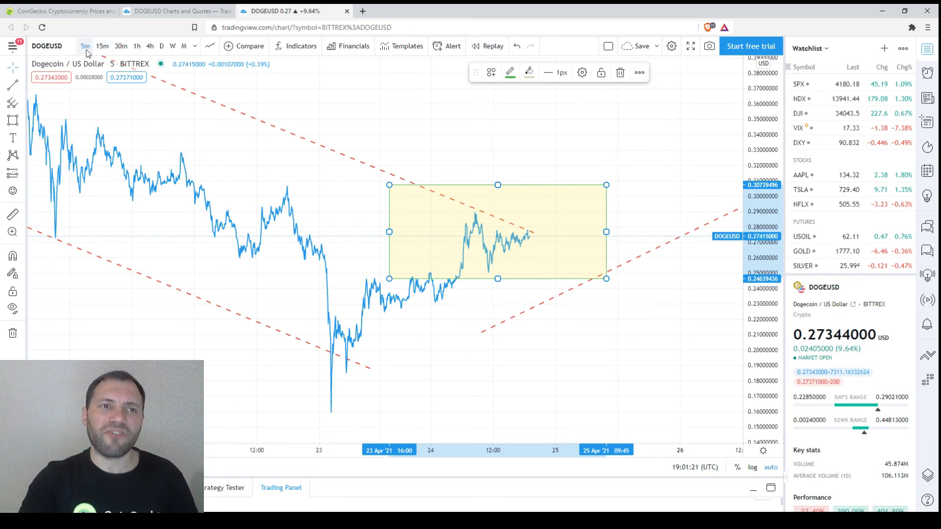
{"action": "left_click", "coordinate": [12, 86]}
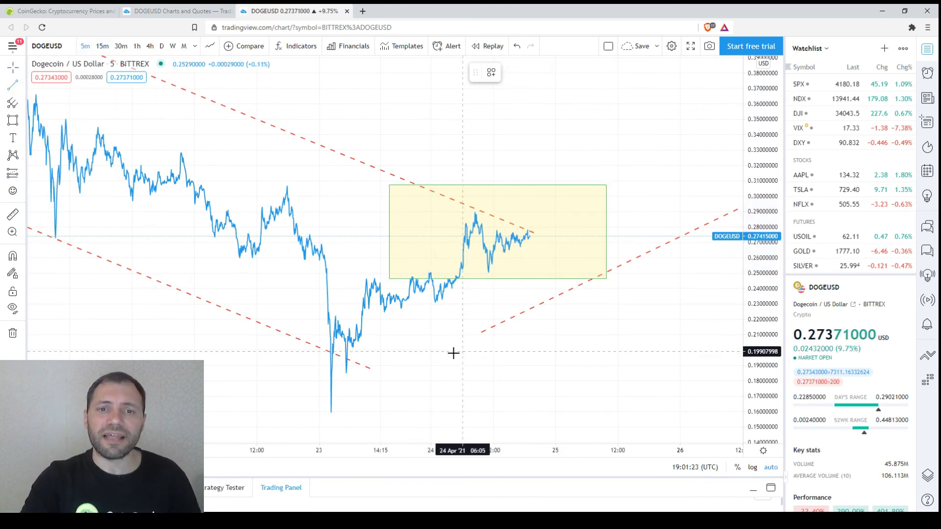
{"action": "left_click", "coordinate": [348, 357]}
{"action": "left_click", "coordinate": [542, 248]}
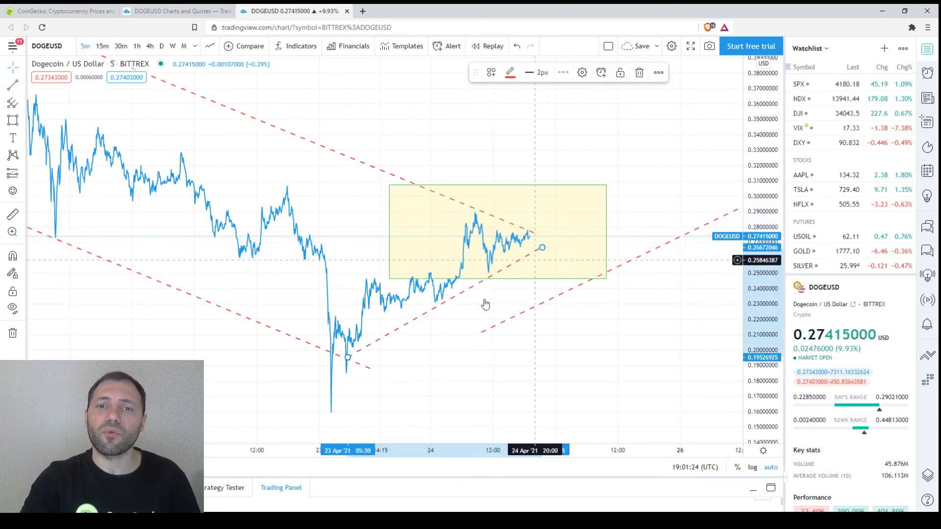
Restyle the new rising trend line as a solid green line
{"action": "double_click", "coordinate": [453, 299]}
{"action": "left_click", "coordinate": [486, 161]}
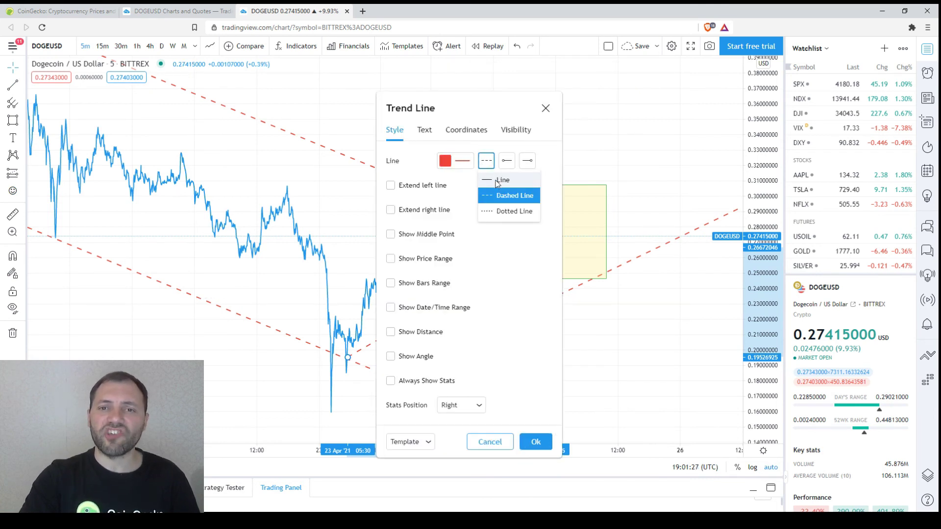
{"action": "left_click", "coordinate": [500, 174]}
{"action": "left_click", "coordinate": [455, 161]}
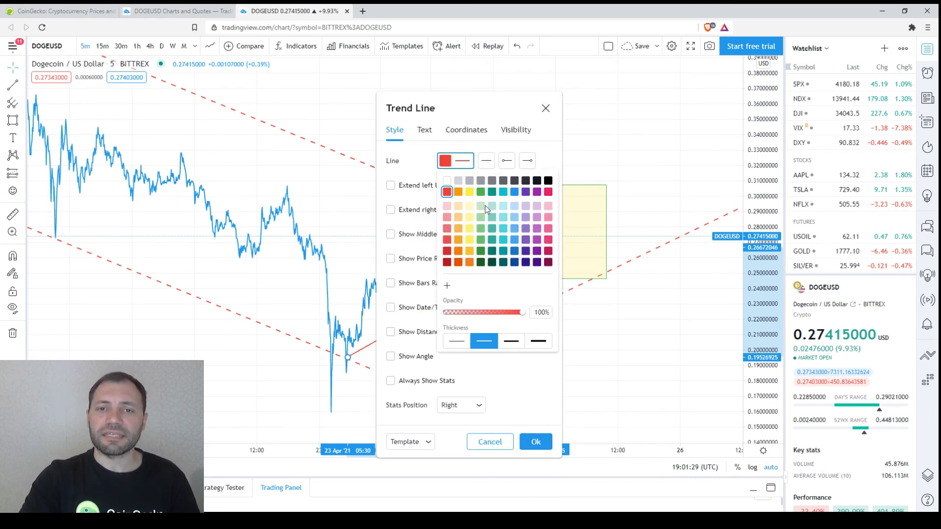
{"action": "left_click", "coordinate": [480, 191]}
{"action": "left_click", "coordinate": [535, 441]}
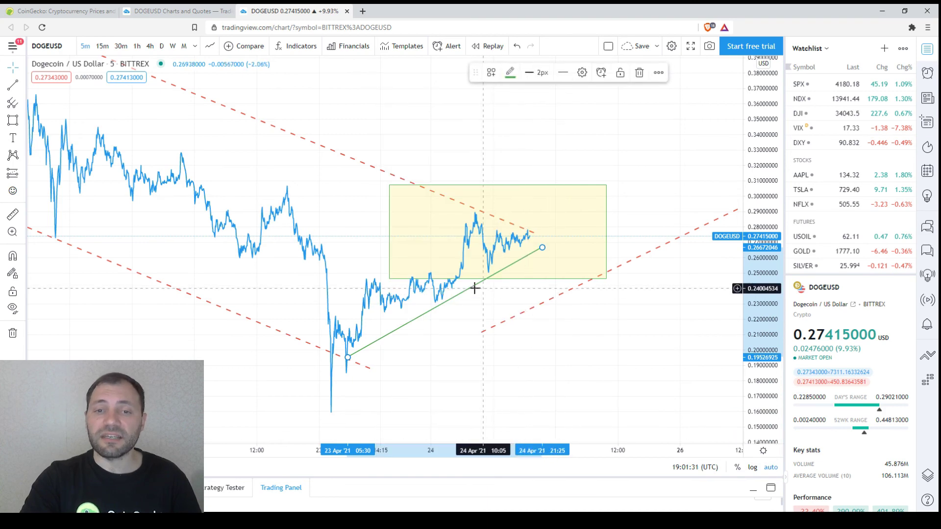
Place a parallel copy of the green line along the highs and extend both past the latest price, the upper one to about 0.350
{"action": "left_click_drag", "start_coordinate": [464, 290], "coordinate": [401, 248]}
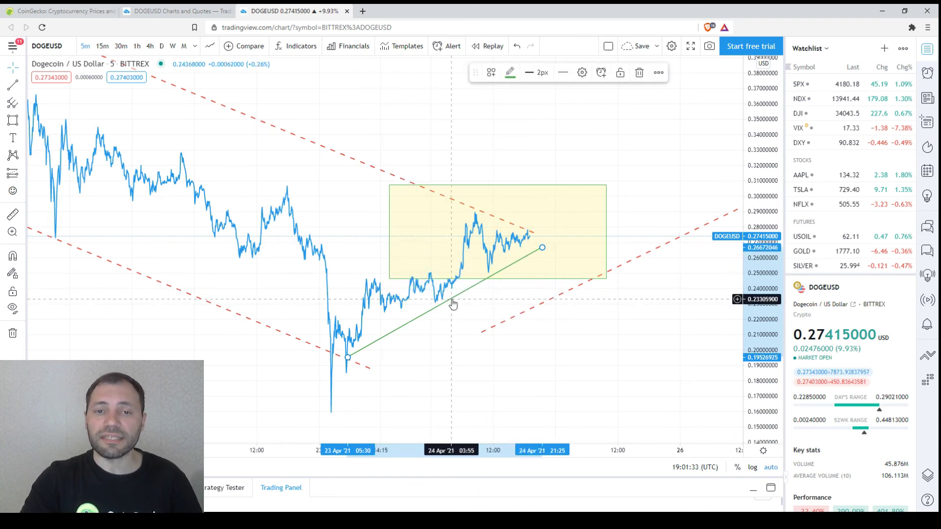
{"action": "left_click_drag", "start_coordinate": [451, 300], "coordinate": [392, 256]}
{"action": "scroll", "coordinate": [465, 335], "scroll_direction": "down", "scroll_amount": 5}
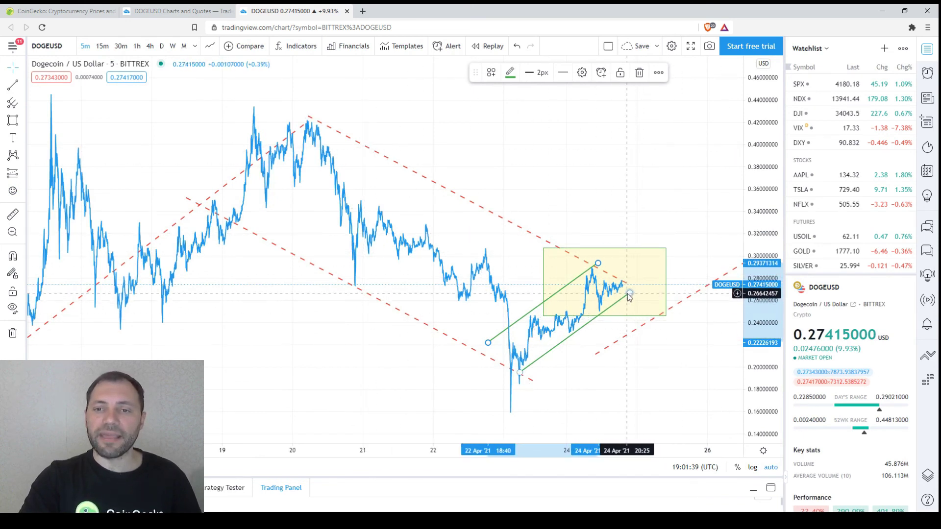
{"action": "mouse_move", "coordinate": [629, 296]}
{"action": "left_mouse_down"}
{"action": "mouse_move", "coordinate": [704, 238]}
{"action": "mouse_move", "coordinate": [682, 200]}
{"action": "left_mouse_up"}
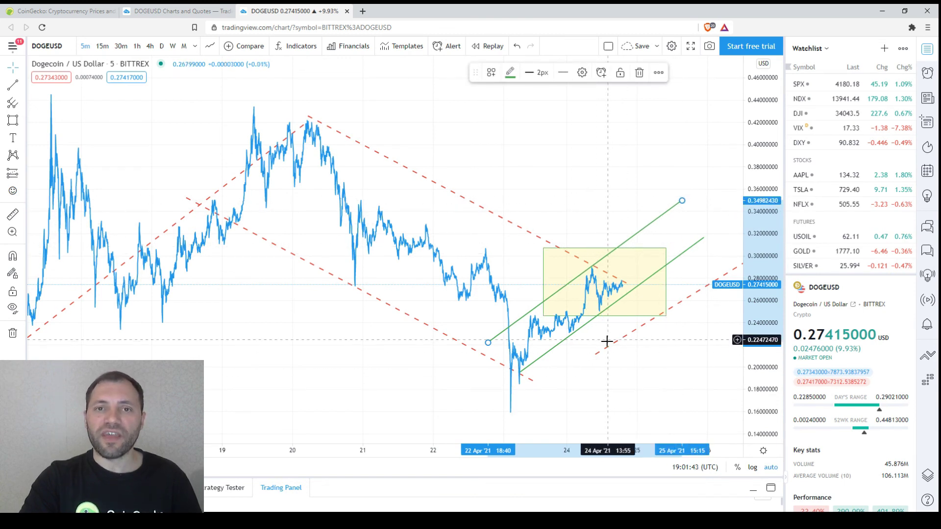
{"action": "mouse_move", "coordinate": [666, 196]}
{"action": "left_mouse_down"}
{"action": "mouse_move", "coordinate": [588, 274]}
{"action": "mouse_move", "coordinate": [568, 361]}
{"action": "left_mouse_up"}
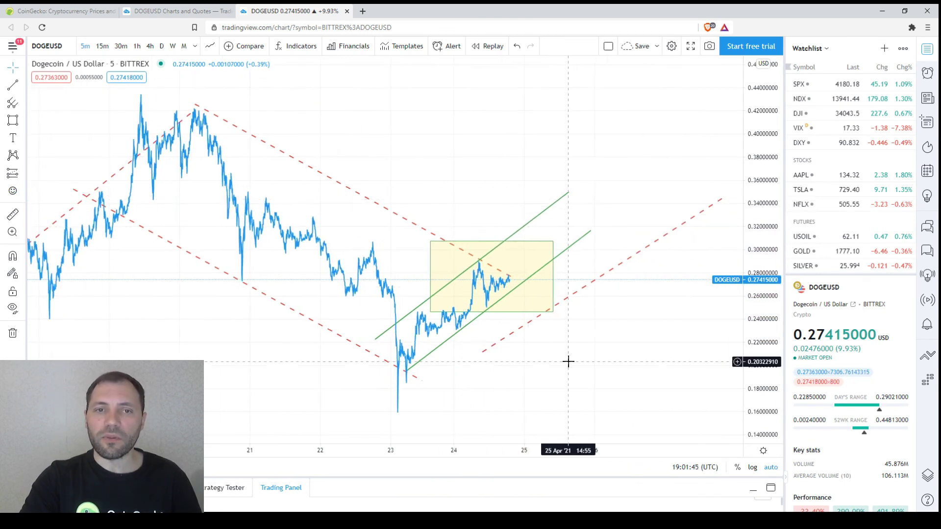
Switch the chart to the 30-minute timeframe and shift the lower green channel line slightly outward beneath the lows
{"action": "left_click", "coordinate": [120, 47]}
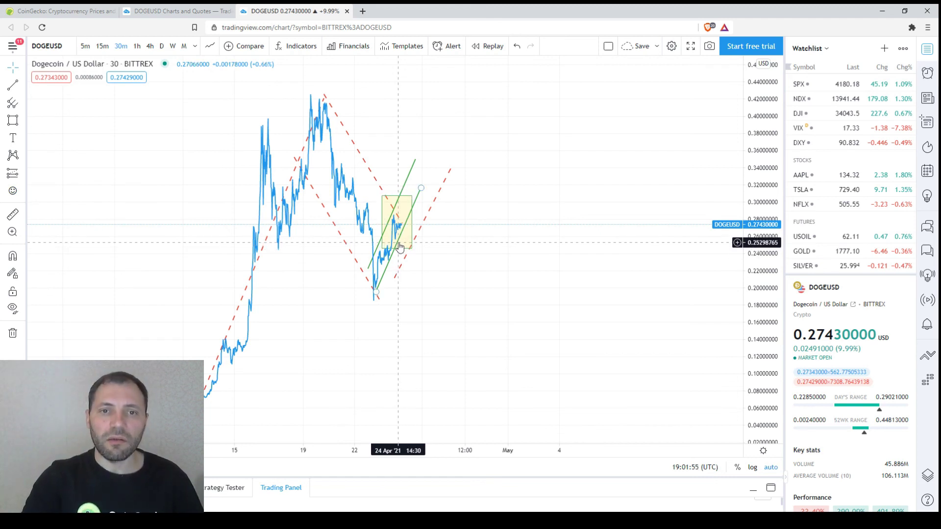
{"action": "mouse_move", "coordinate": [399, 247]}
{"action": "left_mouse_down"}
{"action": "mouse_move", "coordinate": [448, 279]}
{"action": "mouse_move", "coordinate": [410, 250]}
{"action": "left_mouse_up"}
{"action": "scroll", "coordinate": [452, 305], "scroll_direction": "up", "scroll_amount": 4}
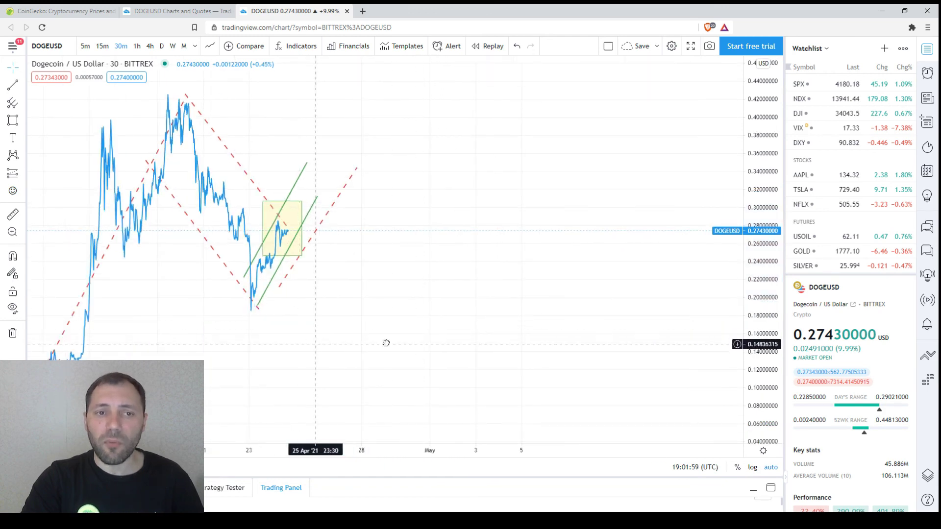
{"action": "scroll", "coordinate": [386, 343], "scroll_direction": "left", "scroll_amount": 5}
{"action": "scroll", "coordinate": [563, 332], "scroll_direction": "up", "scroll_amount": 3}
{"action": "scroll", "coordinate": [657, 346], "scroll_direction": "left", "scroll_amount": 4}
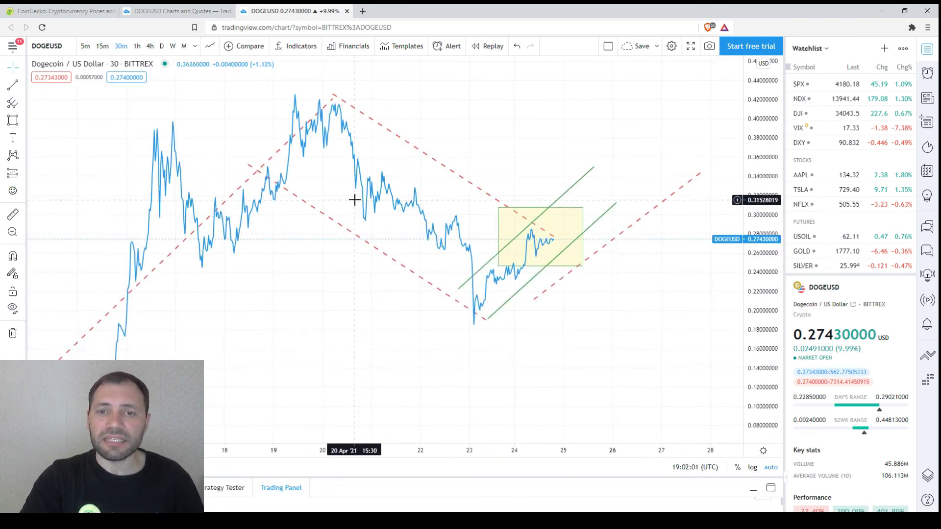
Draw a green projected move rising from the latest price to about 0.328, followed by a drop to about 0.274
{"action": "left_click", "coordinate": [13, 85]}
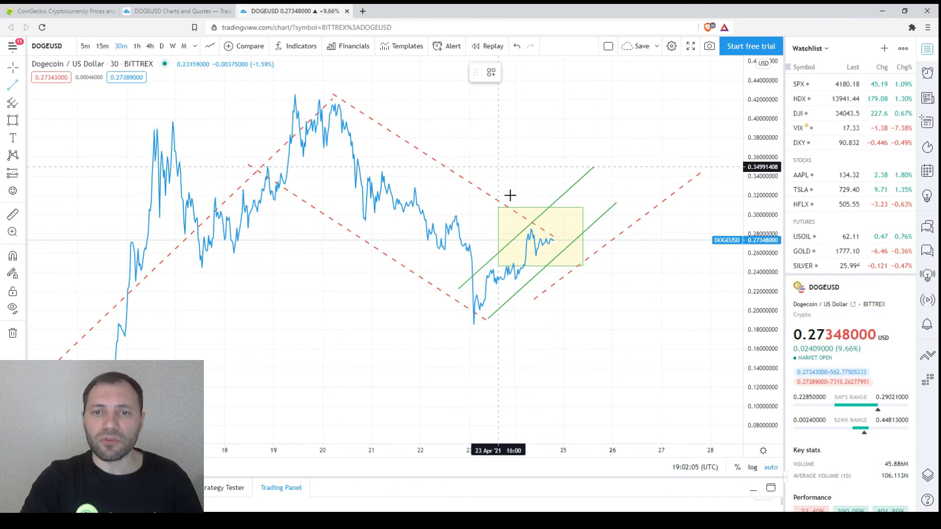
{"action": "left_click", "coordinate": [576, 187]}
{"action": "left_click", "coordinate": [12, 86]}
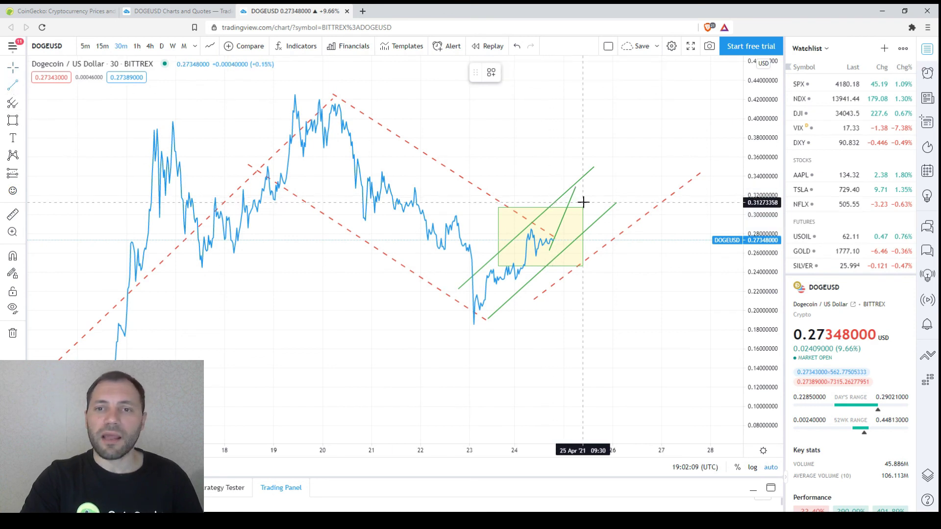
{"action": "left_click", "coordinate": [577, 188]}
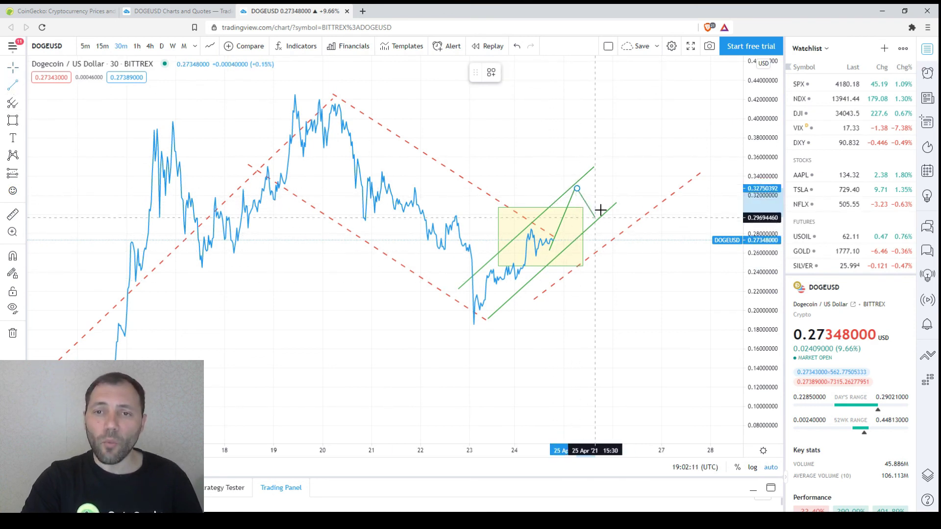
{"action": "left_click", "coordinate": [577, 240]}
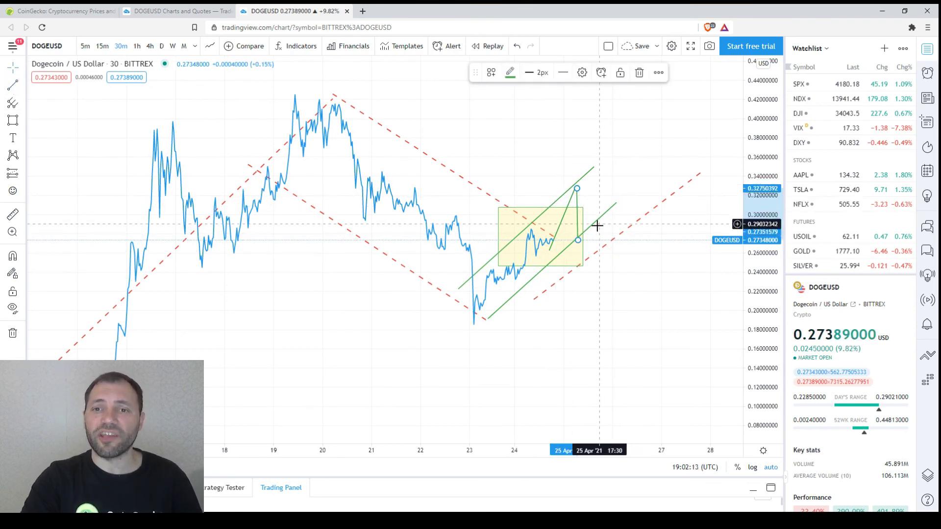
Nudge the lower green channel line outward and add a rising projection line from about 0.278 to 26 April 05:30 at about 0.343
{"action": "left_click_drag", "start_coordinate": [600, 221], "coordinate": [606, 223]}
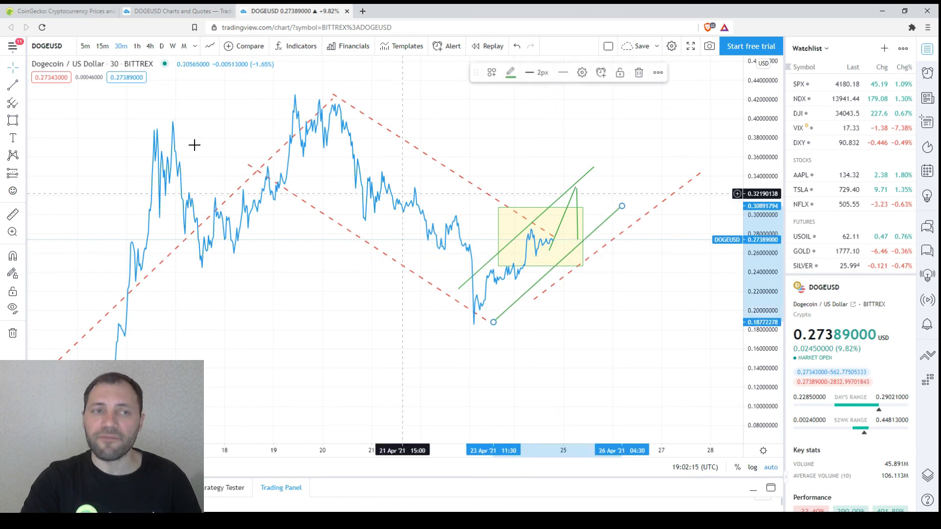
{"action": "left_click", "coordinate": [12, 85]}
{"action": "left_click", "coordinate": [580, 236]}
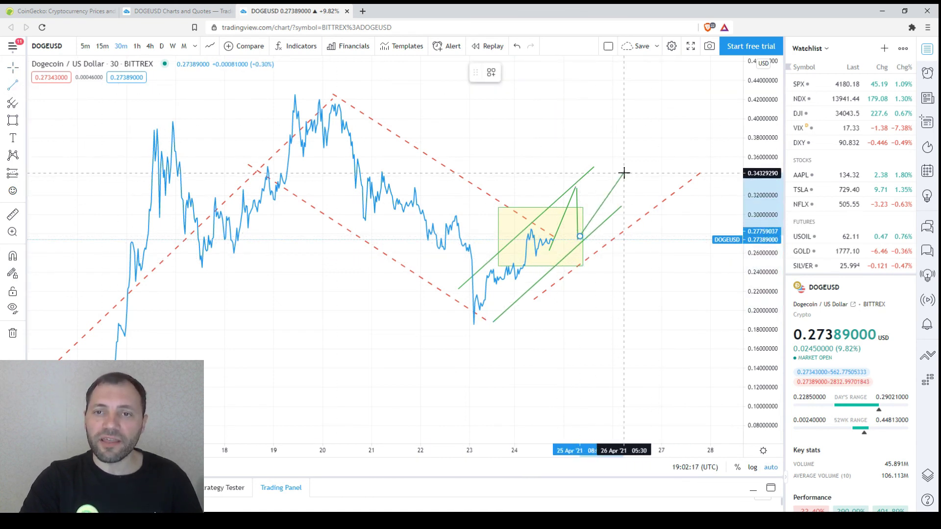
{"action": "left_click", "coordinate": [624, 173]}
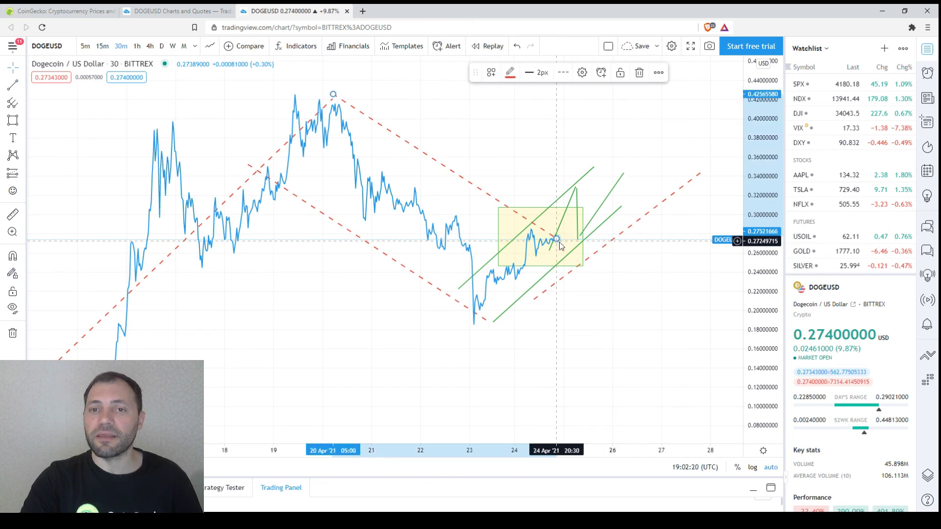
Extend the upper descending dashed line to 25 April 18:00, shift it slightly lower, and shorten the last rising green line to about 0.326
{"action": "left_click", "coordinate": [599, 263]}
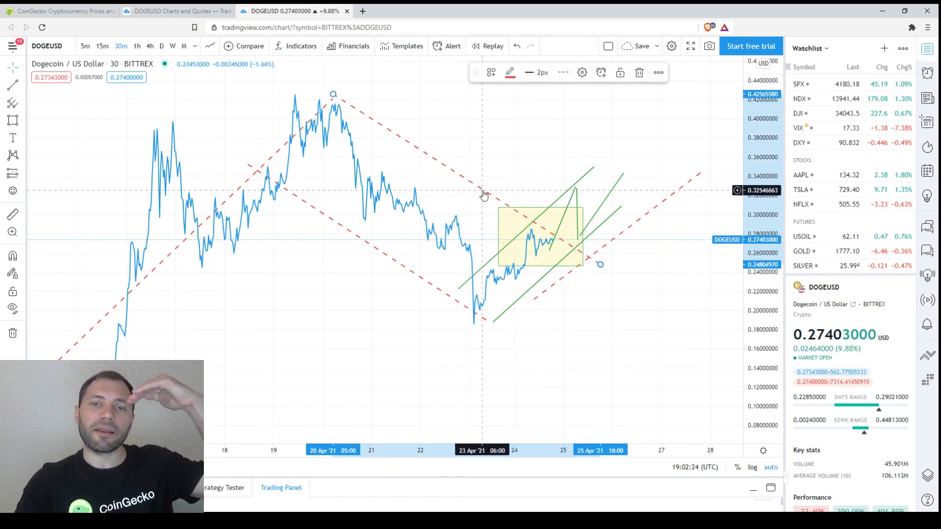
{"action": "left_click_drag", "start_coordinate": [483, 193], "coordinate": [488, 200]}
{"action": "left_click_drag", "start_coordinate": [617, 181], "coordinate": [610, 190]}
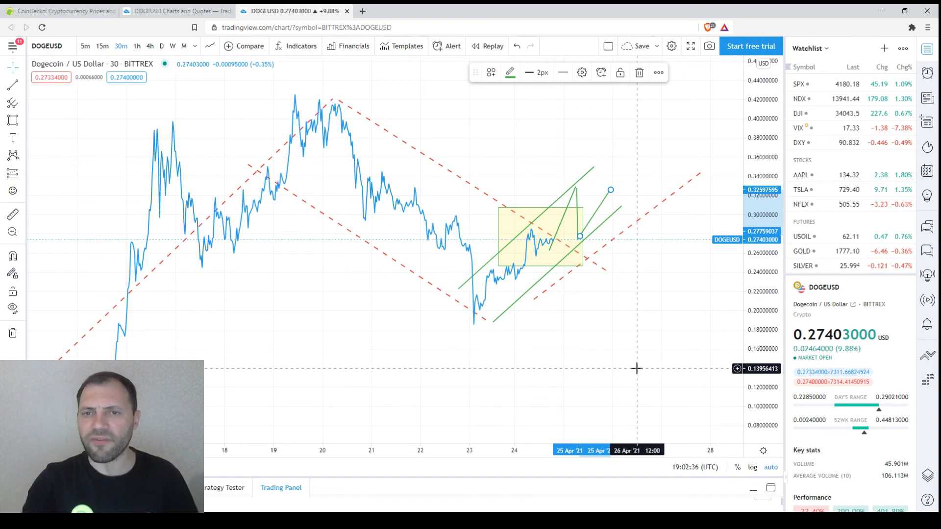
Switch the chart to the 4-hour timeframe
{"action": "scroll", "coordinate": [636, 369], "scroll_direction": "down", "scroll_amount": 3}
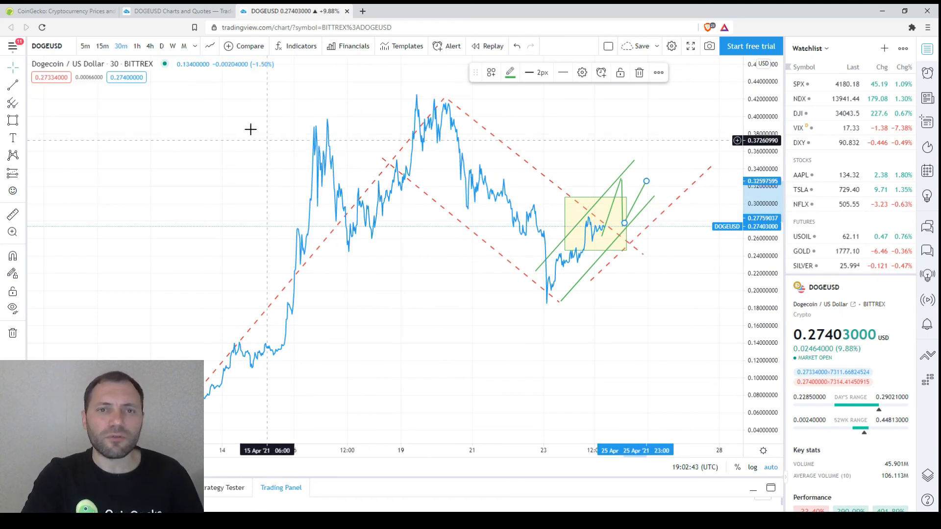
{"action": "left_click", "coordinate": [150, 45]}
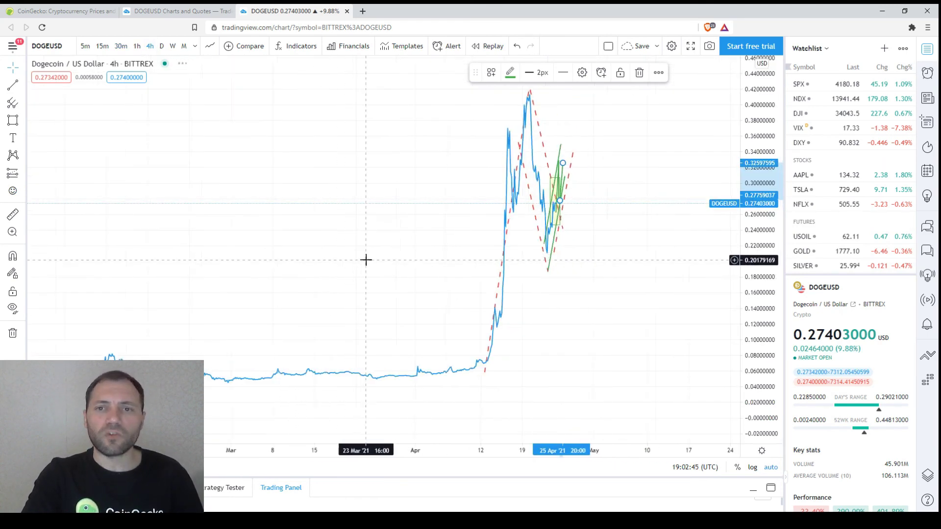
Redraw the rising red dashed line as a falling projection from about 0.273 on 24 April 16:00 to about 0.166, and remove that line
{"action": "mouse_move", "coordinate": [494, 314]}
{"action": "left_mouse_down"}
{"action": "mouse_move", "coordinate": [426, 319]}
{"action": "mouse_move", "coordinate": [655, 318]}
{"action": "left_mouse_up"}
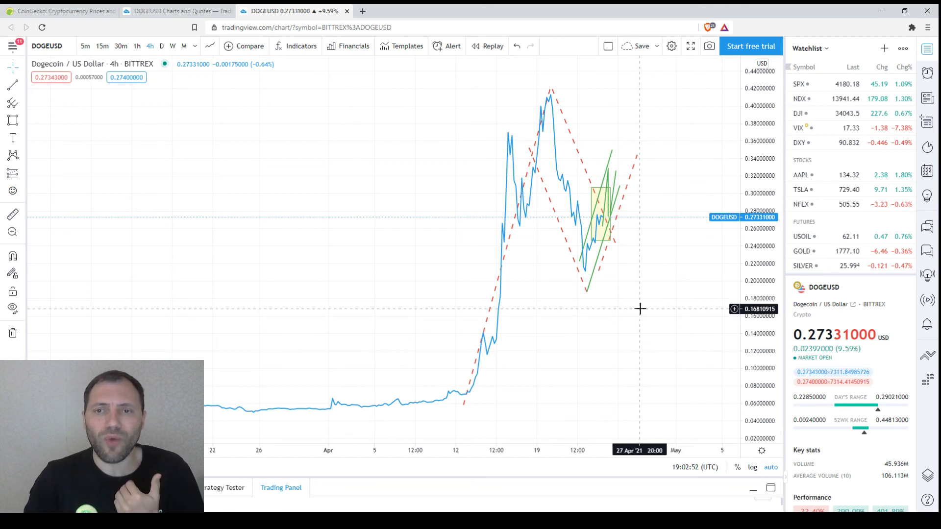
{"action": "scroll", "coordinate": [638, 309], "scroll_direction": "up", "scroll_amount": 3}
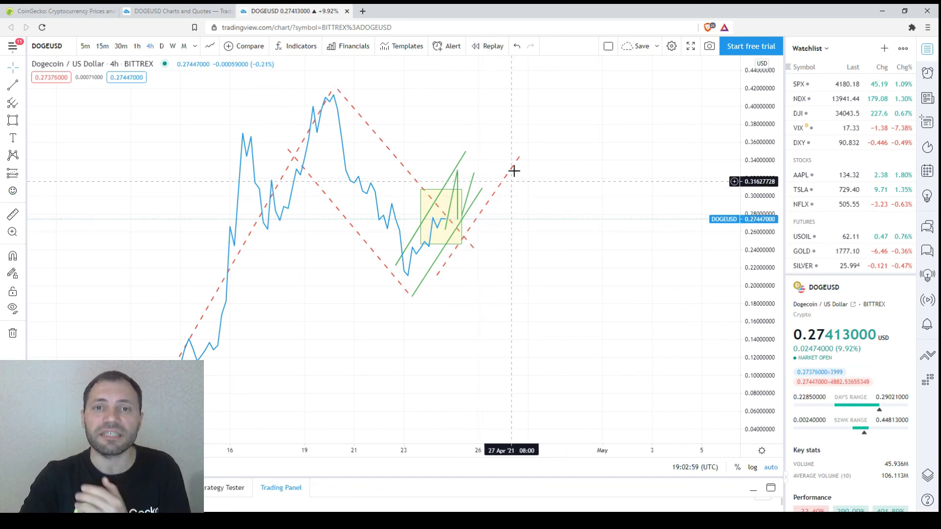
{"action": "left_click_drag", "start_coordinate": [518, 162], "coordinate": [546, 206]}
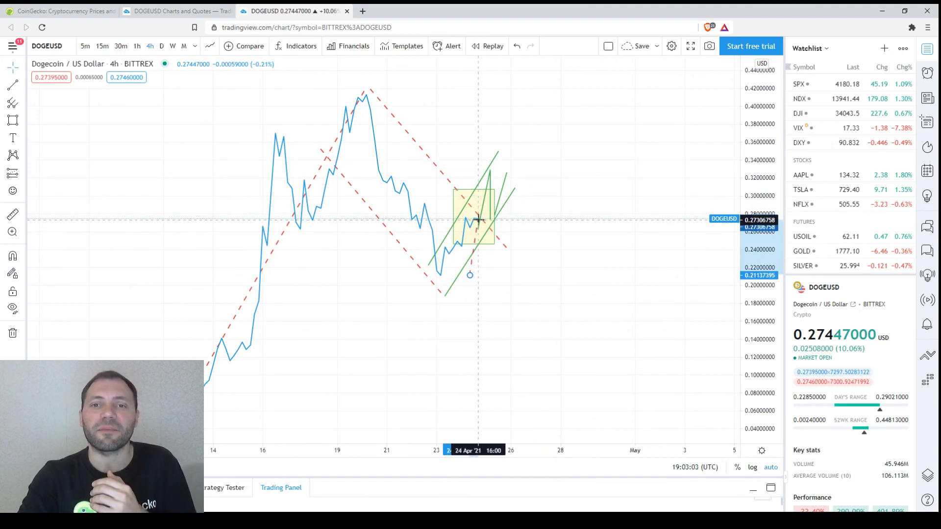
{"action": "mouse_move", "coordinate": [478, 217]}
{"action": "left_mouse_down"}
{"action": "mouse_move", "coordinate": [456, 301]}
{"action": "mouse_move", "coordinate": [542, 296]}
{"action": "mouse_move", "coordinate": [519, 316]}
{"action": "left_mouse_up"}
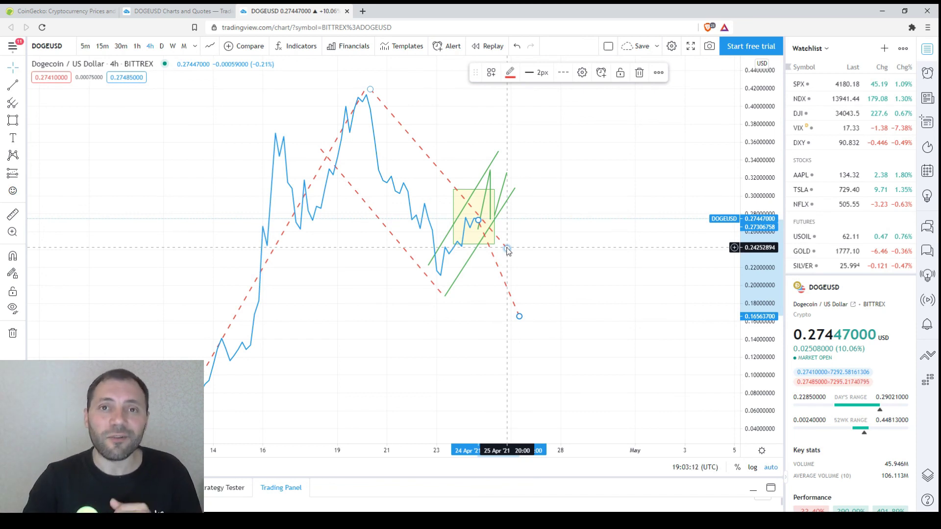
{"action": "scroll", "coordinate": [539, 229], "scroll_direction": "down", "scroll_amount": 3}
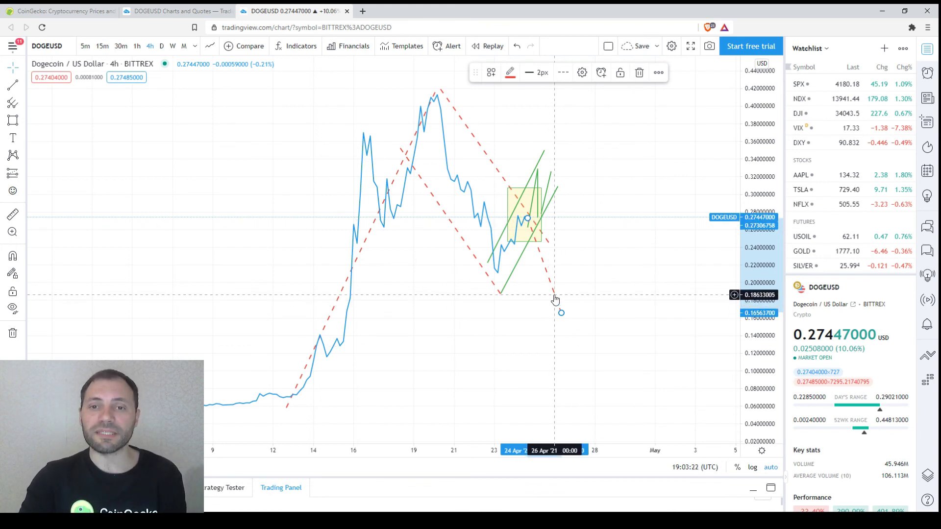
{"action": "key", "text": "ctrl+z"}
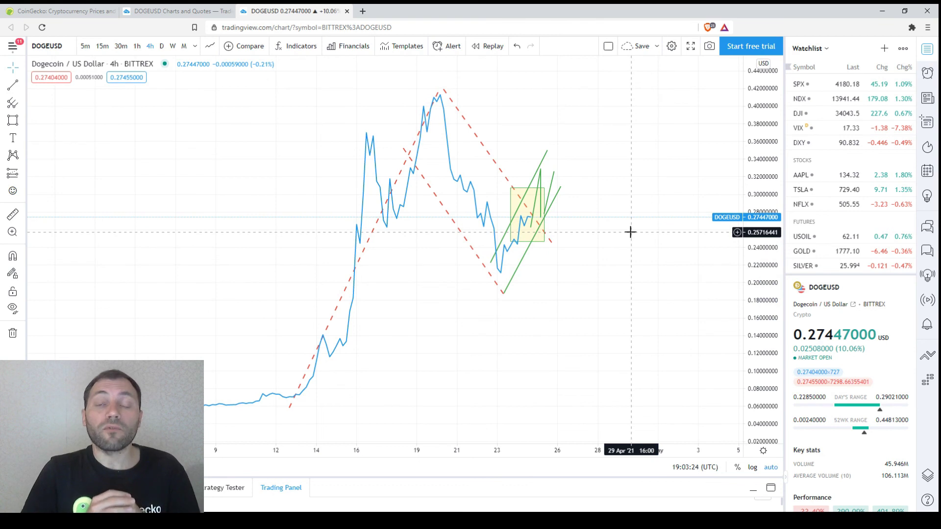